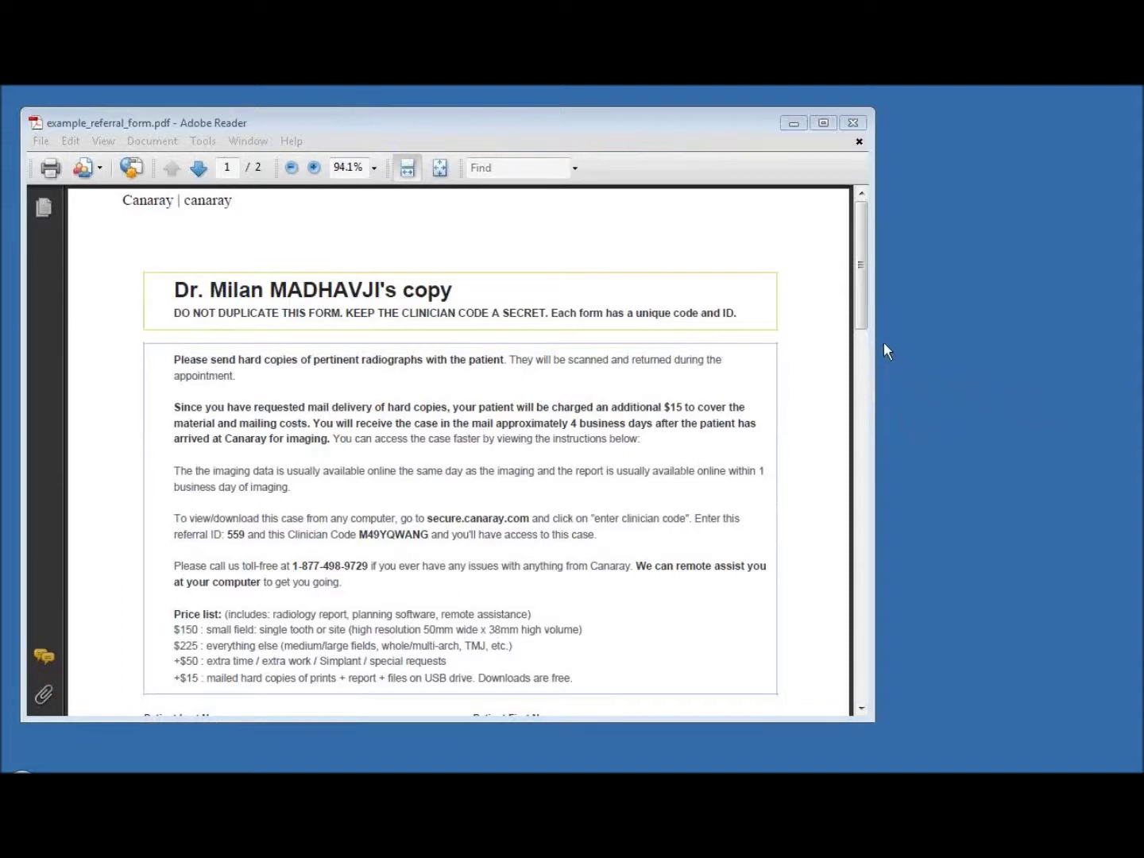
On the referral form, mark the clinician code, then scroll up and select secure.canaray.com
left_click_drag(862, 314, 860, 395)
left_click(542, 476)
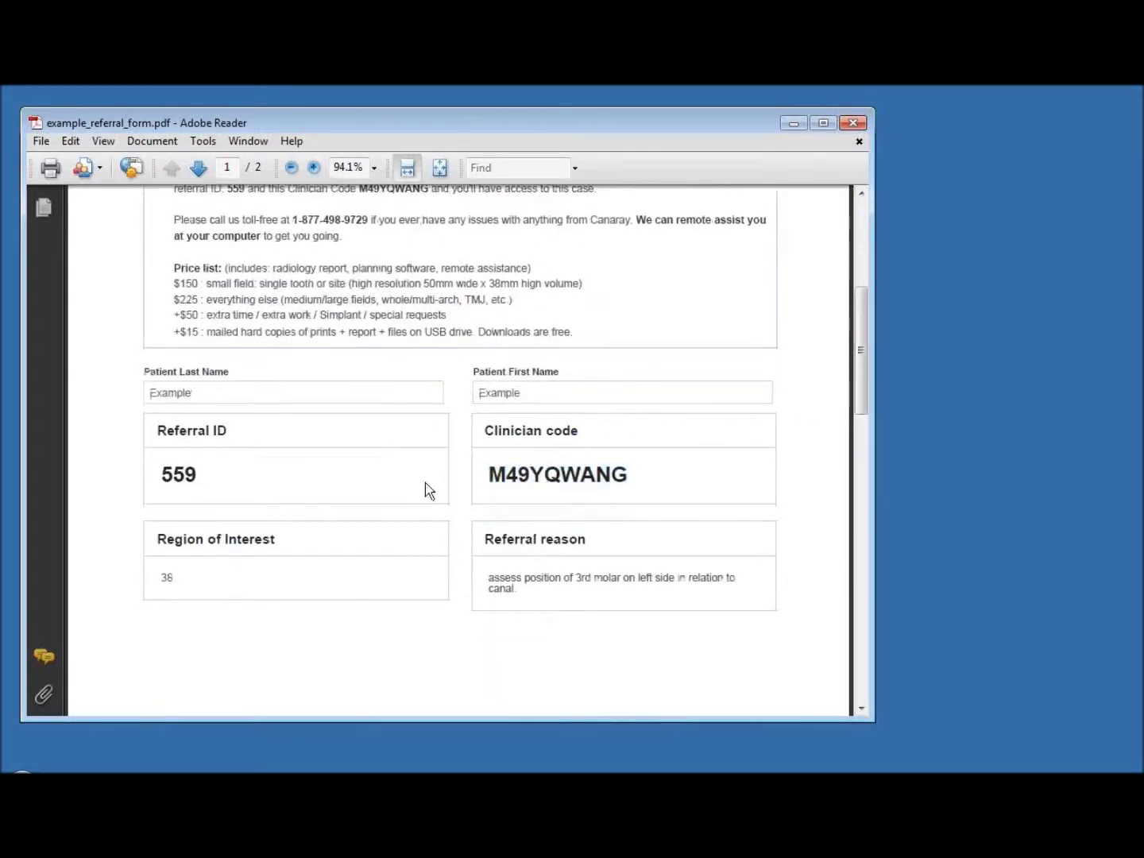
scroll(855, 434, "up", 4)
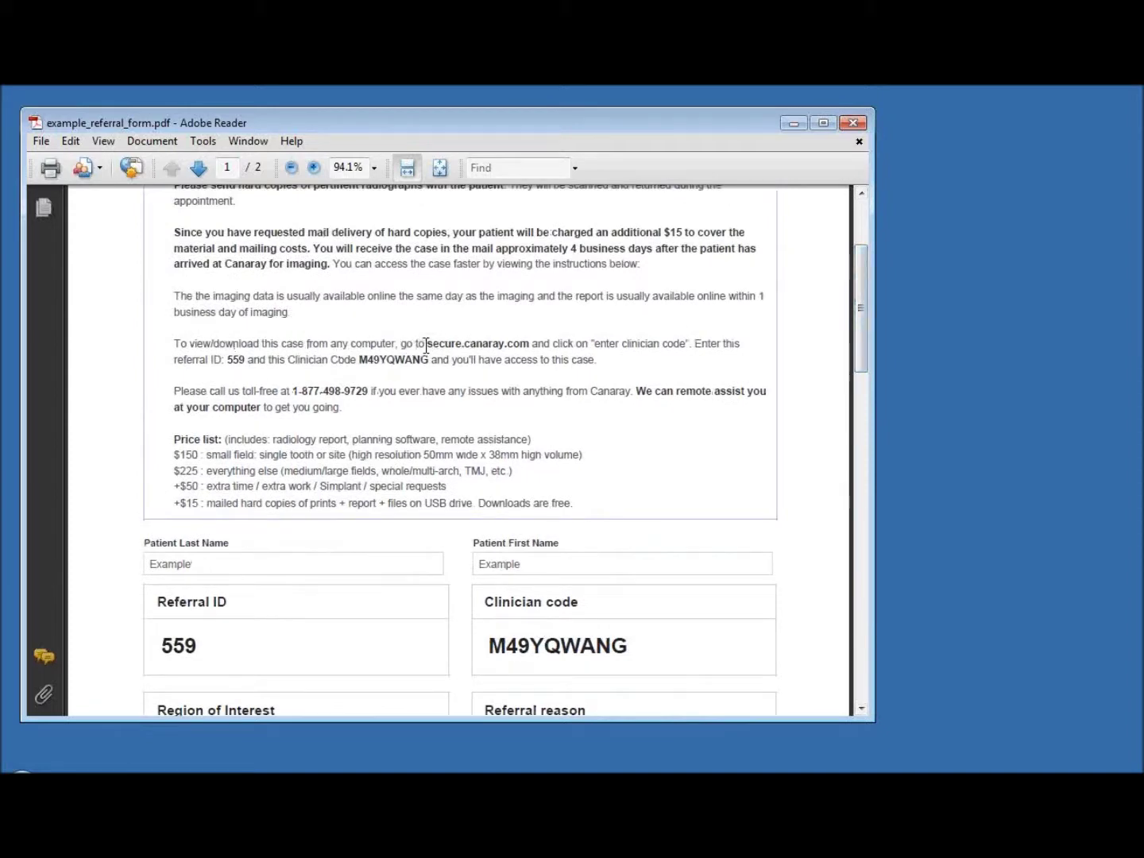
left_click_drag(426, 343, 530, 343)
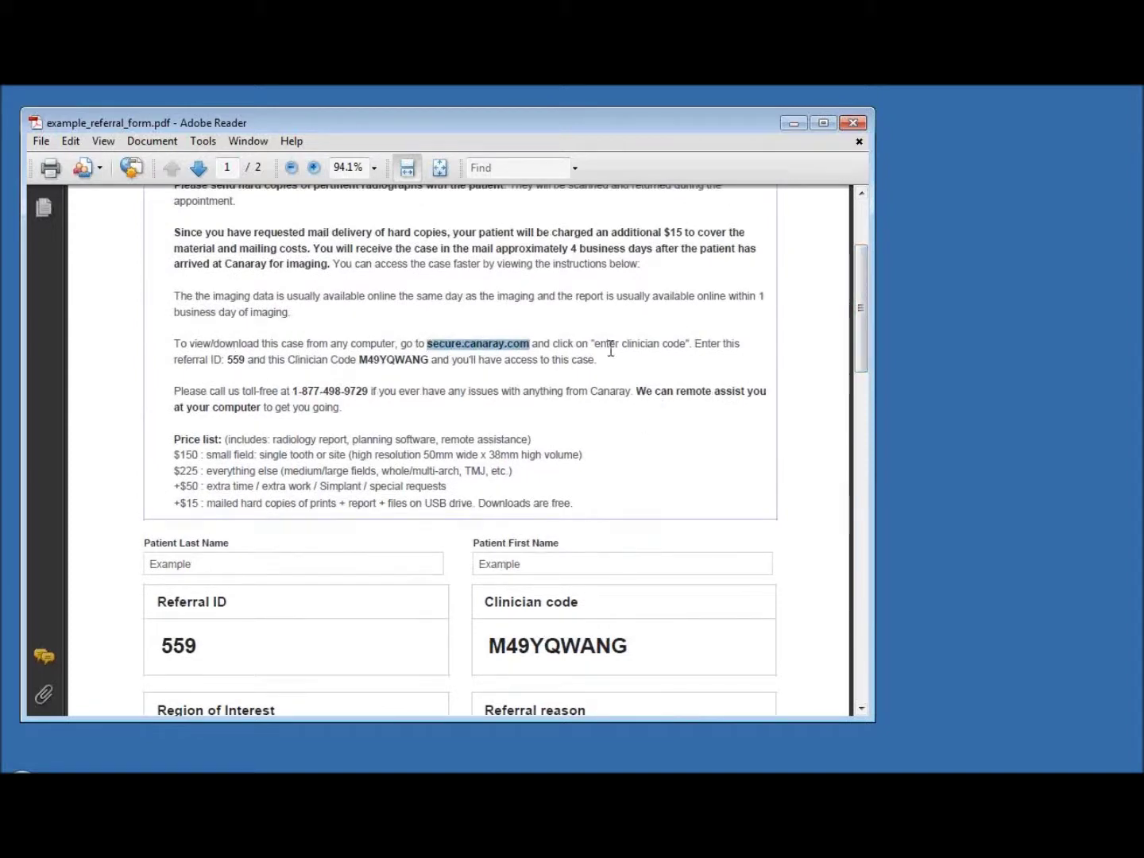
Start Internet Explorer and go to secure.canaray.com
left_click(22, 772)
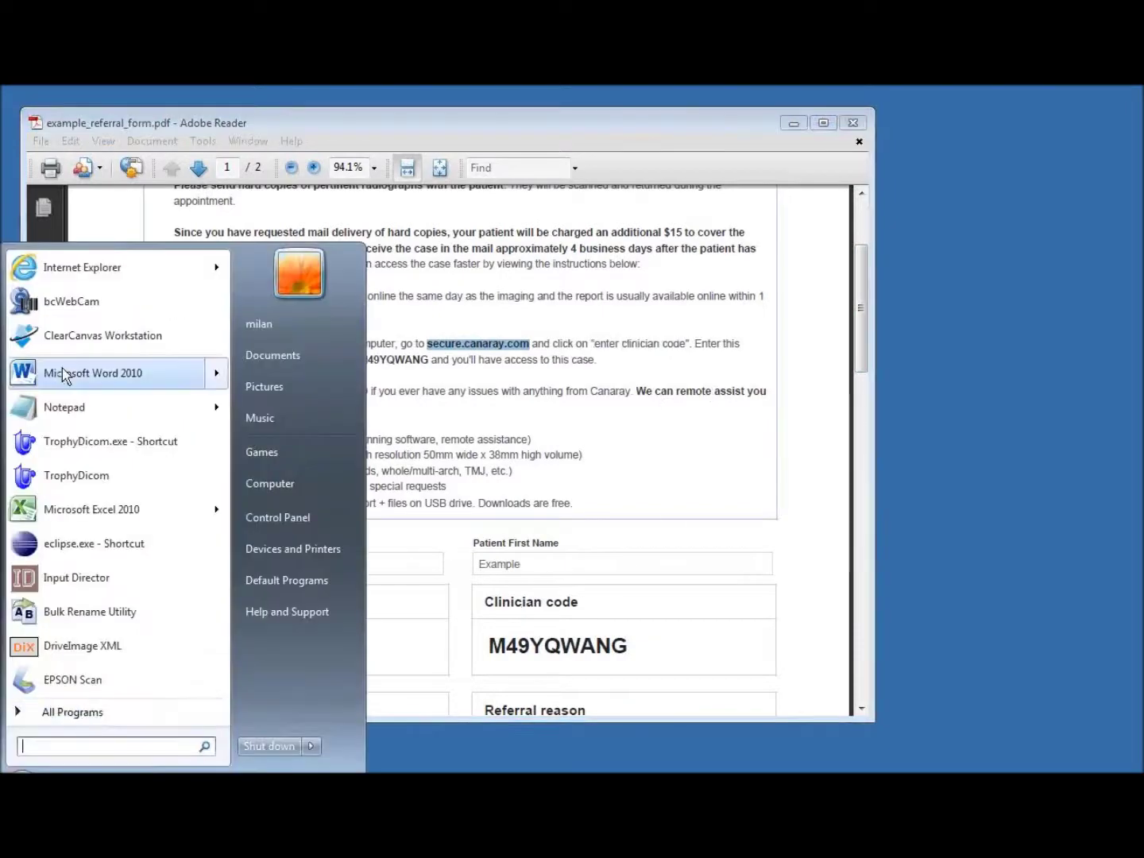
left_click(80, 268)
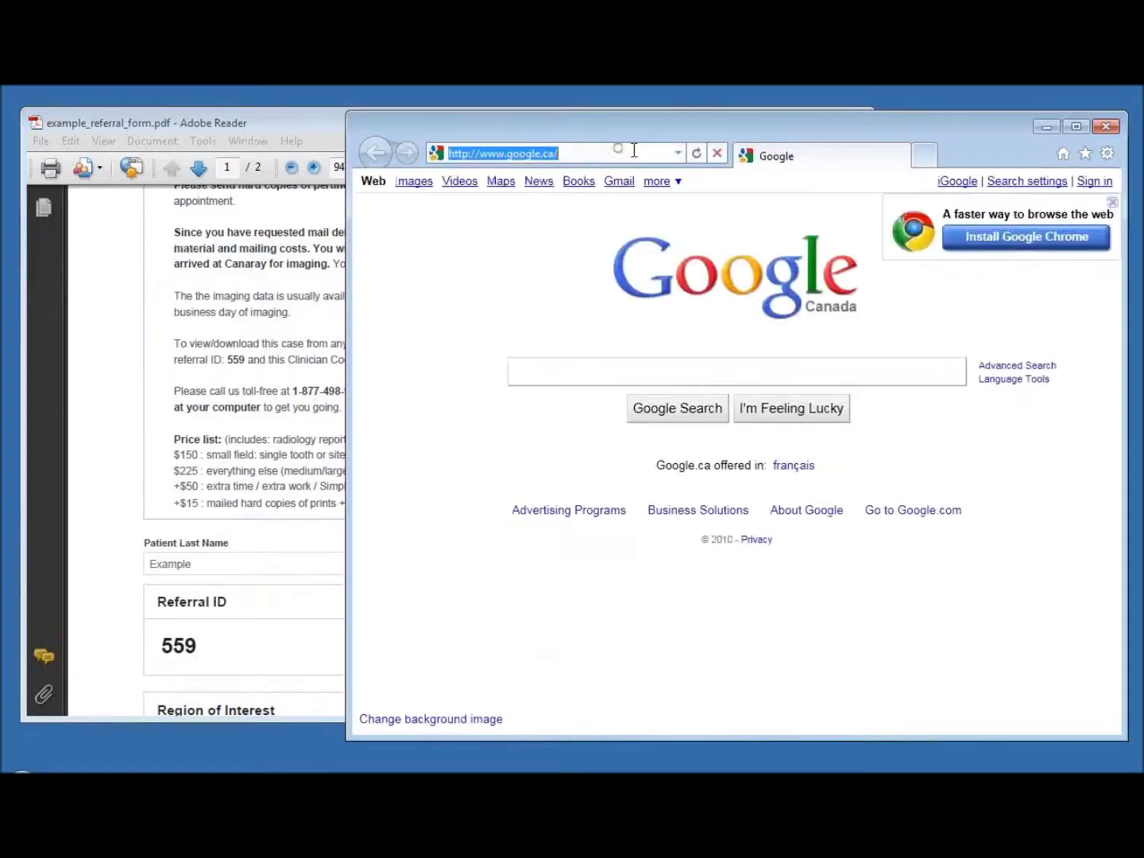
type("secure.ca")
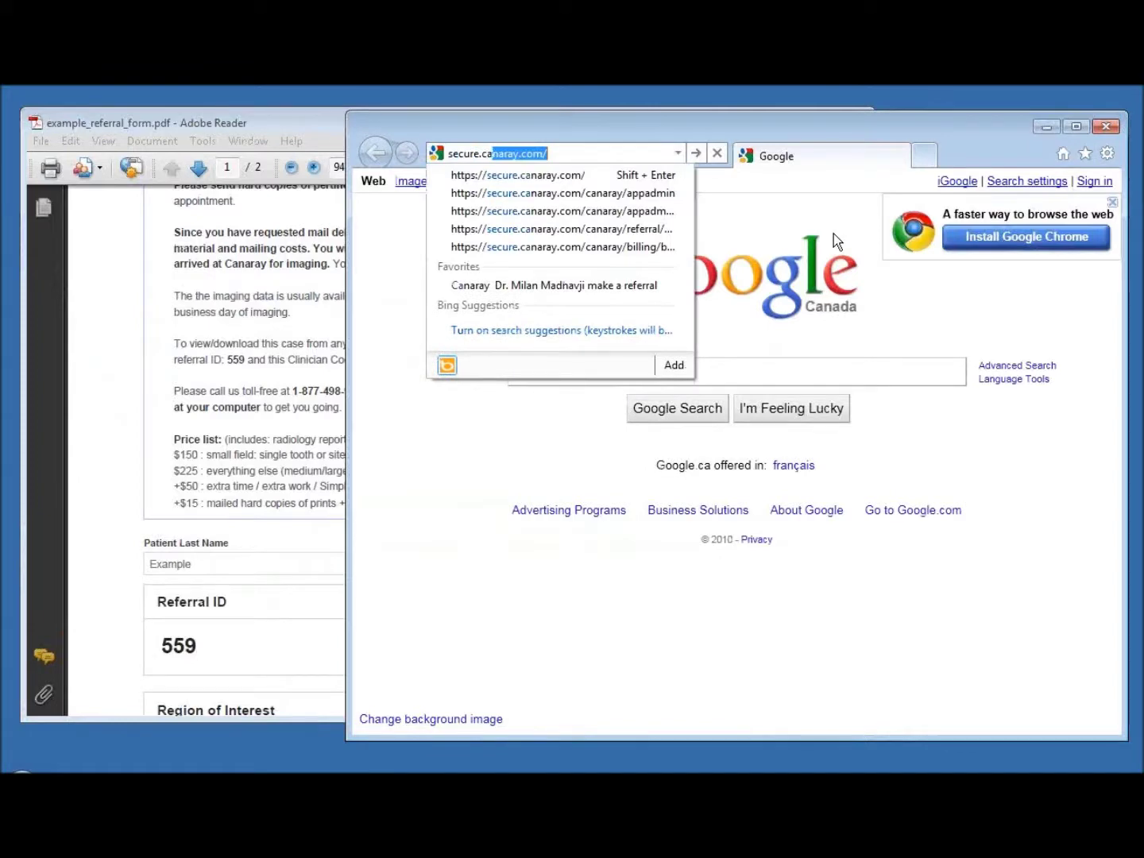
key("Return")
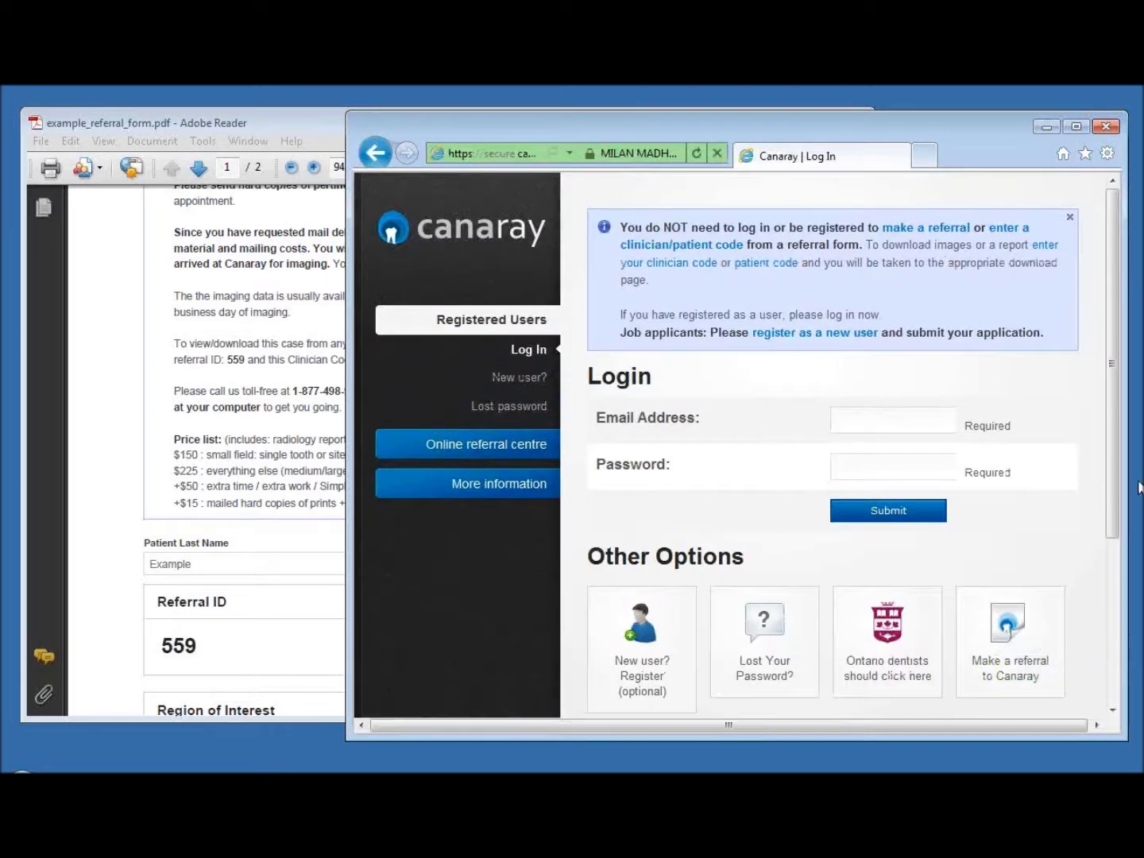
Open the Online referral centre's home page and choose the Clinicians entry
left_click_drag(1116, 486, 1076, 477)
scroll(1104, 524, "down", 3)
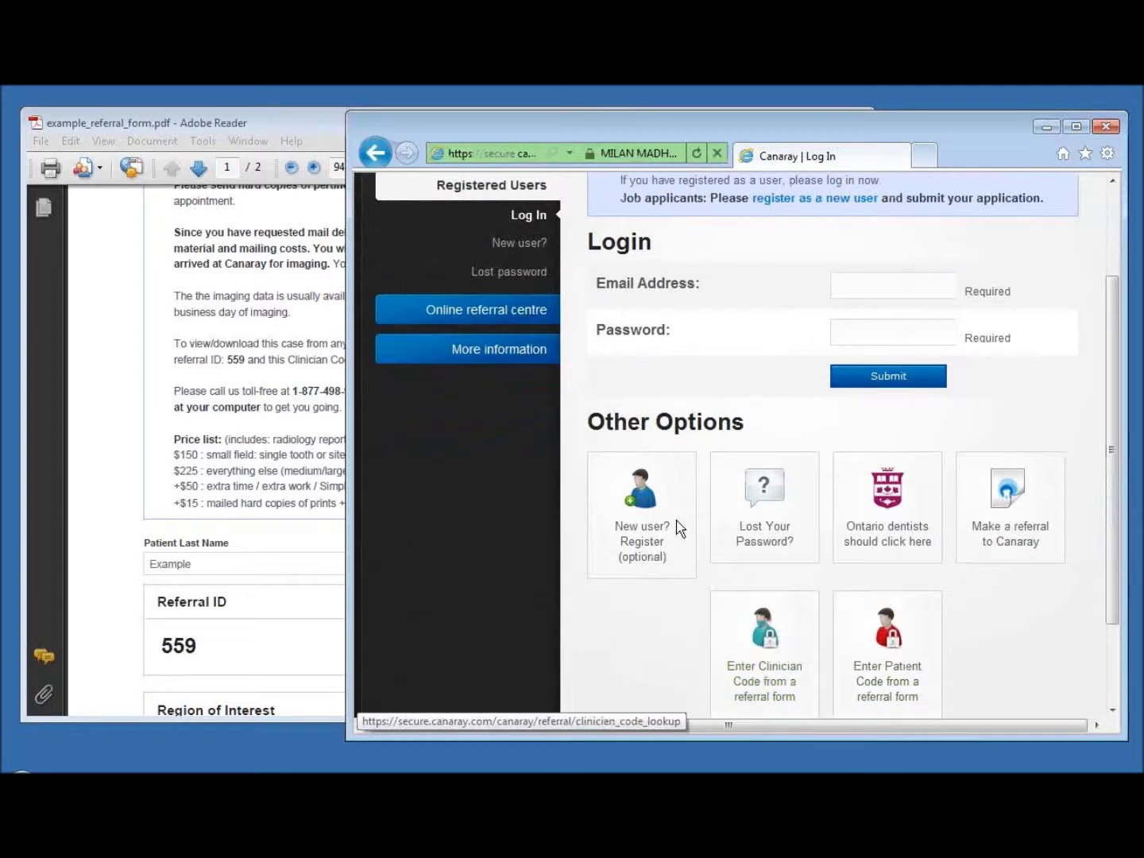
left_click(492, 312)
left_click(498, 255)
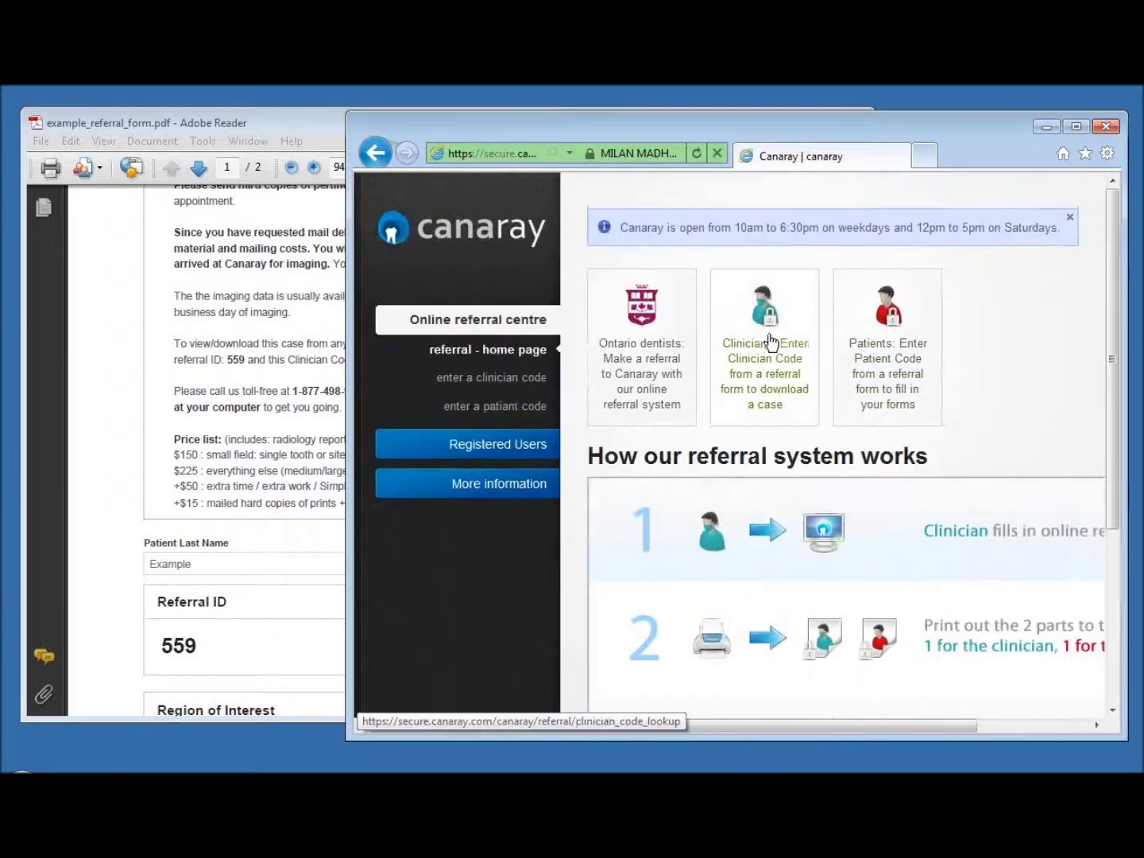
left_click(762, 339)
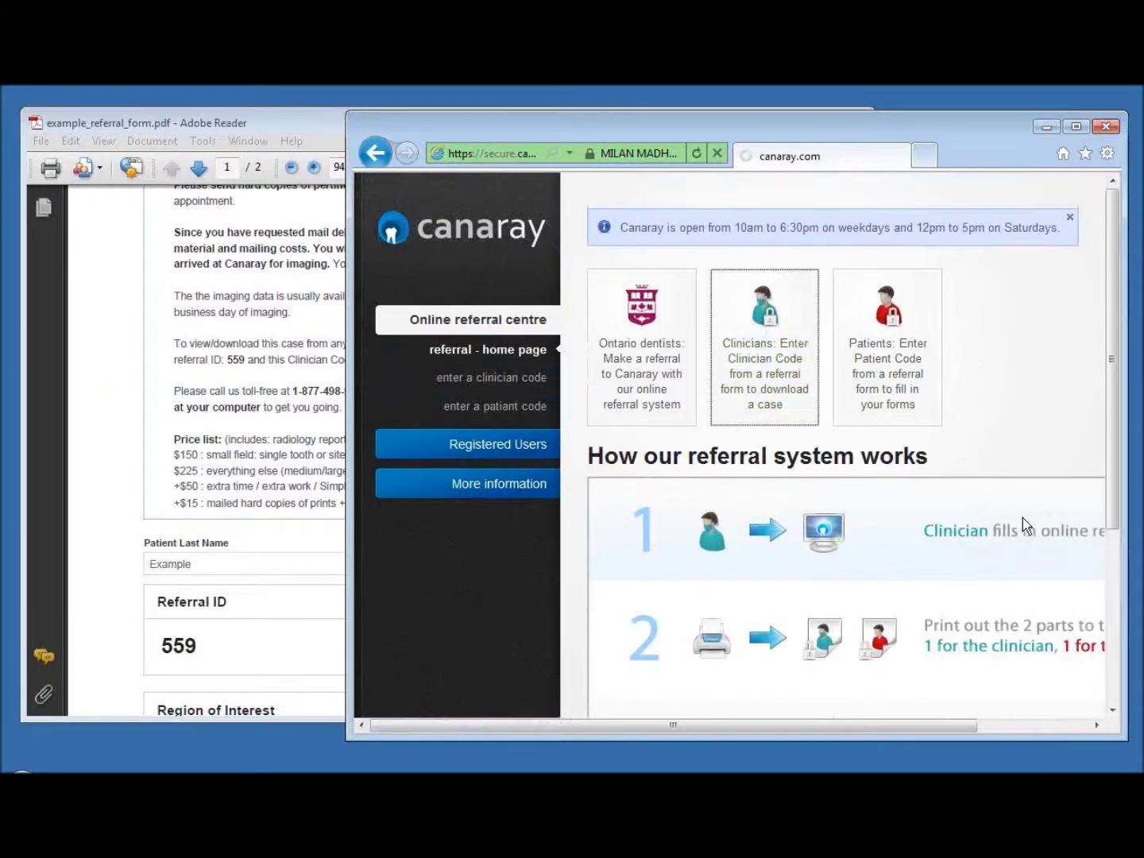
Enter the case's referral ID, read from the referral form
left_click(957, 300)
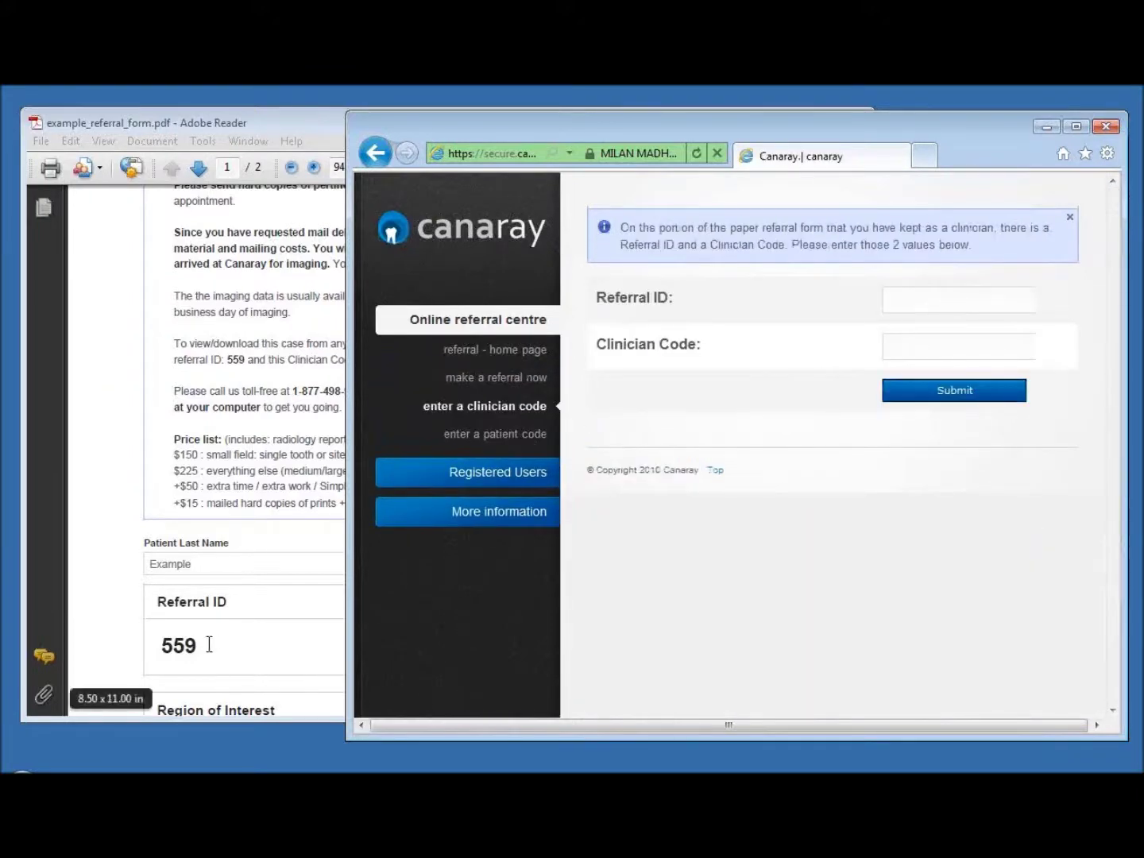
left_click(325, 696)
left_click(931, 305)
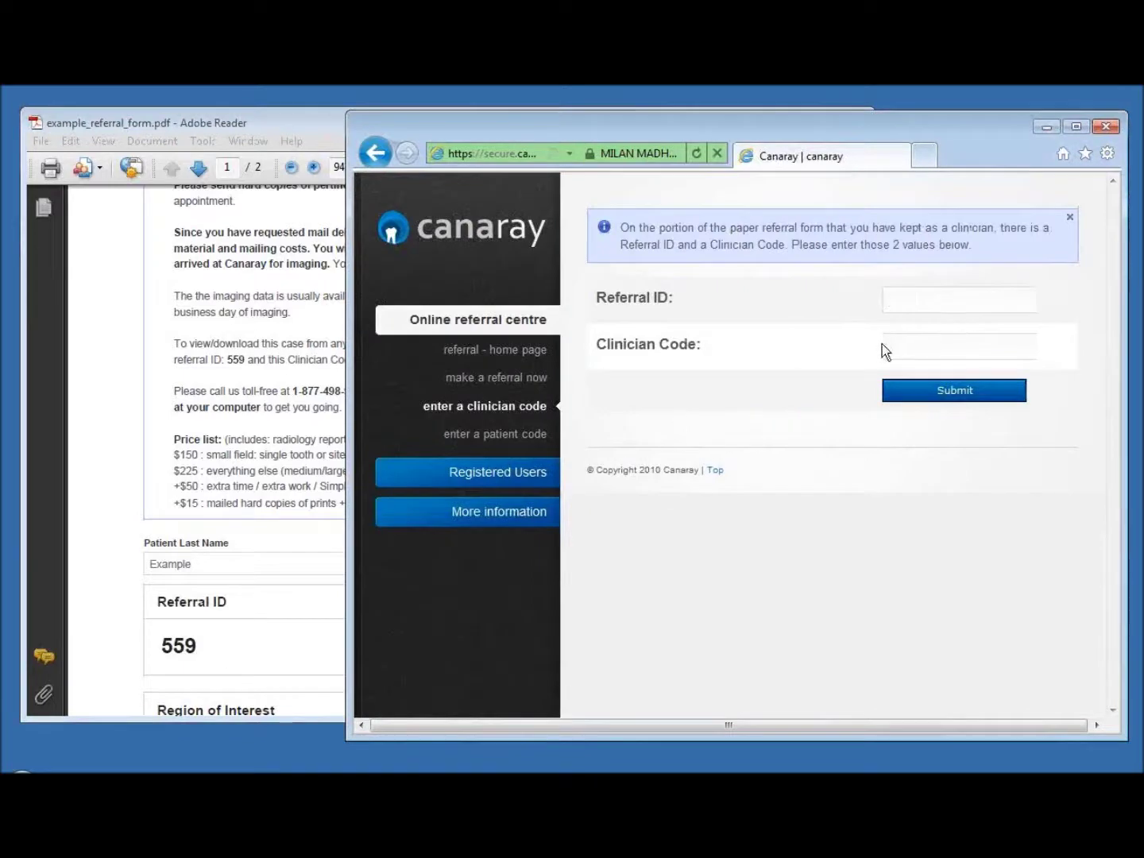
Copy the clinician code from the referral form into Clinician Code and submit
left_click(924, 347)
left_click(325, 578)
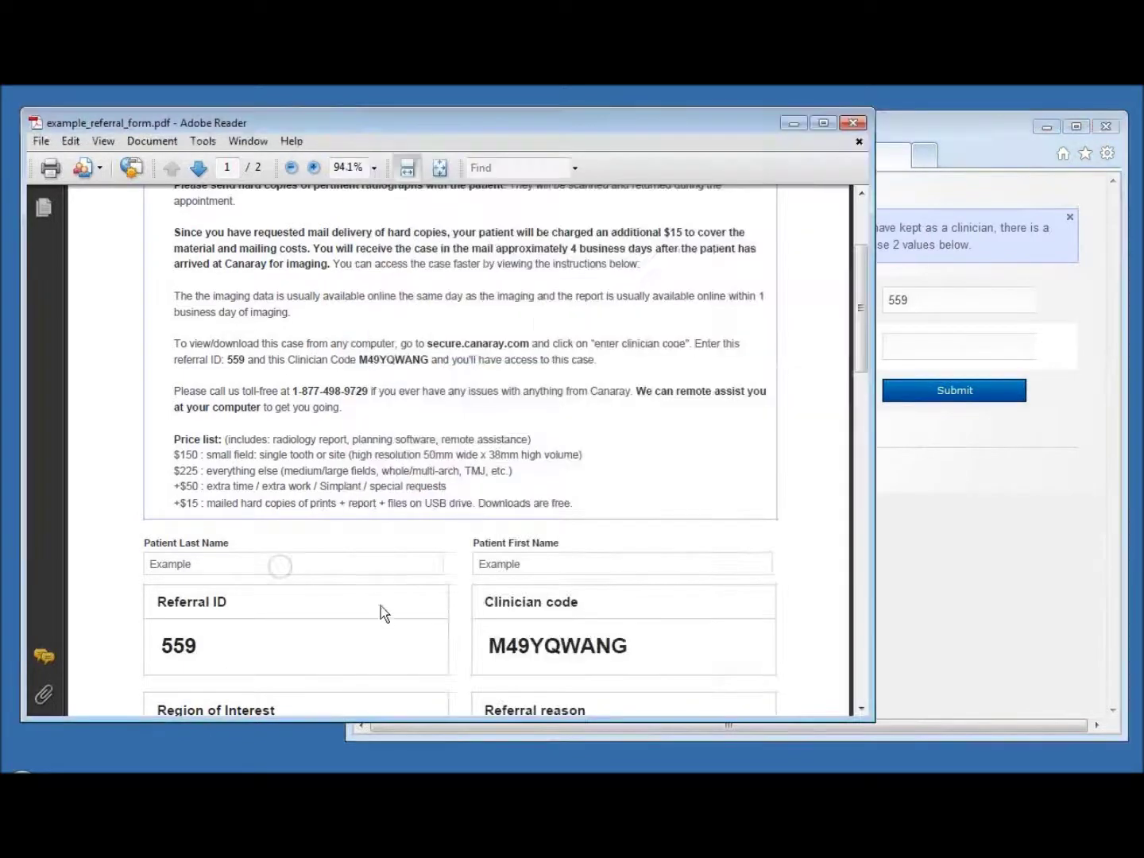
left_click_drag(636, 645, 485, 647)
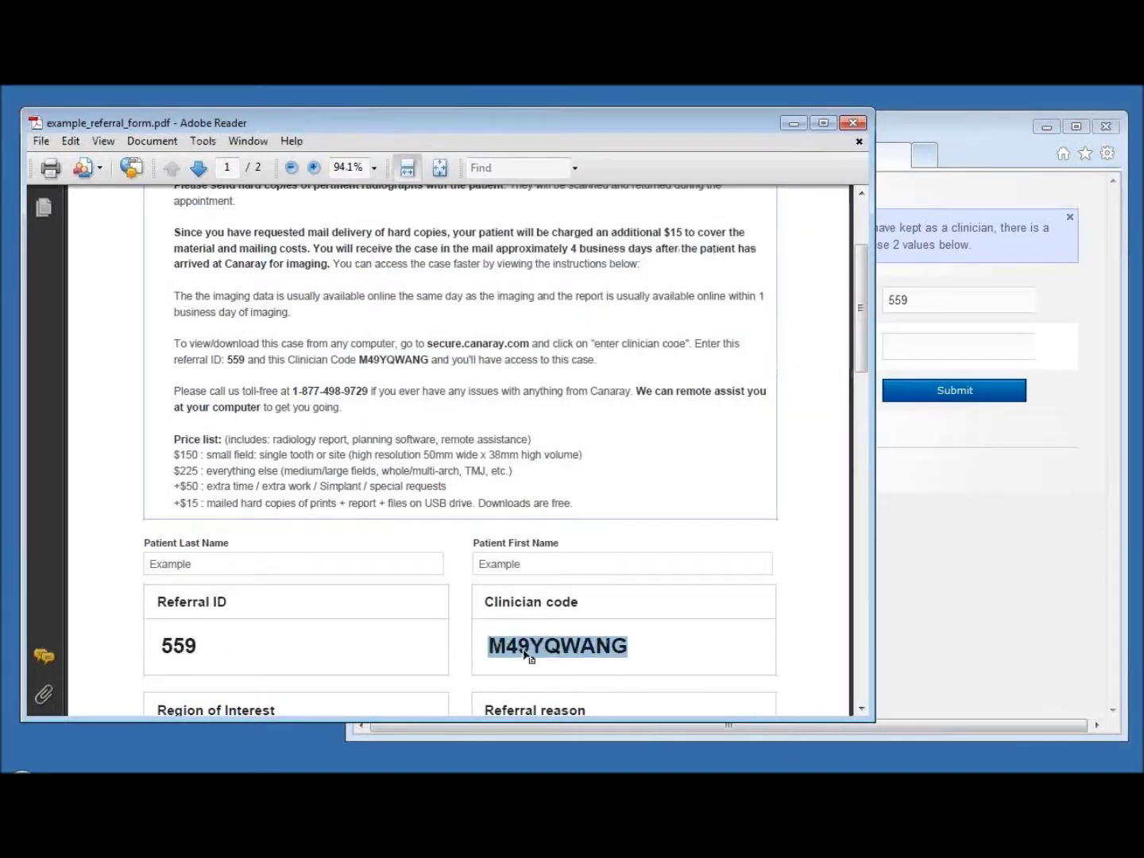
right_click(585, 648)
left_click(618, 659)
left_click(954, 349)
right_click(928, 355)
left_click(967, 433)
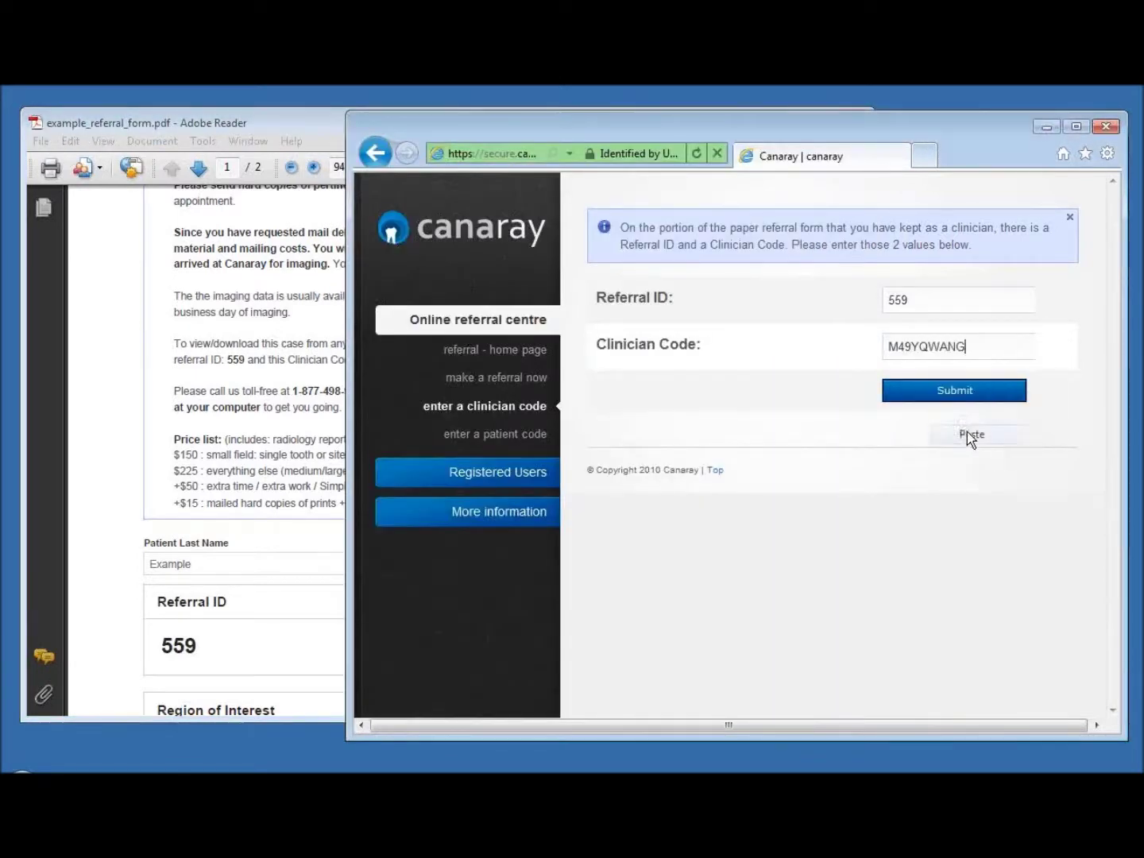
left_click(906, 392)
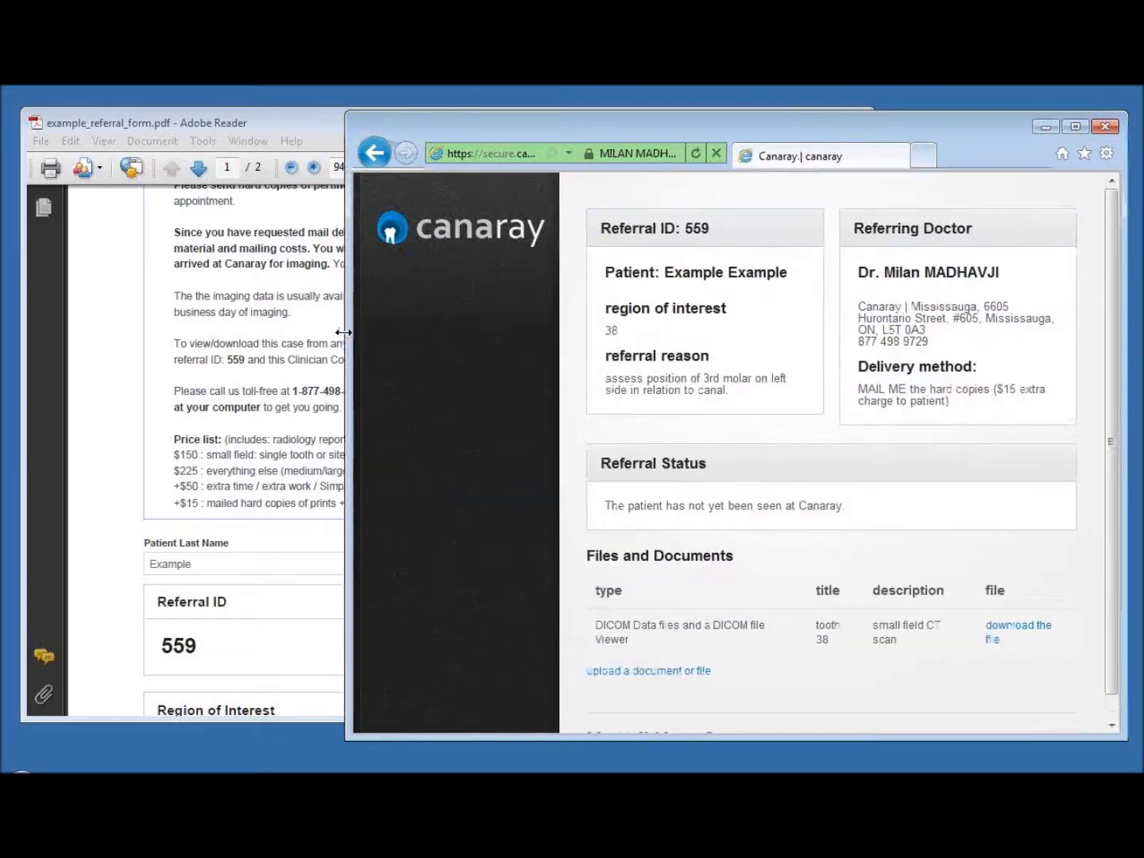
Widen the browser and review the referral ID and status, comparing with the referral form
left_click_drag(348, 331, 272, 332)
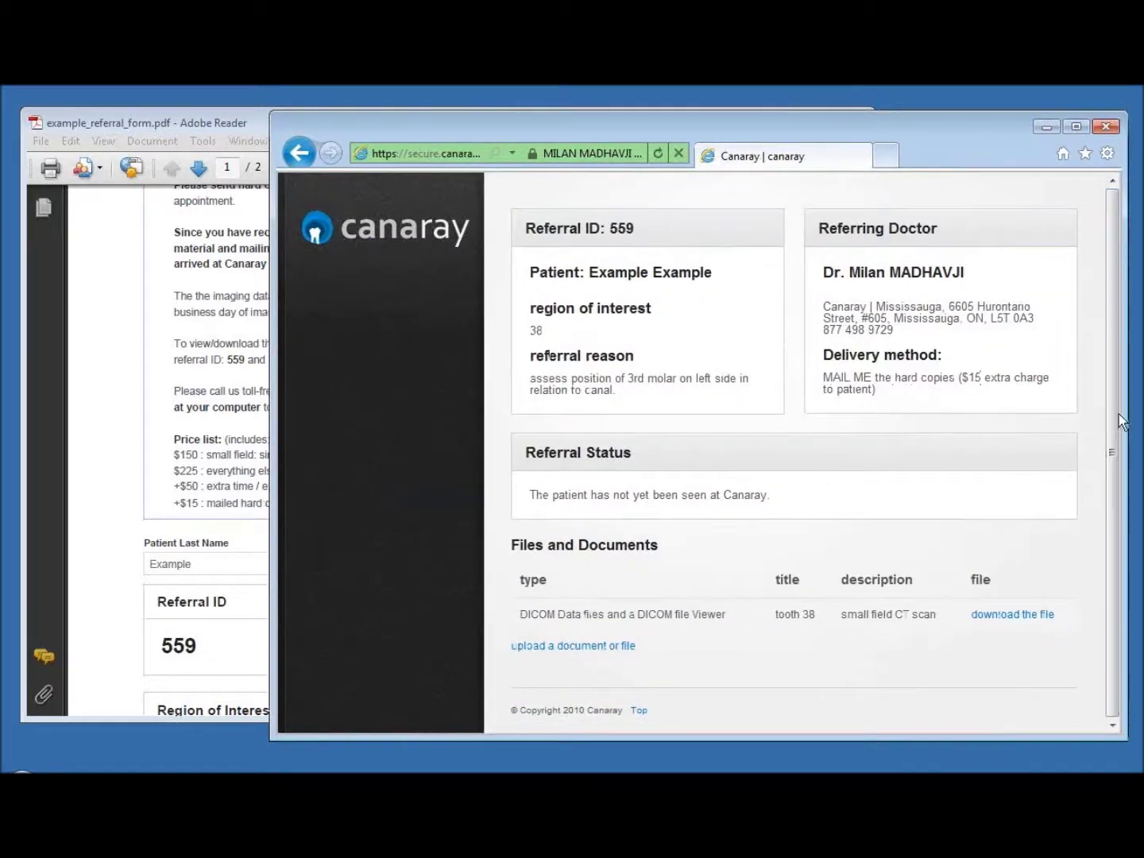
left_click_drag(606, 231, 634, 230)
left_click(680, 236)
left_click(545, 382)
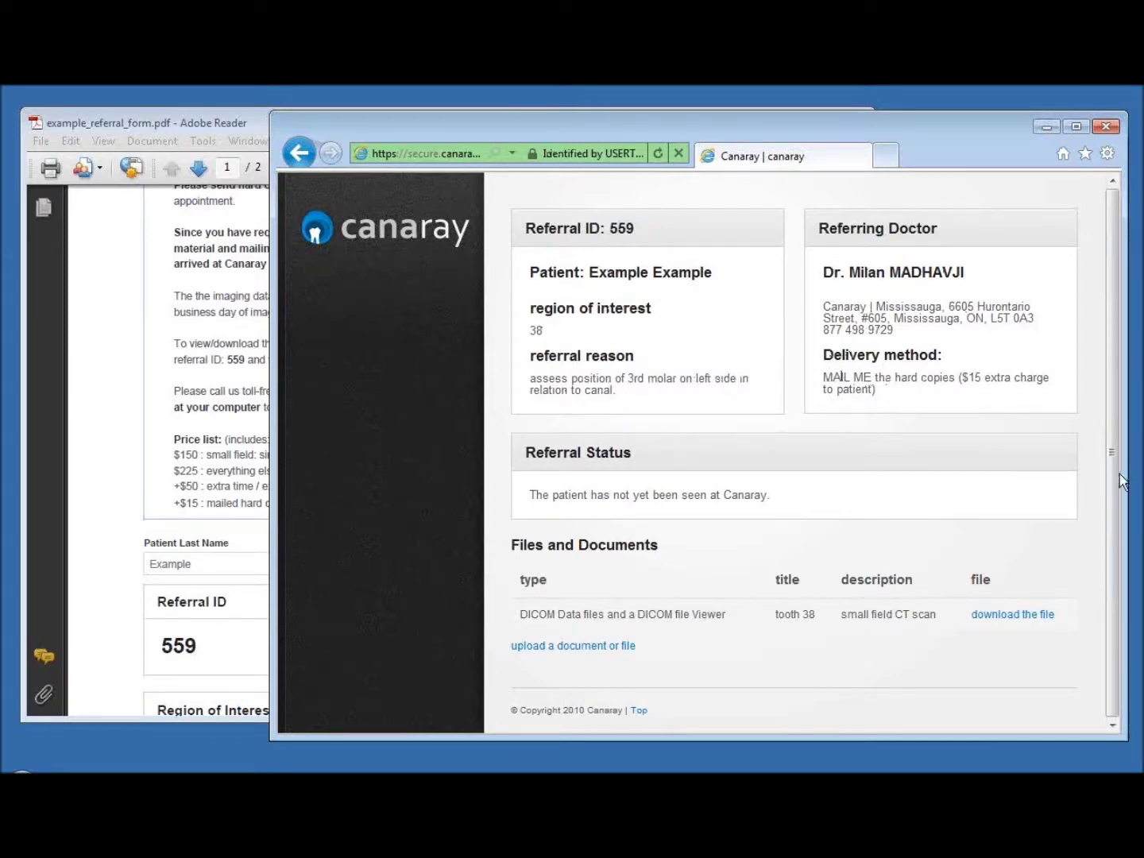
left_click_drag(533, 496, 766, 500)
left_click(774, 499)
left_click(240, 455)
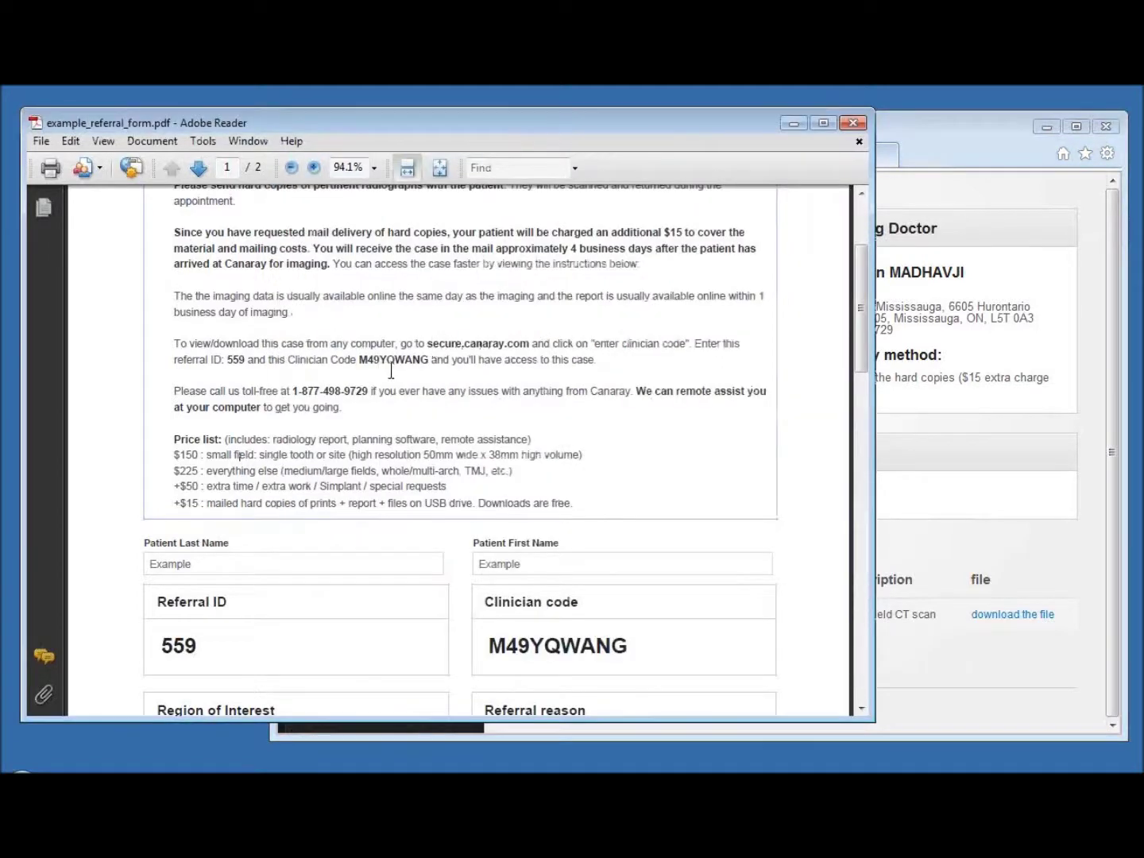
left_click(1009, 146)
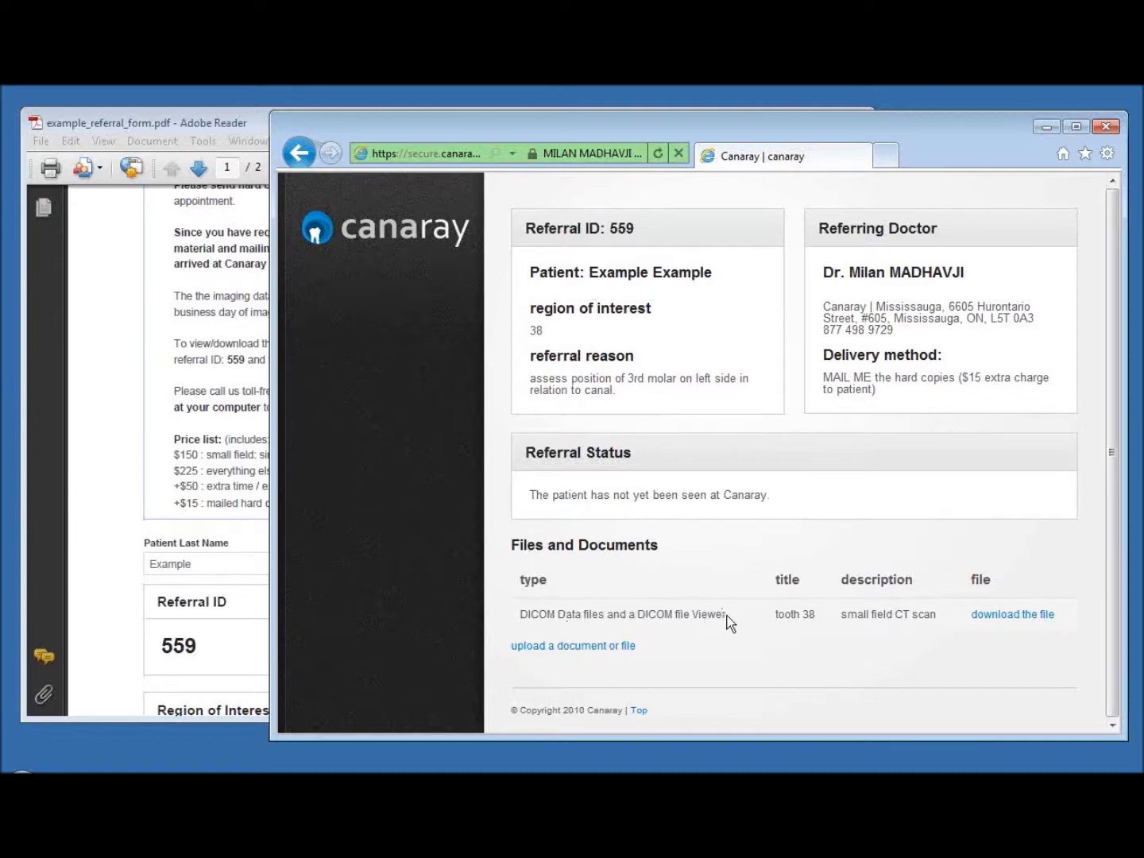
Save example_zipped_cbct_data_and_viewer.zip from the case page and show the downloads list
left_click(1017, 616)
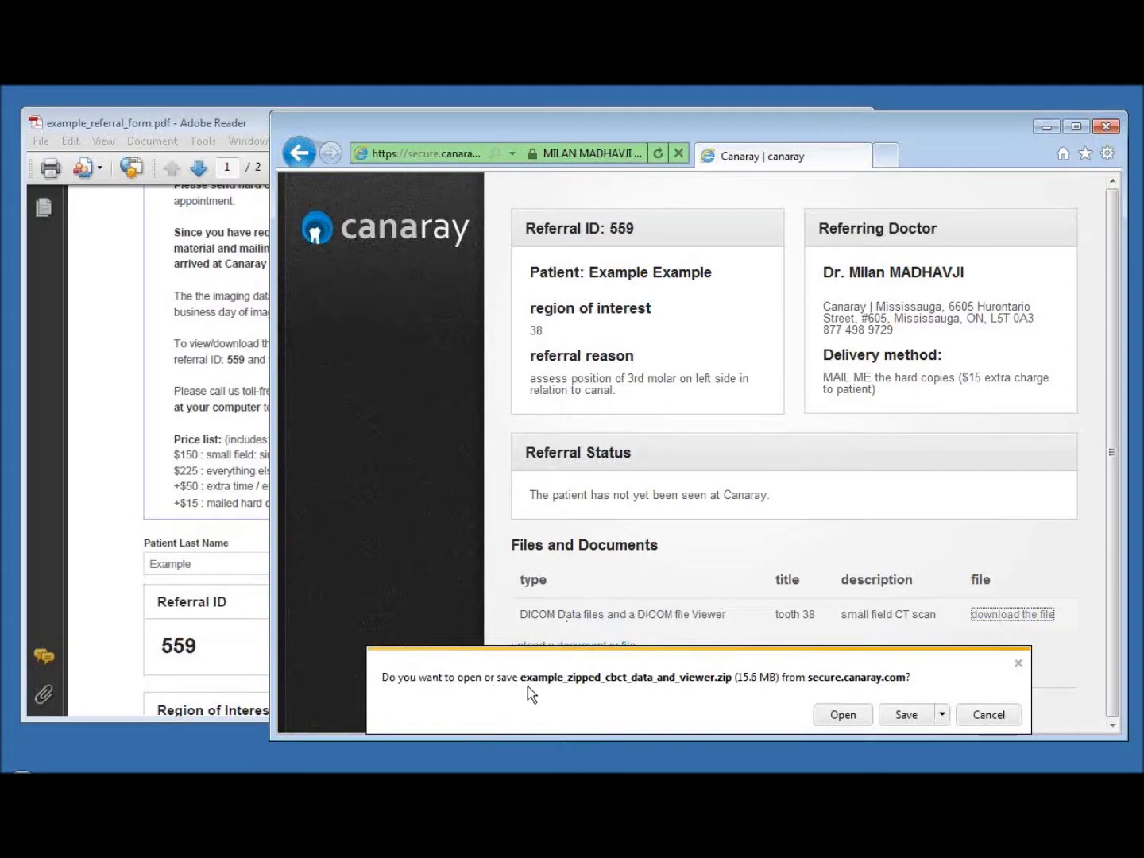
left_click(909, 718)
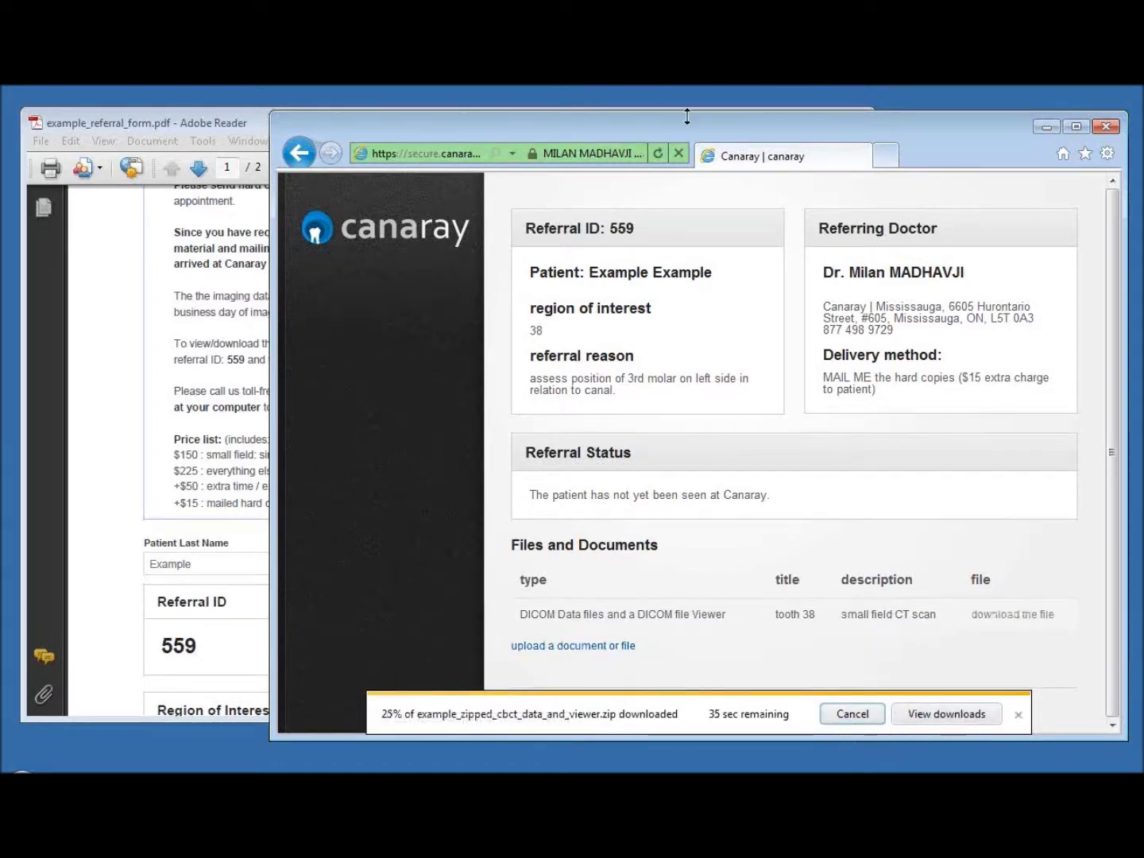
left_click_drag(764, 128, 769, 114)
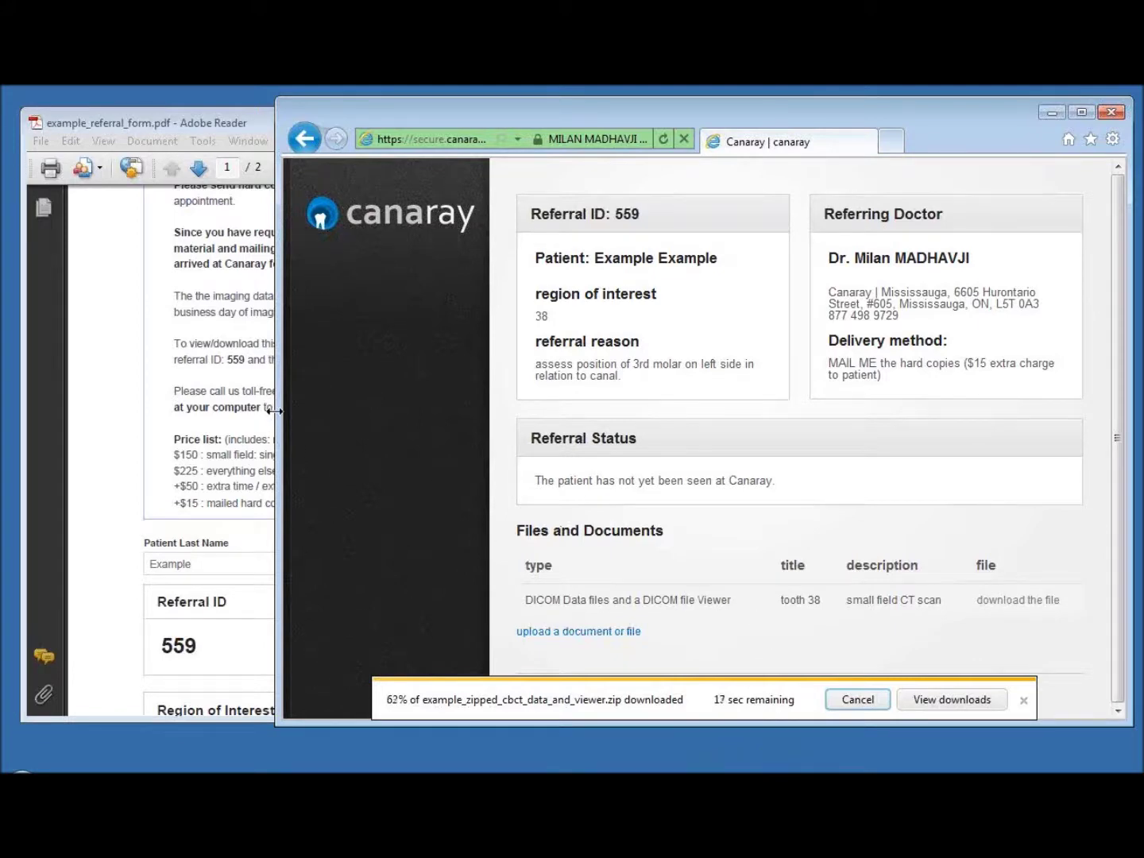
left_click_drag(276, 411, 256, 412)
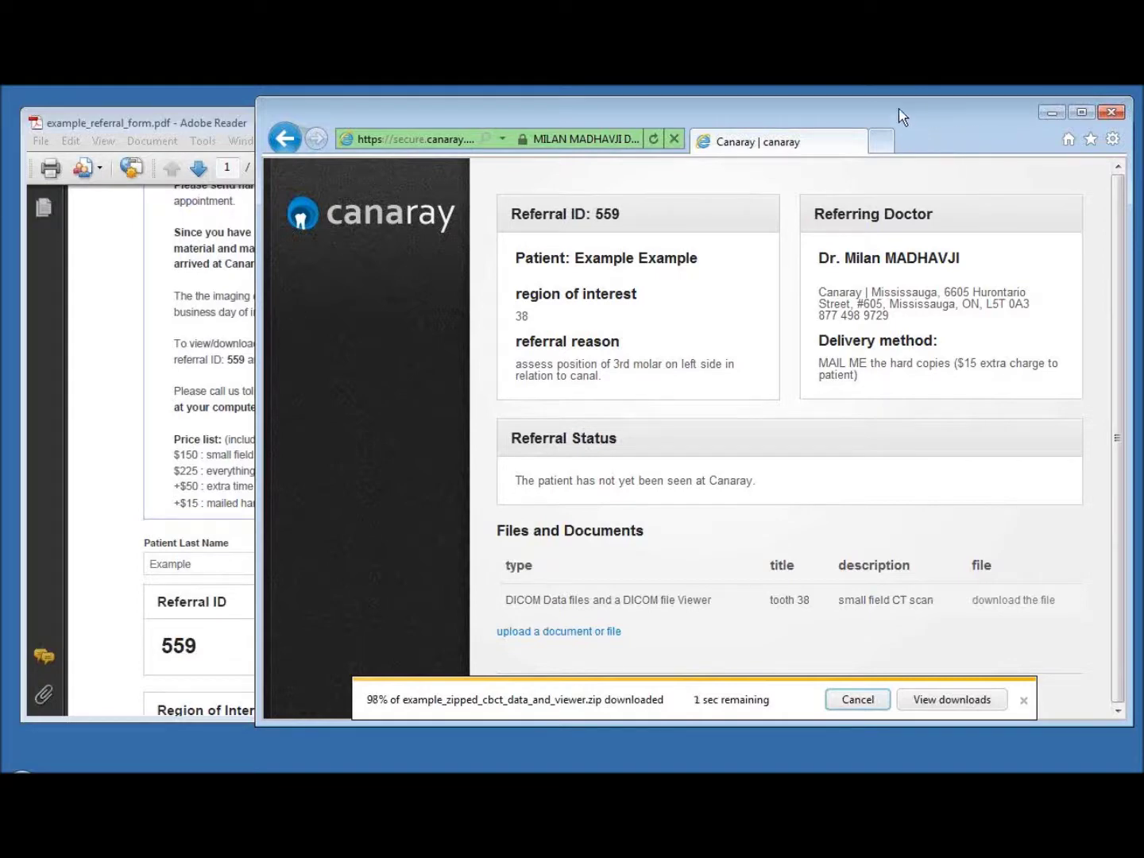
left_click(953, 702)
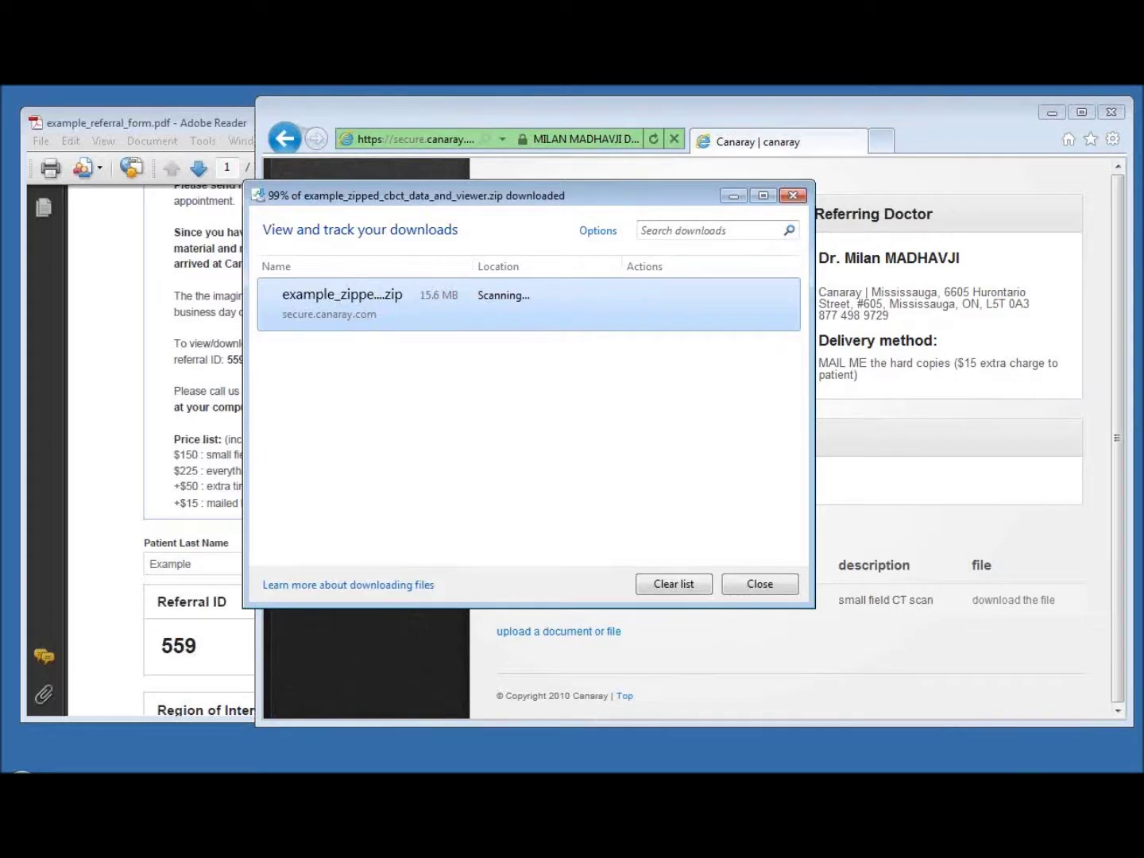
Open the downloaded zip, minimize the browser and PDF reader, and select KDIS_3D_Module
left_click(981, 785)
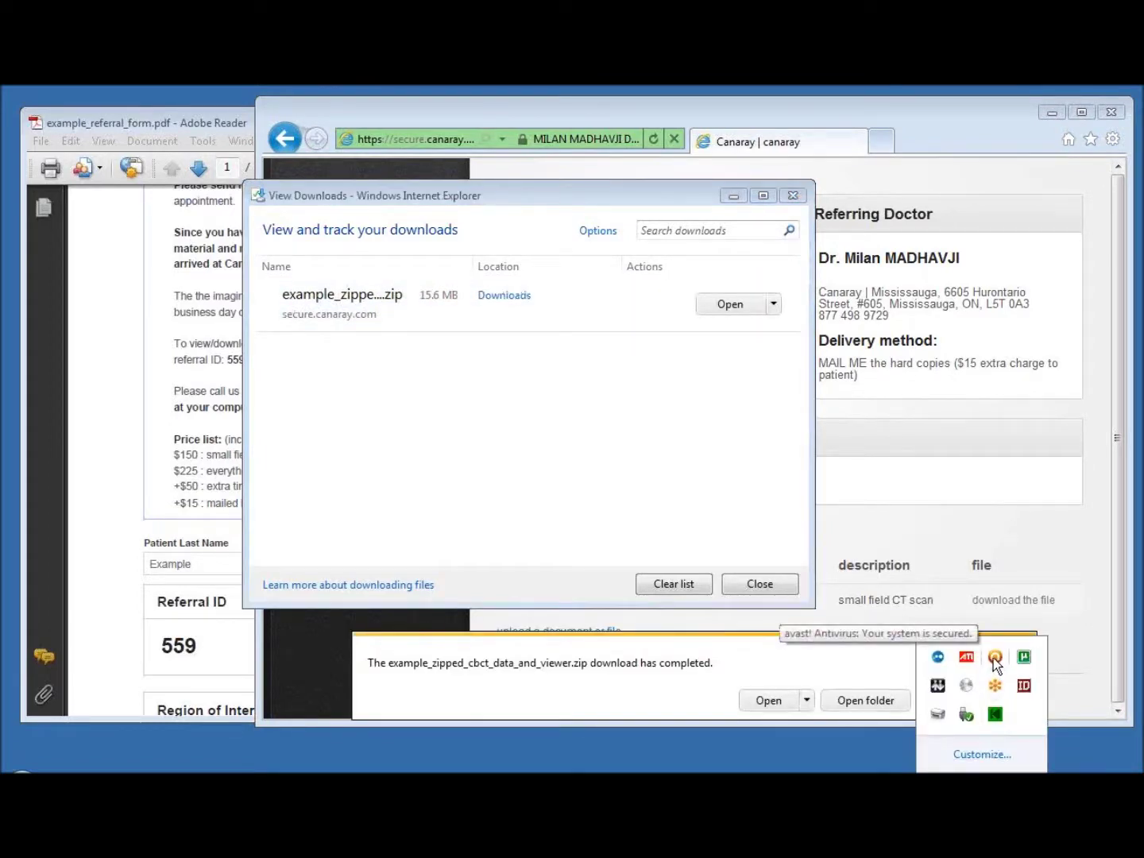
left_click(578, 390)
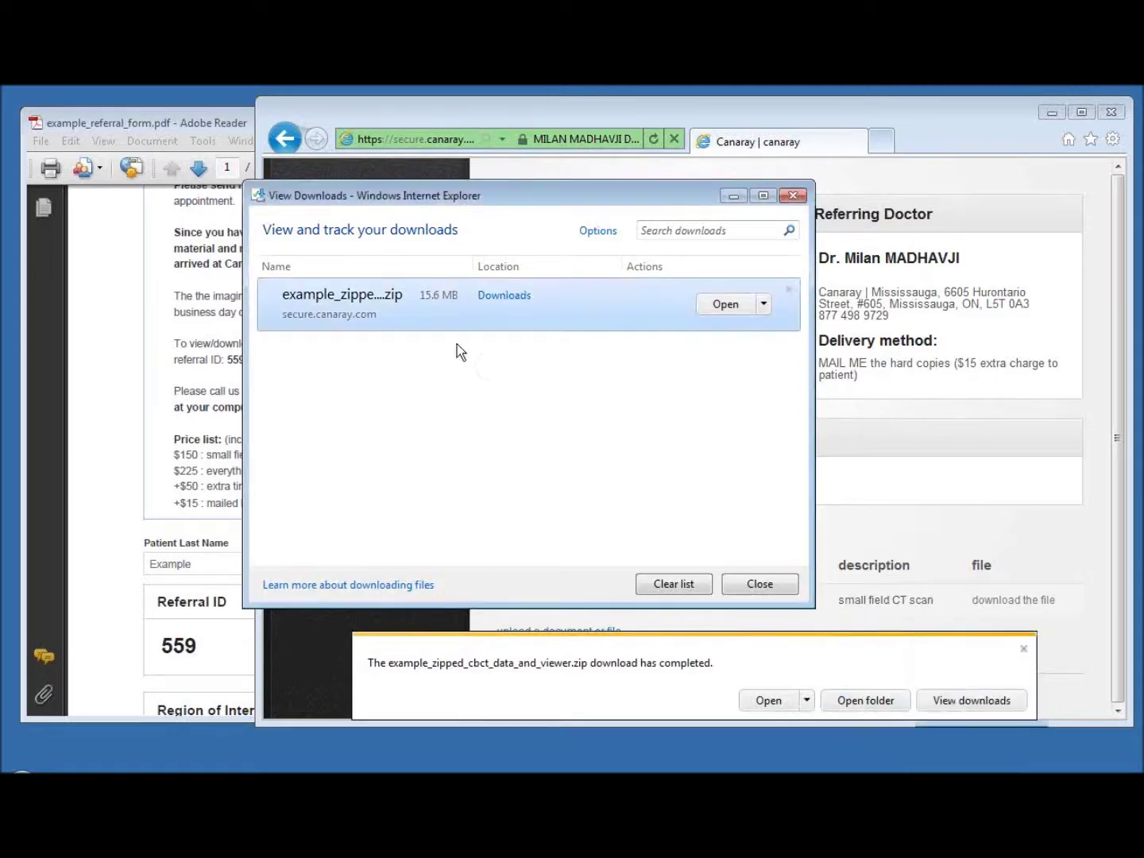
left_click(726, 304)
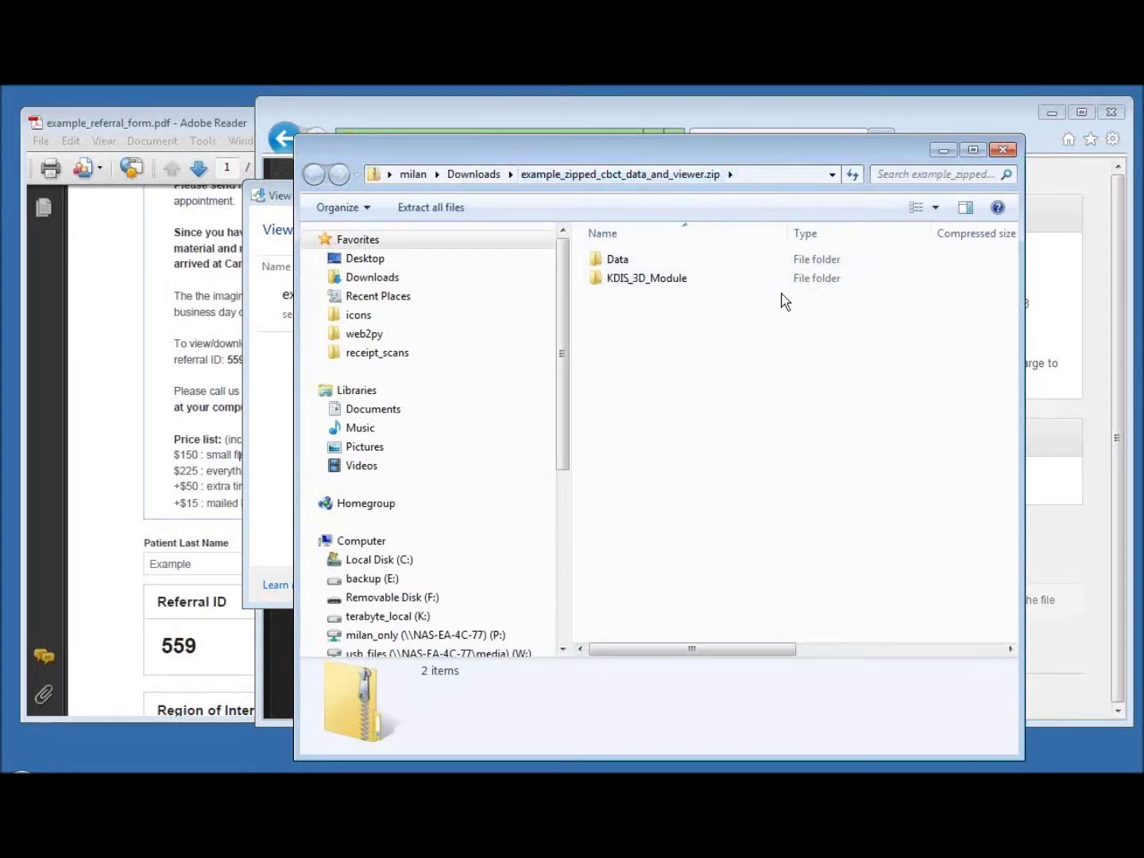
left_click(1048, 118)
left_click(794, 121)
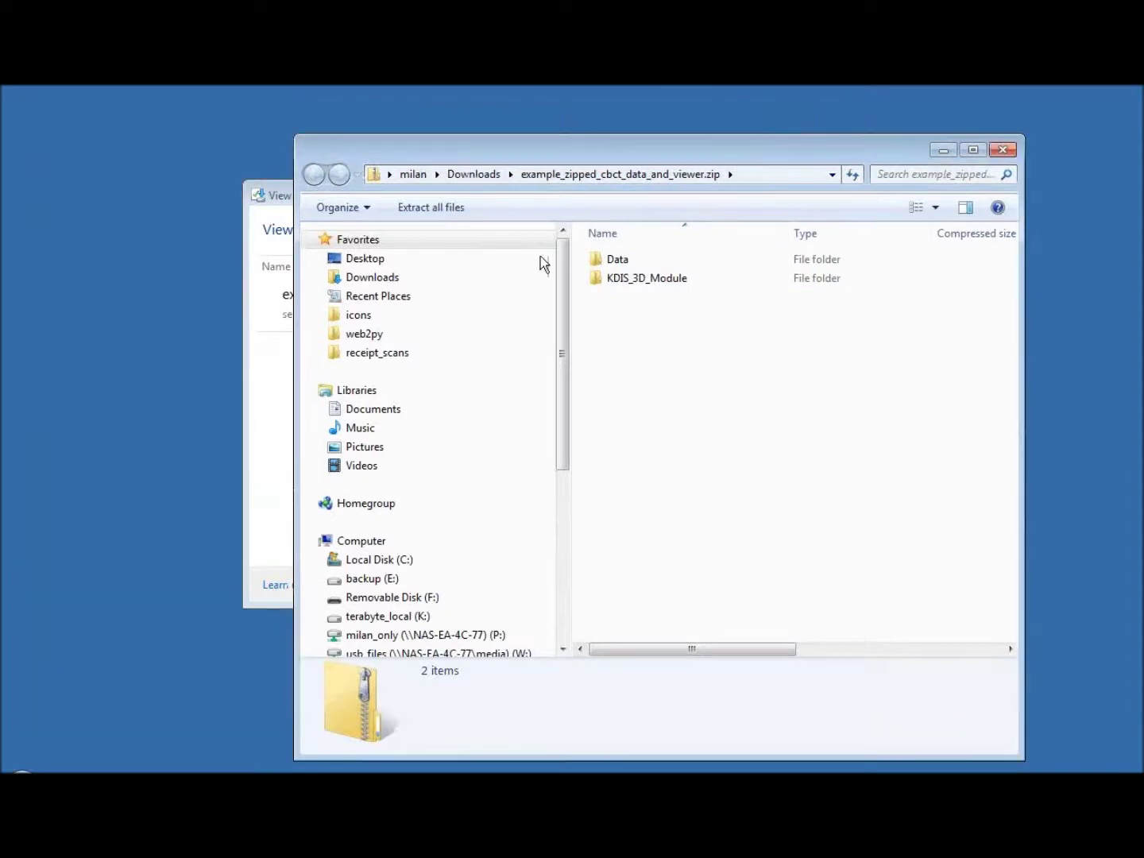
left_click(646, 278)
Copy both the Data and KDIS_3D_Module folders from the zip
left_click(619, 262, "shift")
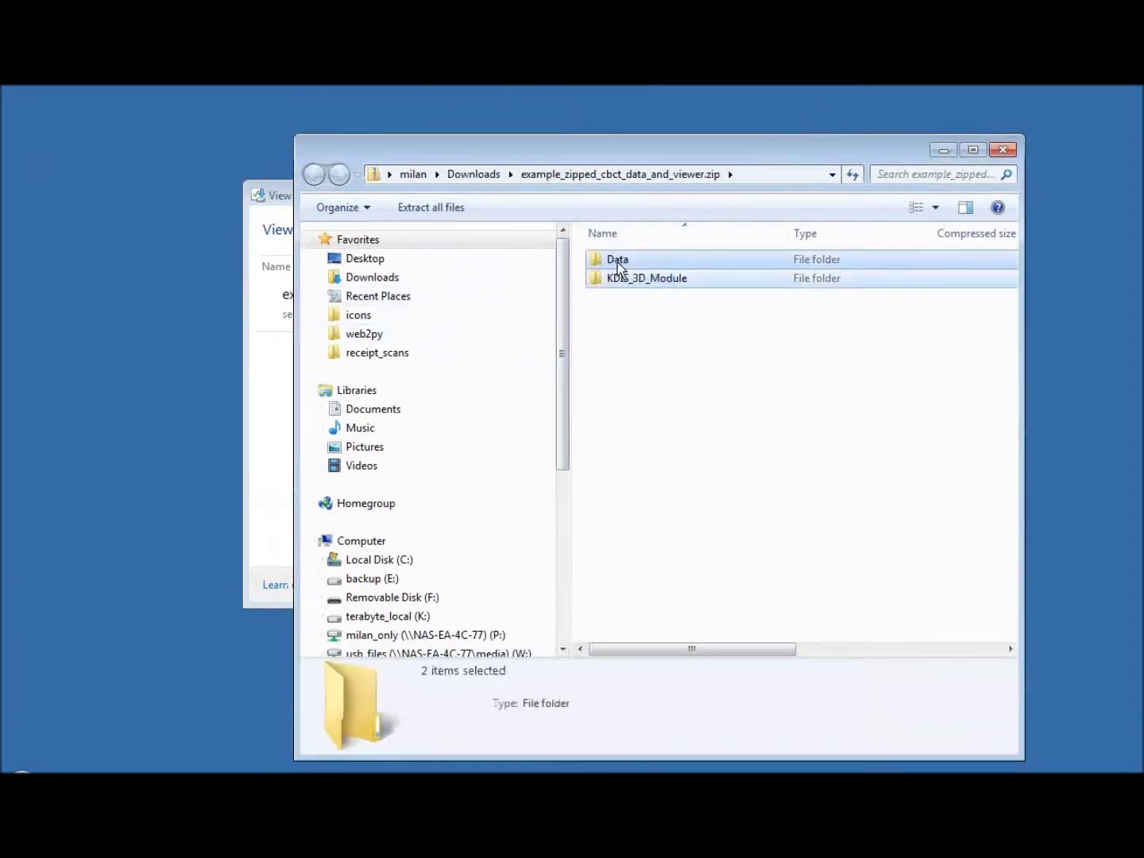
right_click(617, 277)
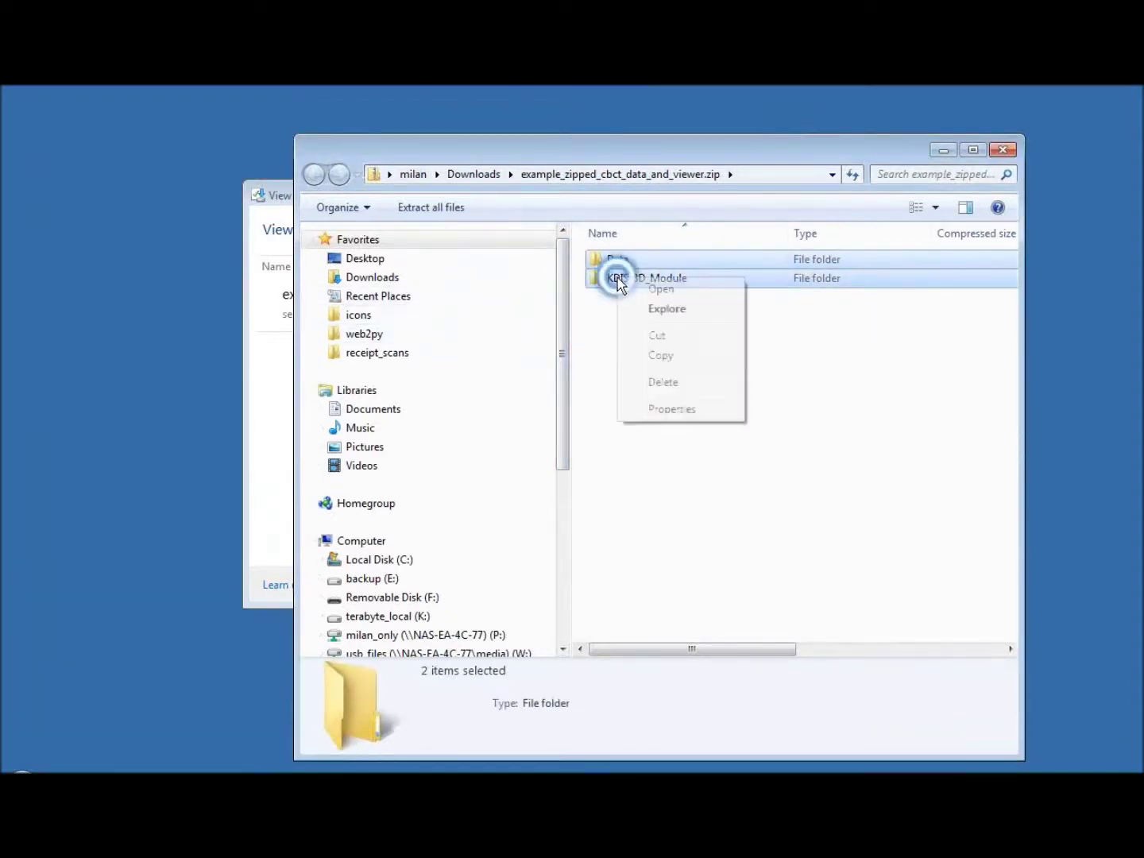
left_click(653, 358)
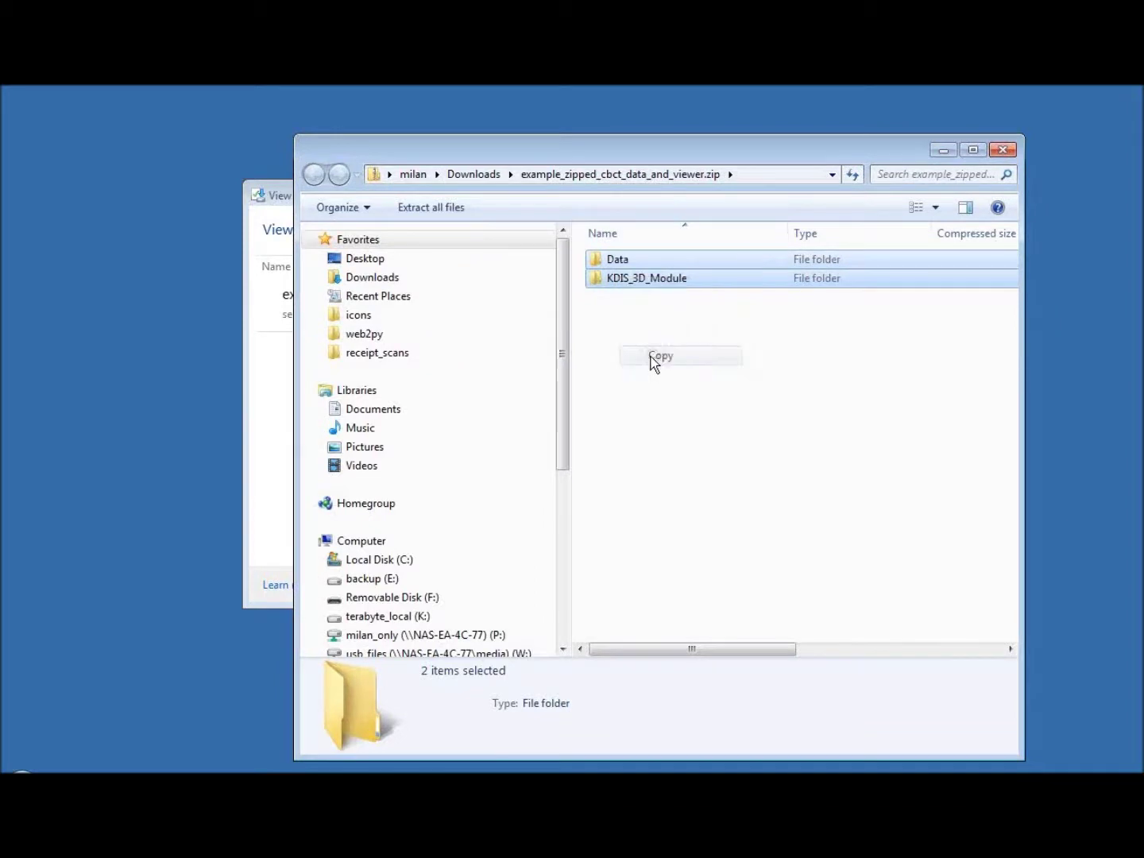
Create and open a Desktop folder named example_scan_for_video, then paste the copied folders
left_click(366, 261)
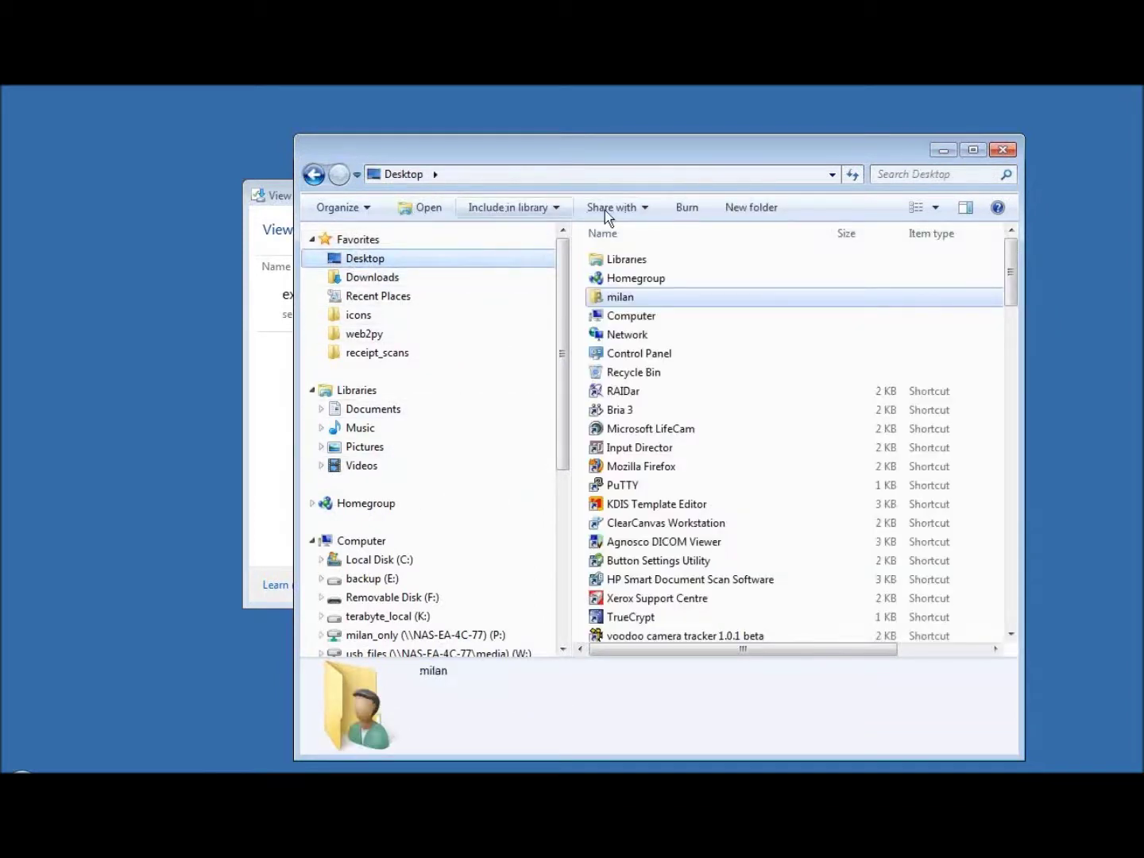
left_click(762, 210)
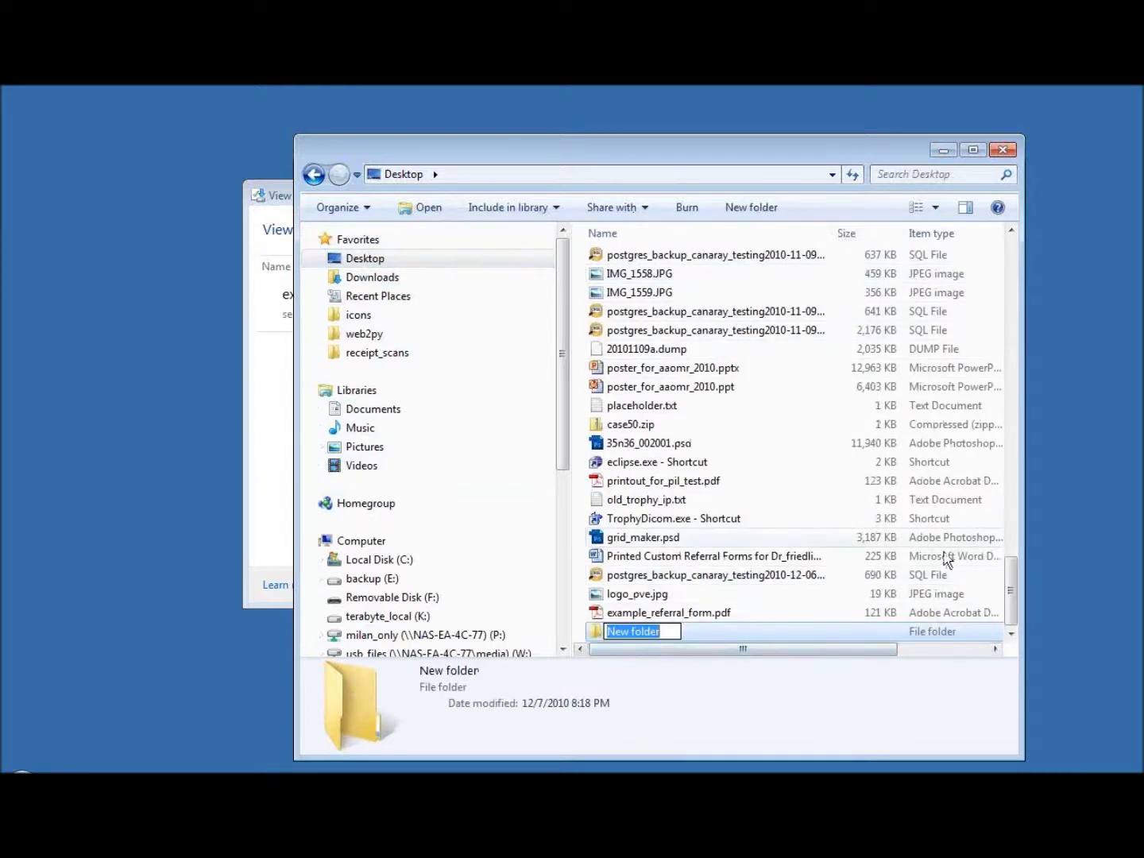
type("example_scan_for_")
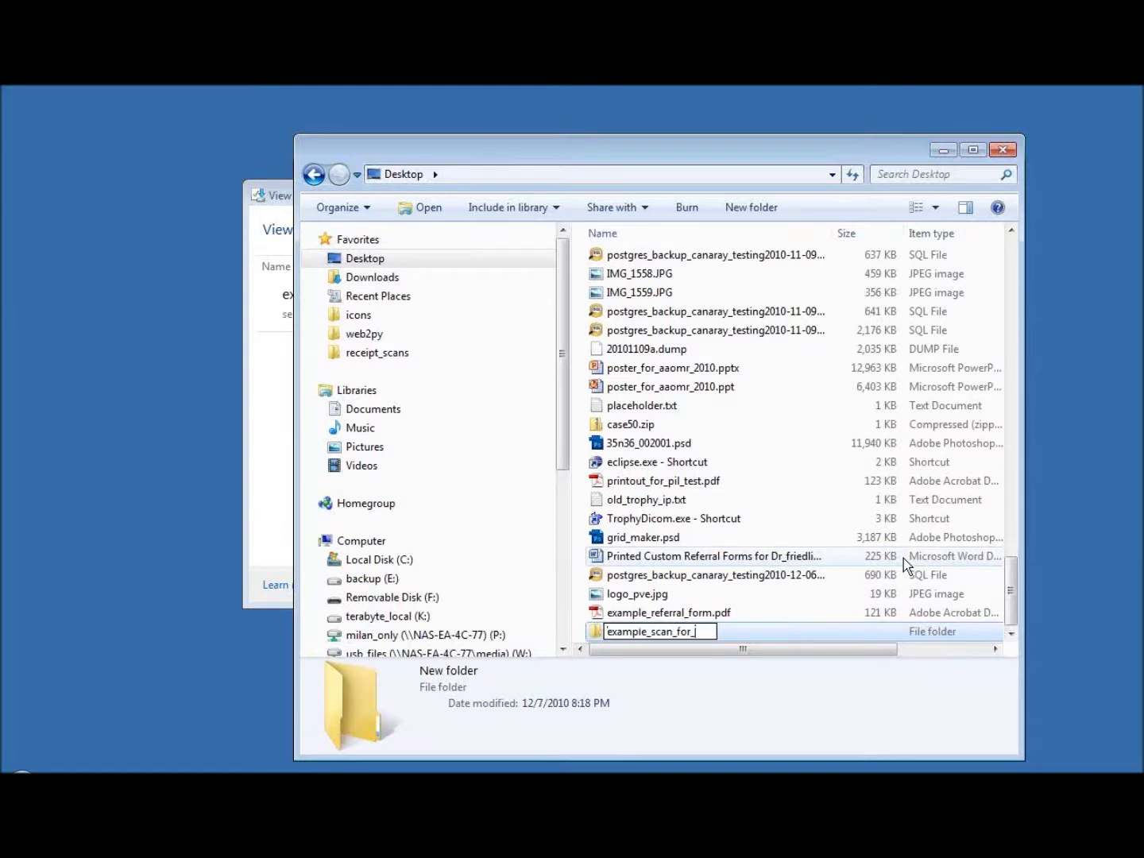
type("video")
key("Return")
double_click(677, 634)
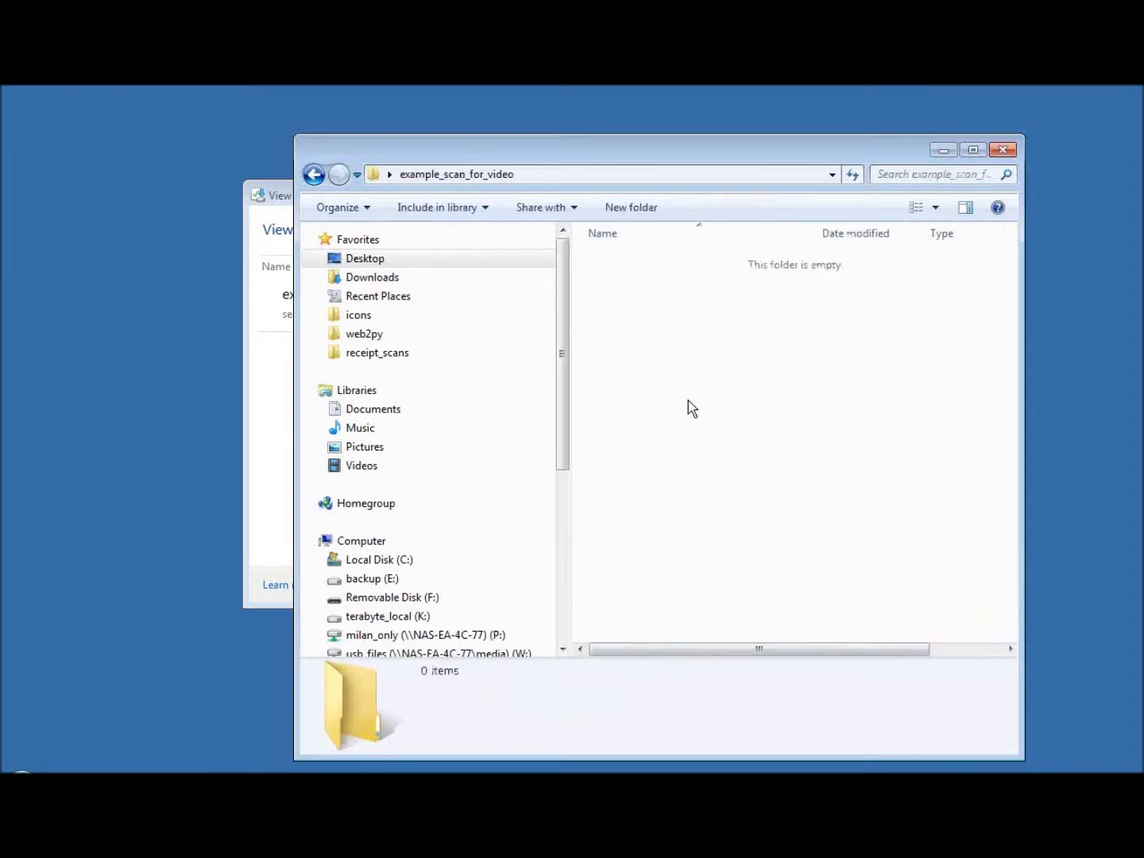
right_click(670, 354)
left_click(755, 496)
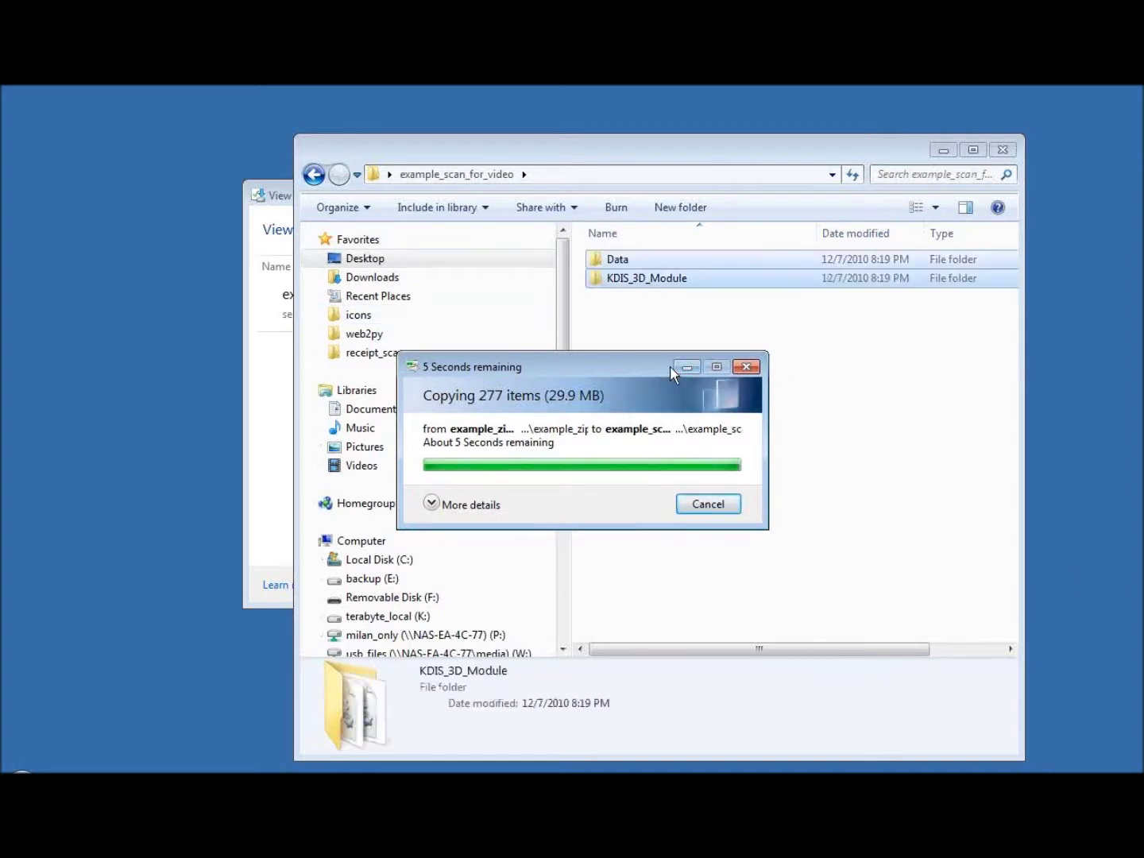
Clear the selection once both folders finish copying into example_scan_for_video
left_click(667, 314)
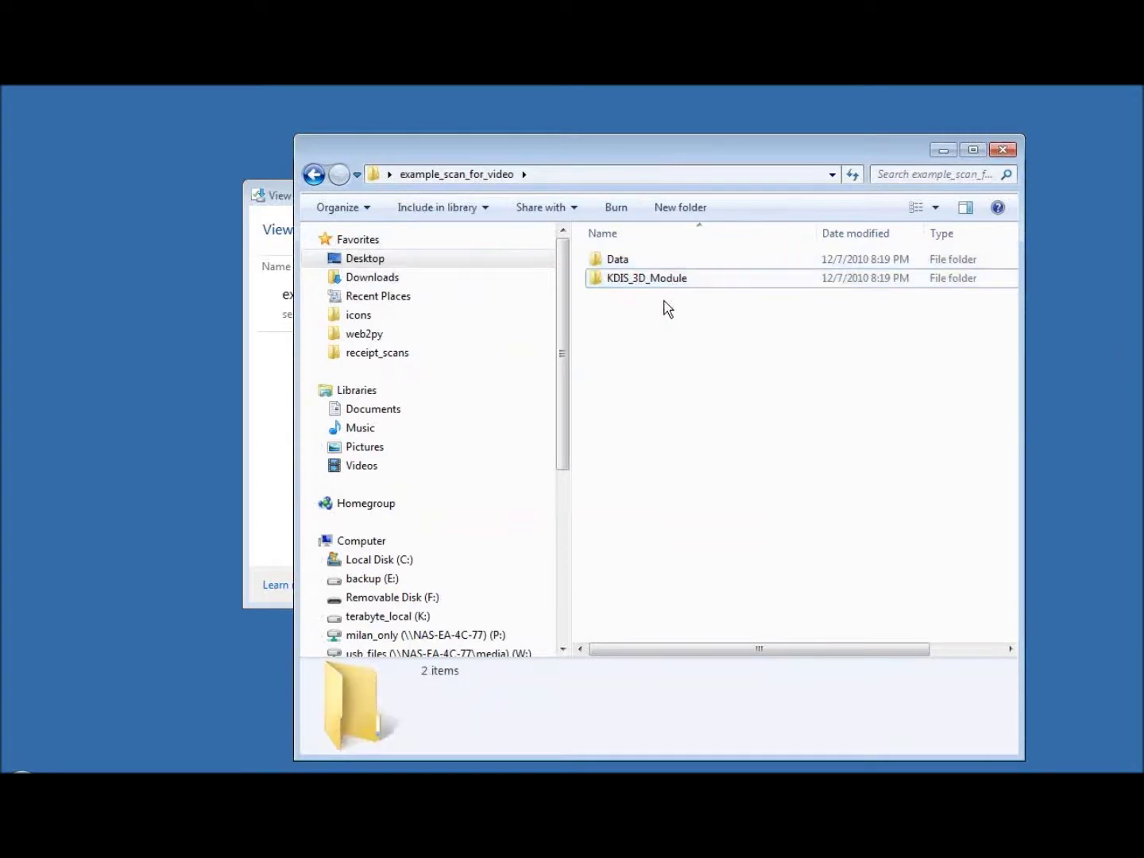
left_click_drag(644, 151, 705, 149)
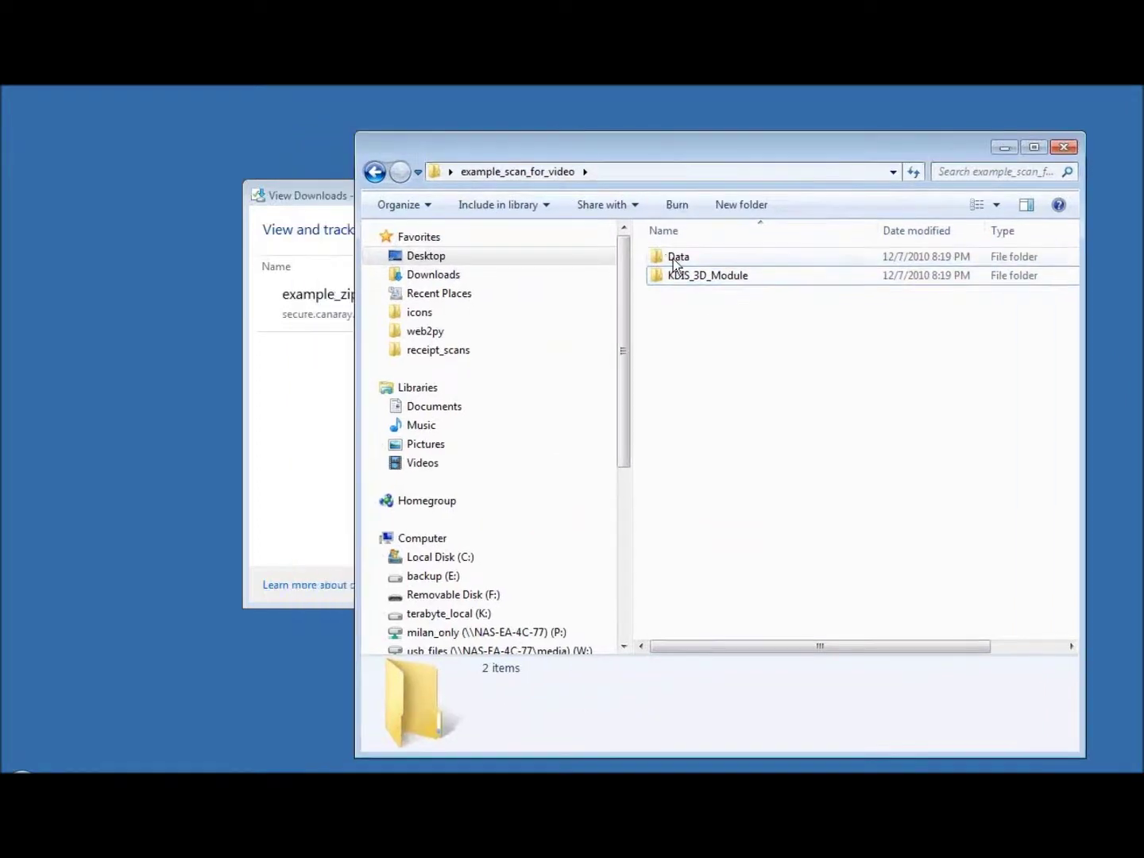
double_click(672, 260)
left_click(517, 170)
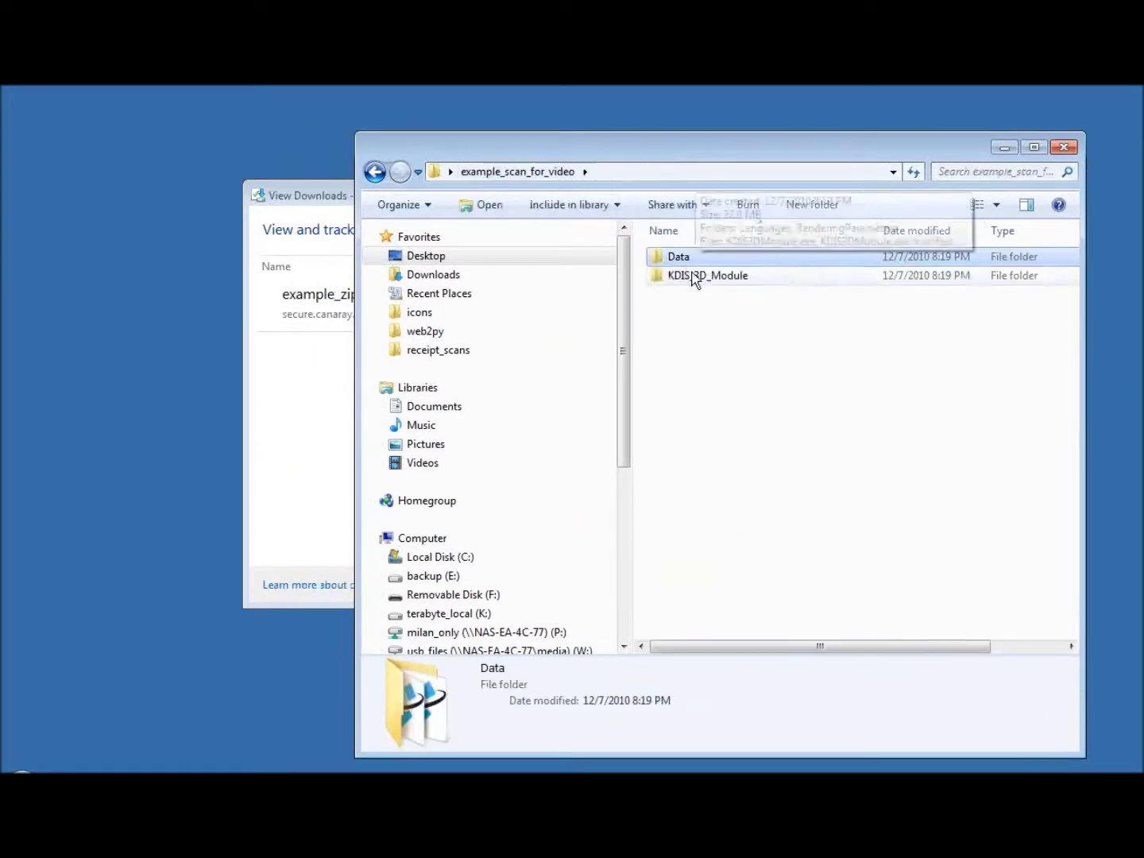
double_click(699, 275)
left_click(533, 173)
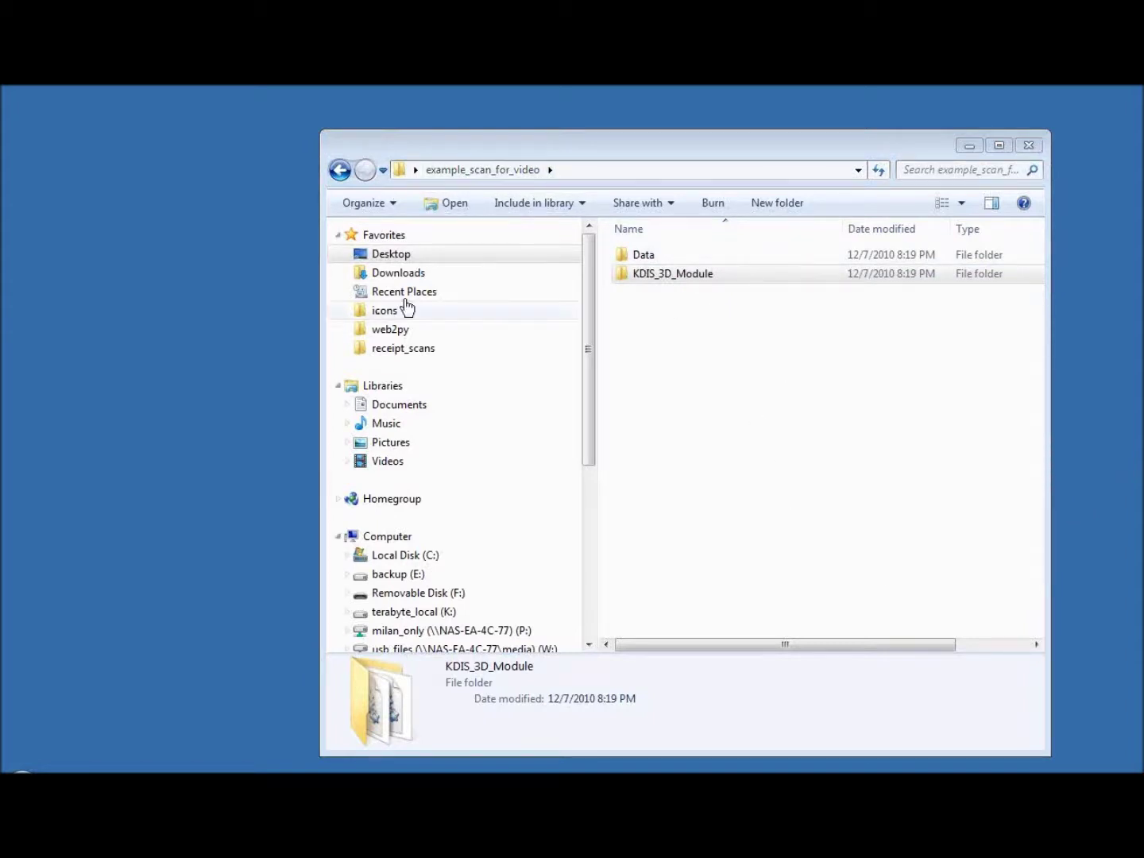
left_click(644, 256)
left_click(662, 276)
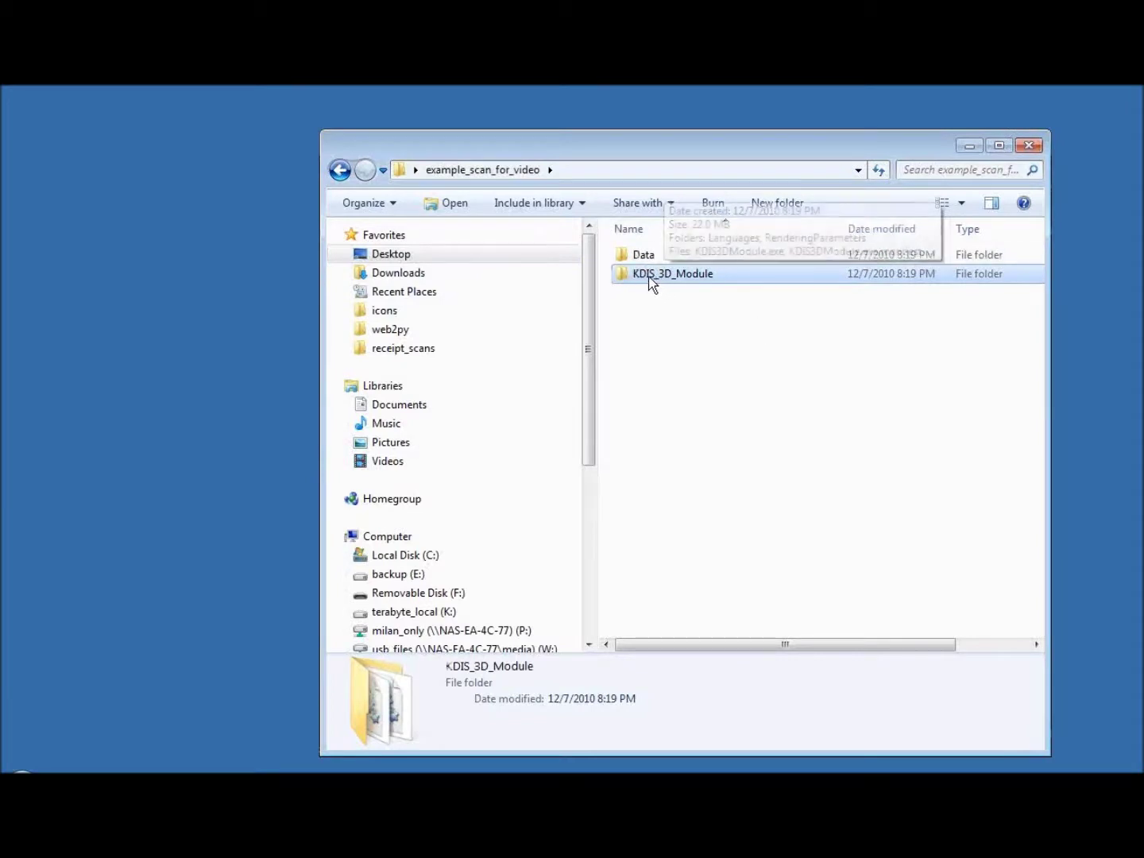
double_click(647, 276)
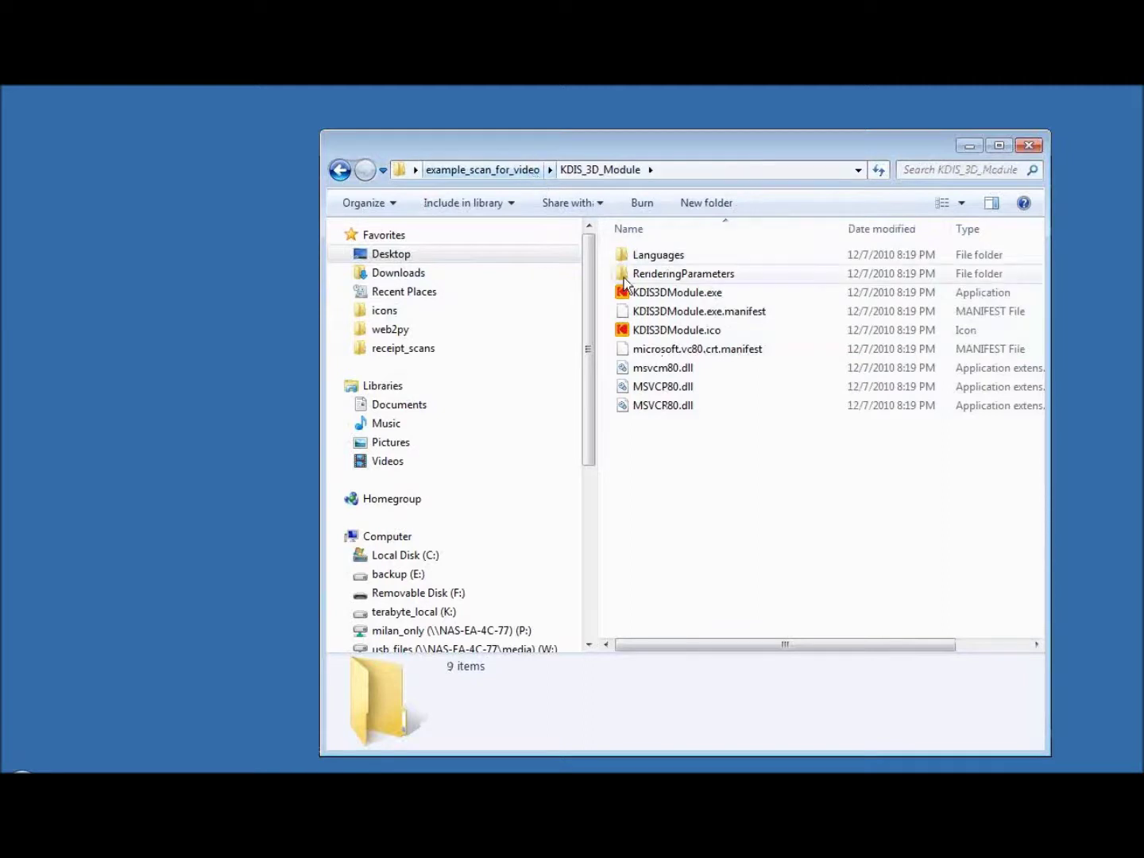
Browse the Data folder's 180 DCM slices, then return to example_scan_for_video
left_click(518, 170)
double_click(646, 255)
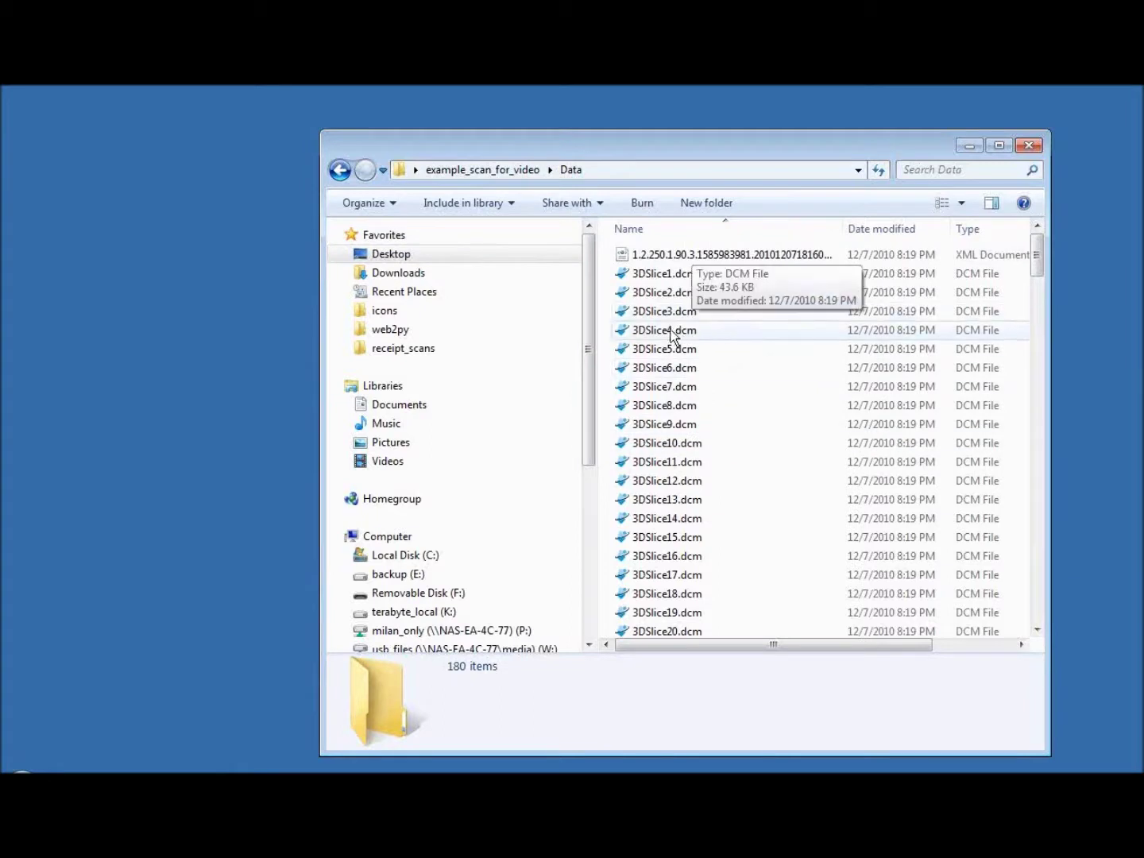
left_click(500, 171)
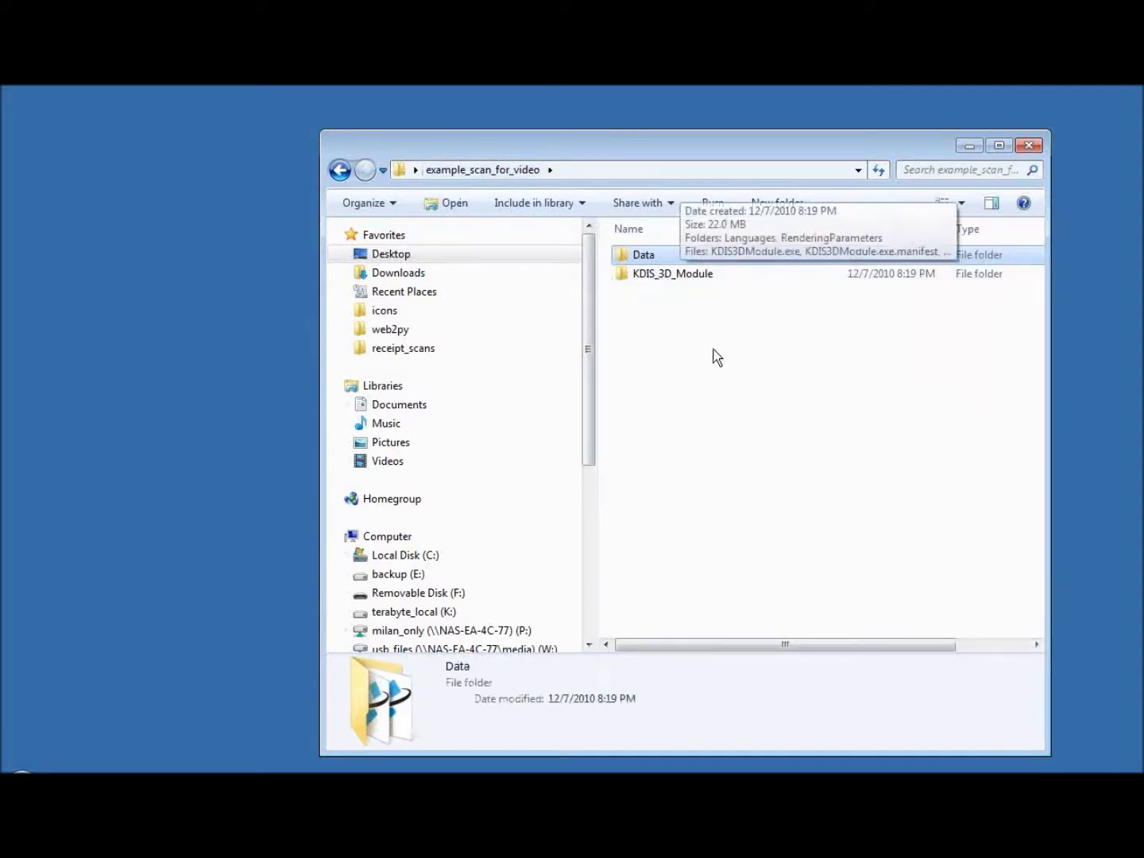
Open the KDIS_3D_Module folder and run KDIS3DModule.exe
left_click(654, 275)
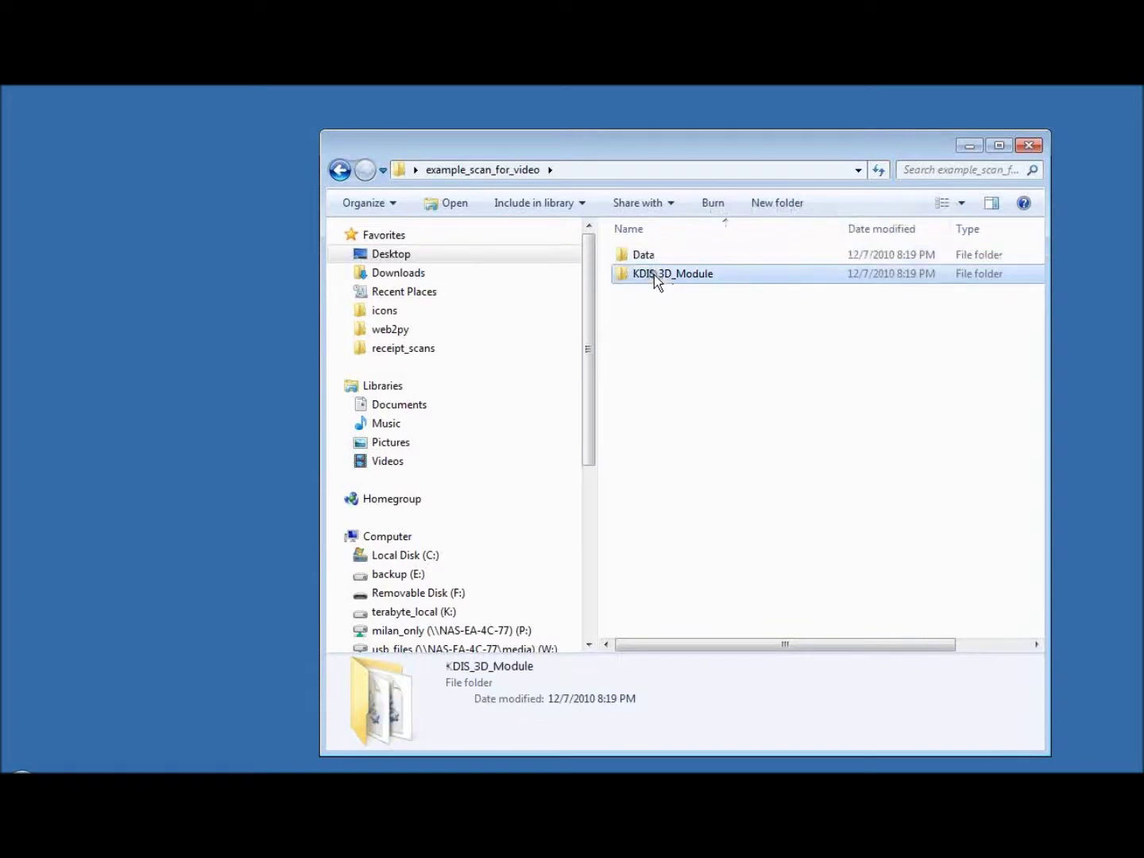
double_click(656, 276)
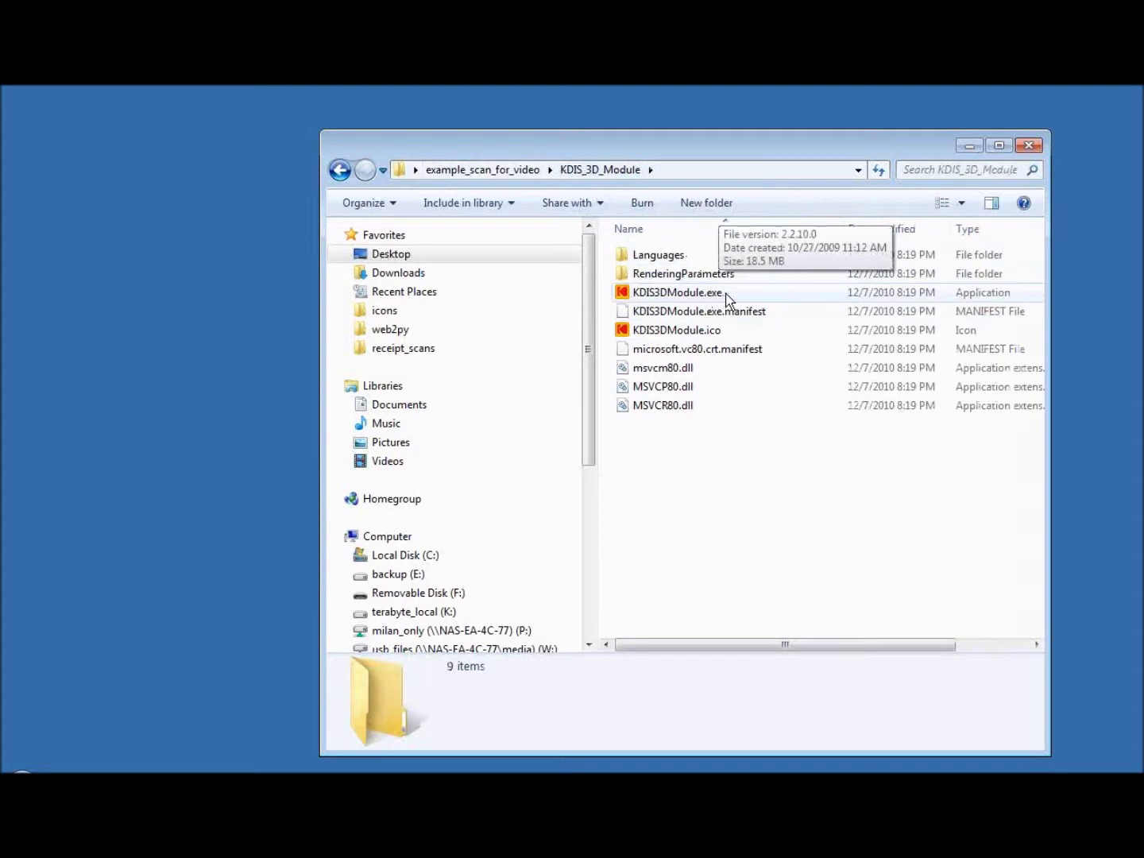
double_click(679, 294)
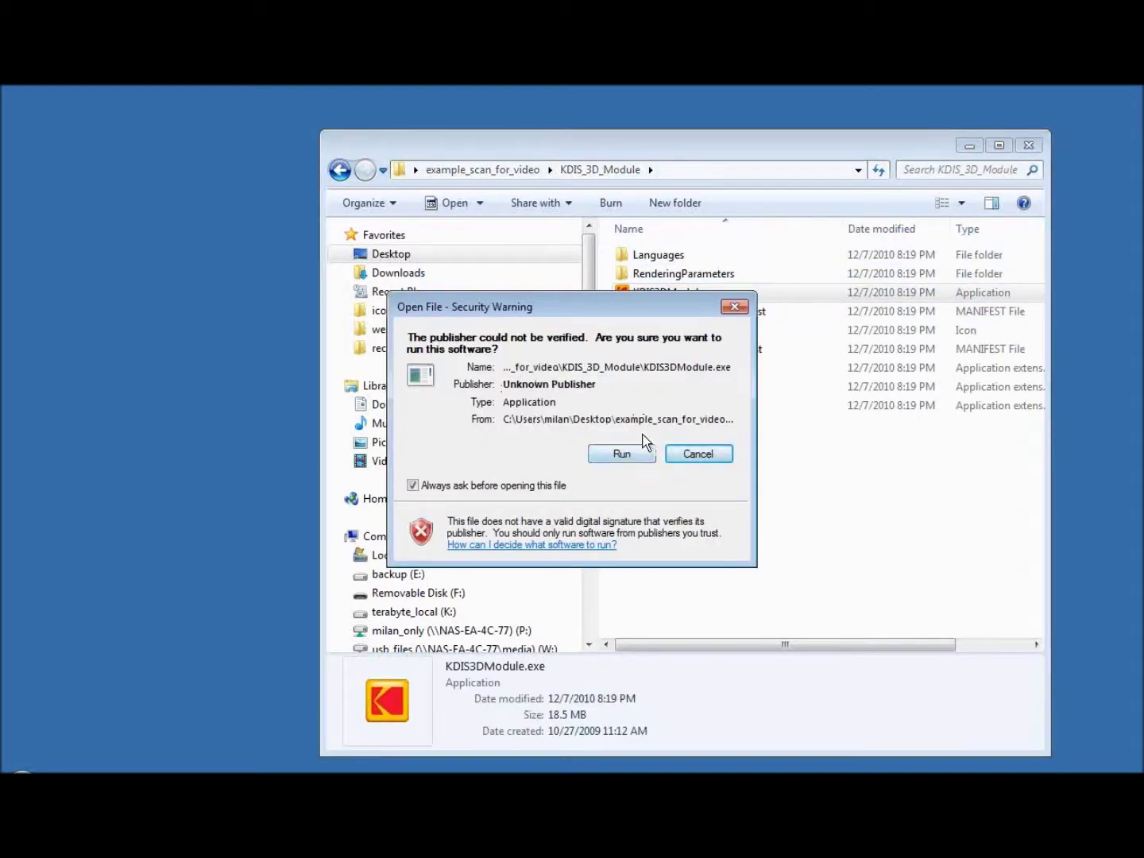
Allow the unverified program to run and collapse the VOL_difficult_3rd_molar_compressed folder
left_click(622, 456)
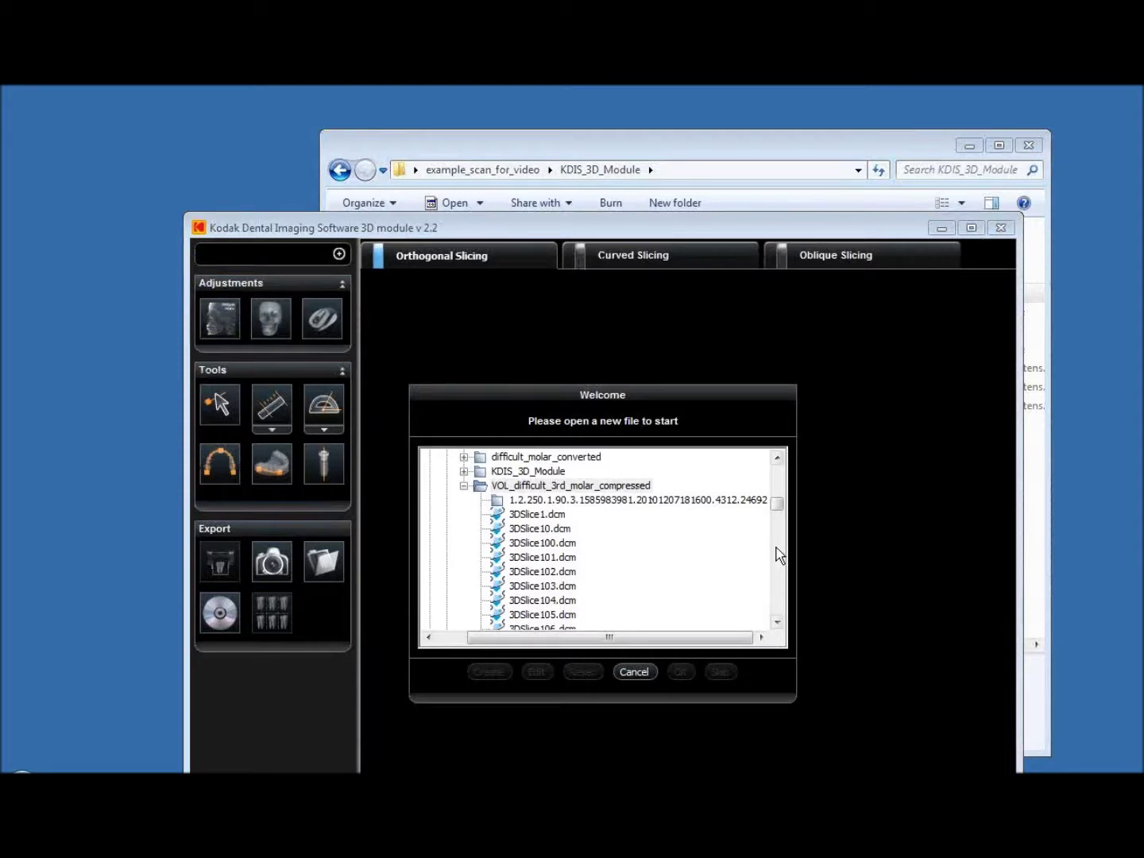
left_click(463, 485)
mouse_move(784, 557)
left_mouse_down()
mouse_move(771, 485)
mouse_move(776, 542)
left_mouse_up()
Browse Desktop > example_scan_for_video > Data and select 3DSlice103.dcm
left_click(479, 515)
left_click(510, 543)
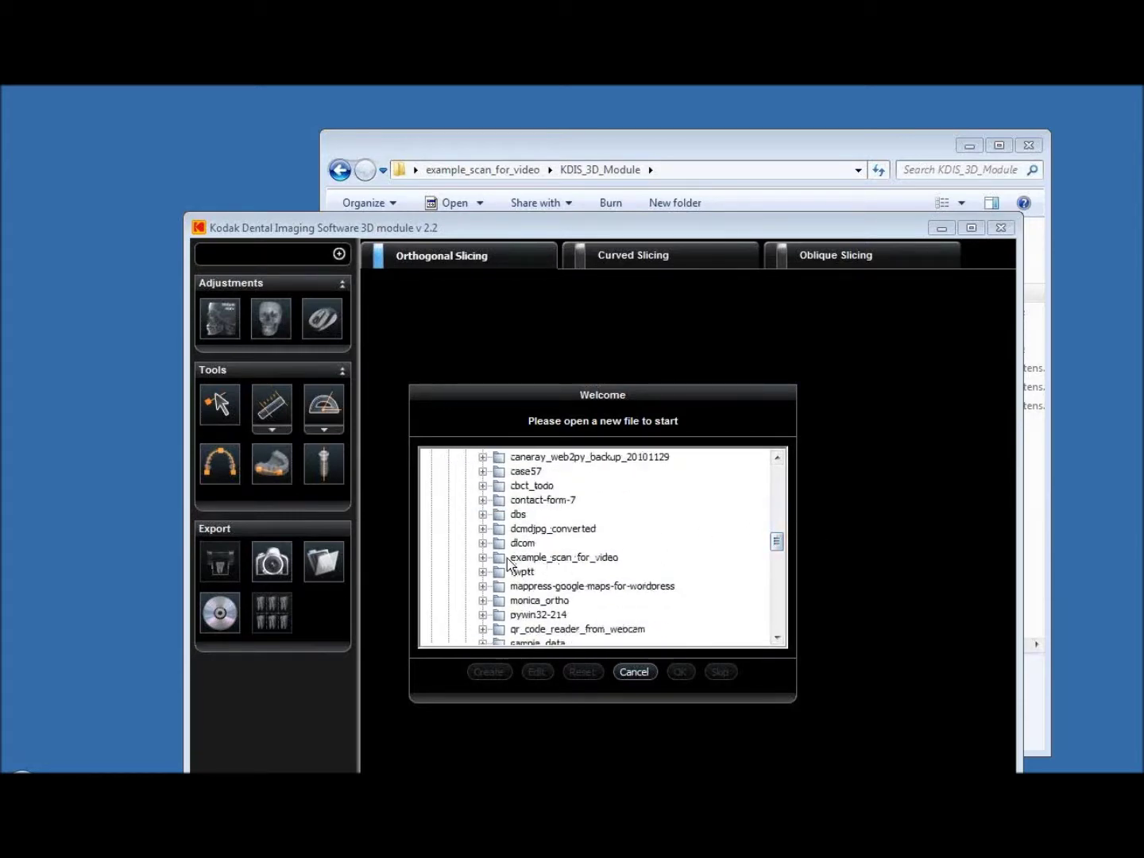
left_click(517, 559)
left_click(483, 557)
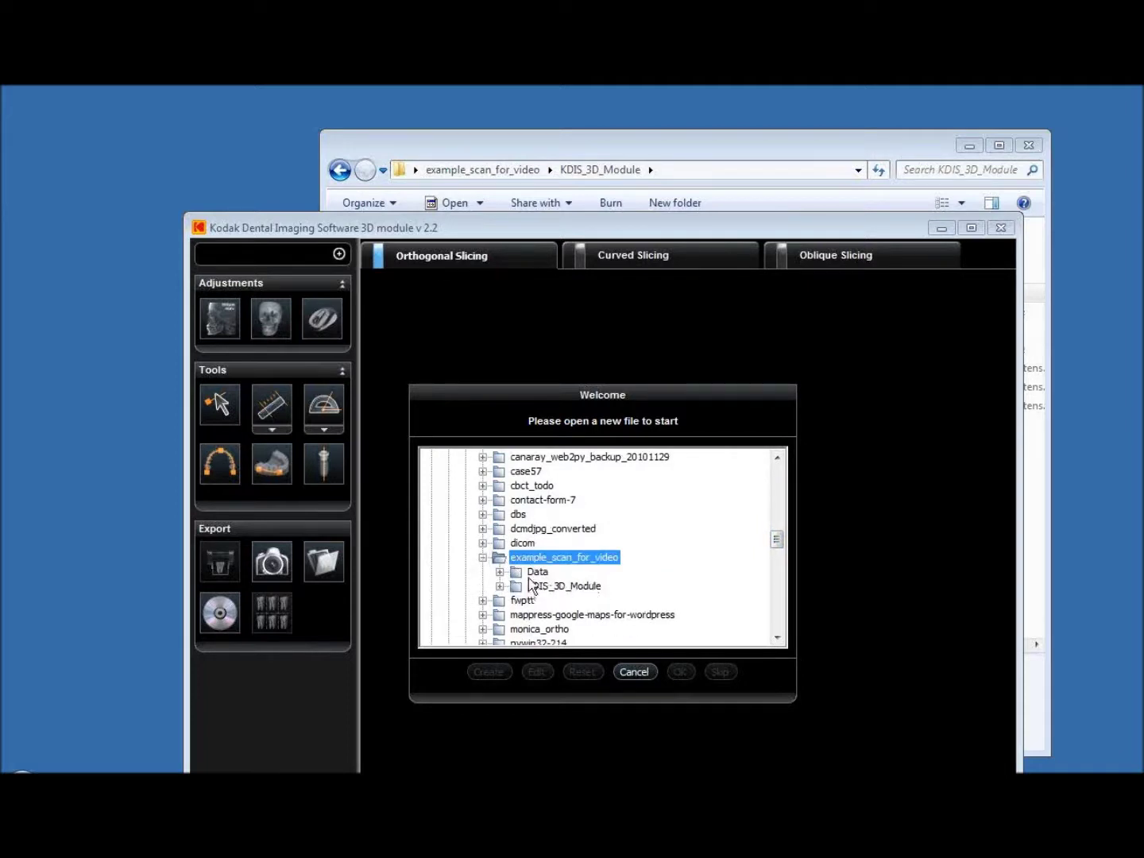
left_click(519, 574)
left_click(499, 572)
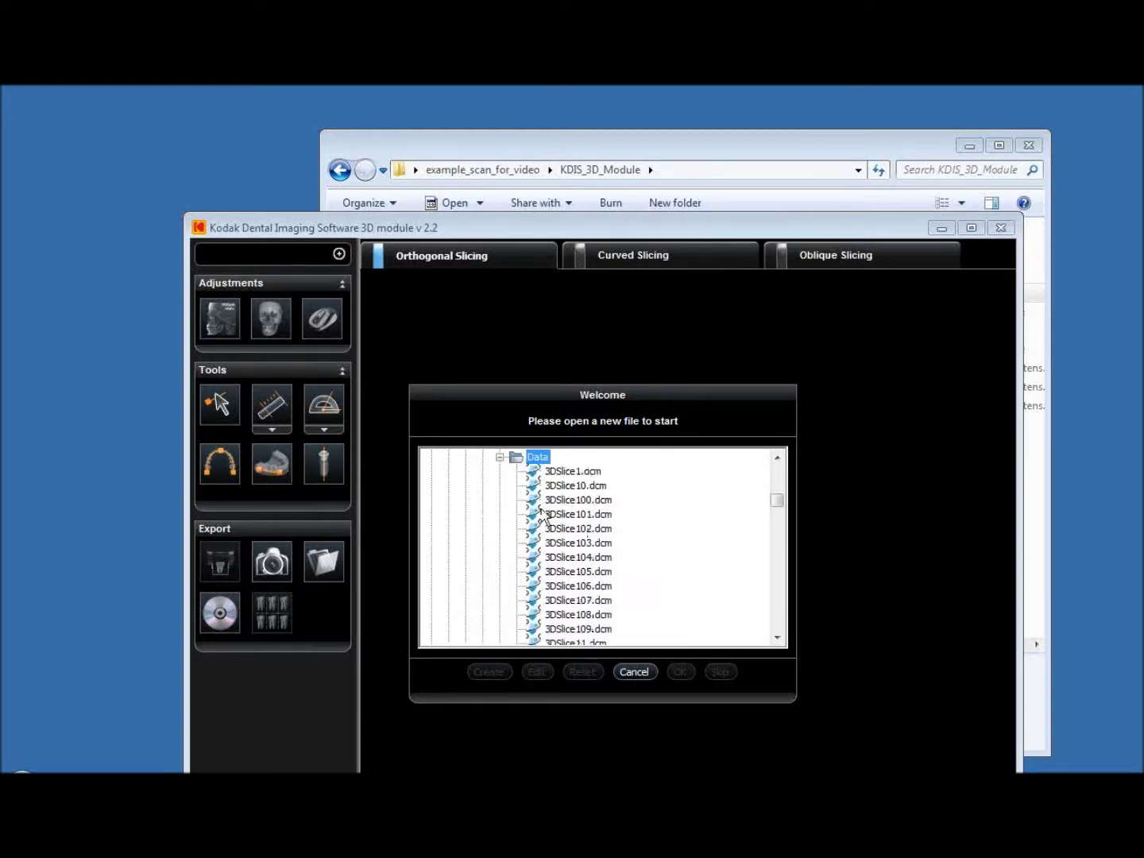
left_click(580, 543)
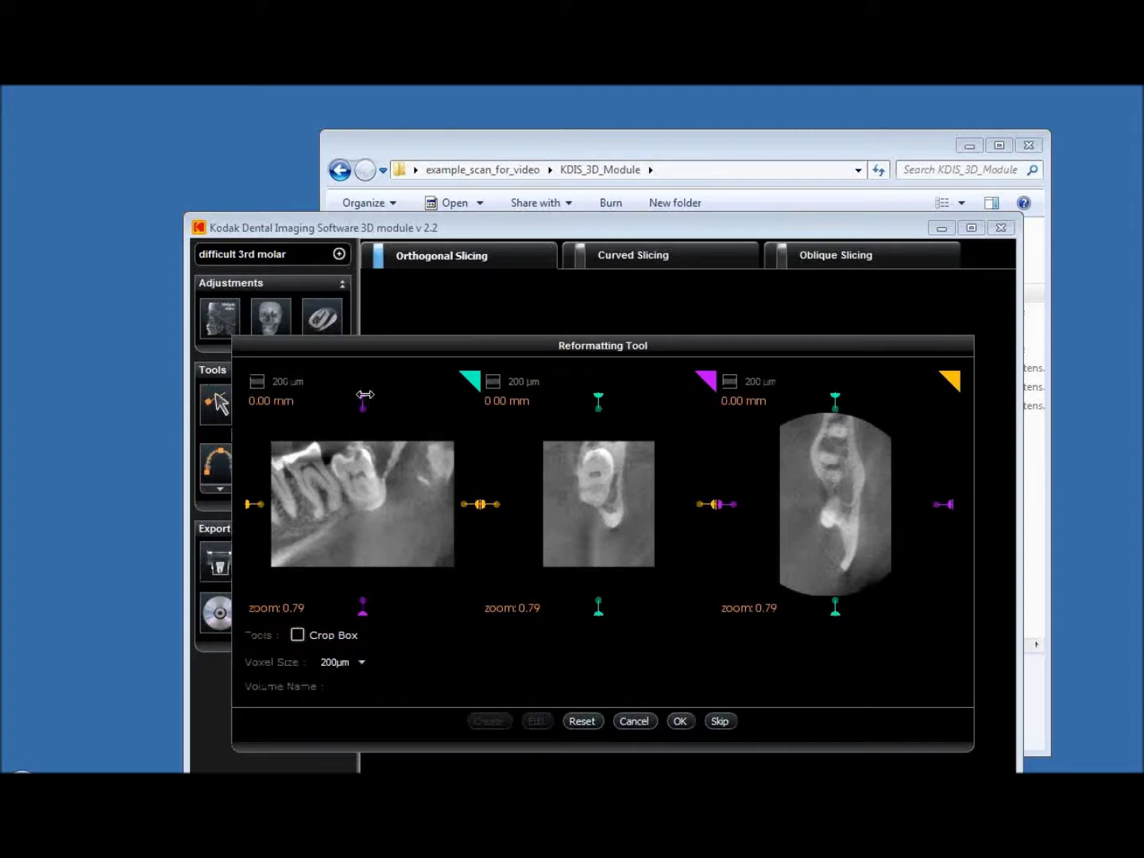
Skip reformatting to open the difficult 3rd molar scan in Orthogonal Slicing
mouse_move(366, 394)
left_mouse_down()
mouse_move(316, 396)
mouse_move(376, 396)
mouse_move(365, 396)
left_mouse_up()
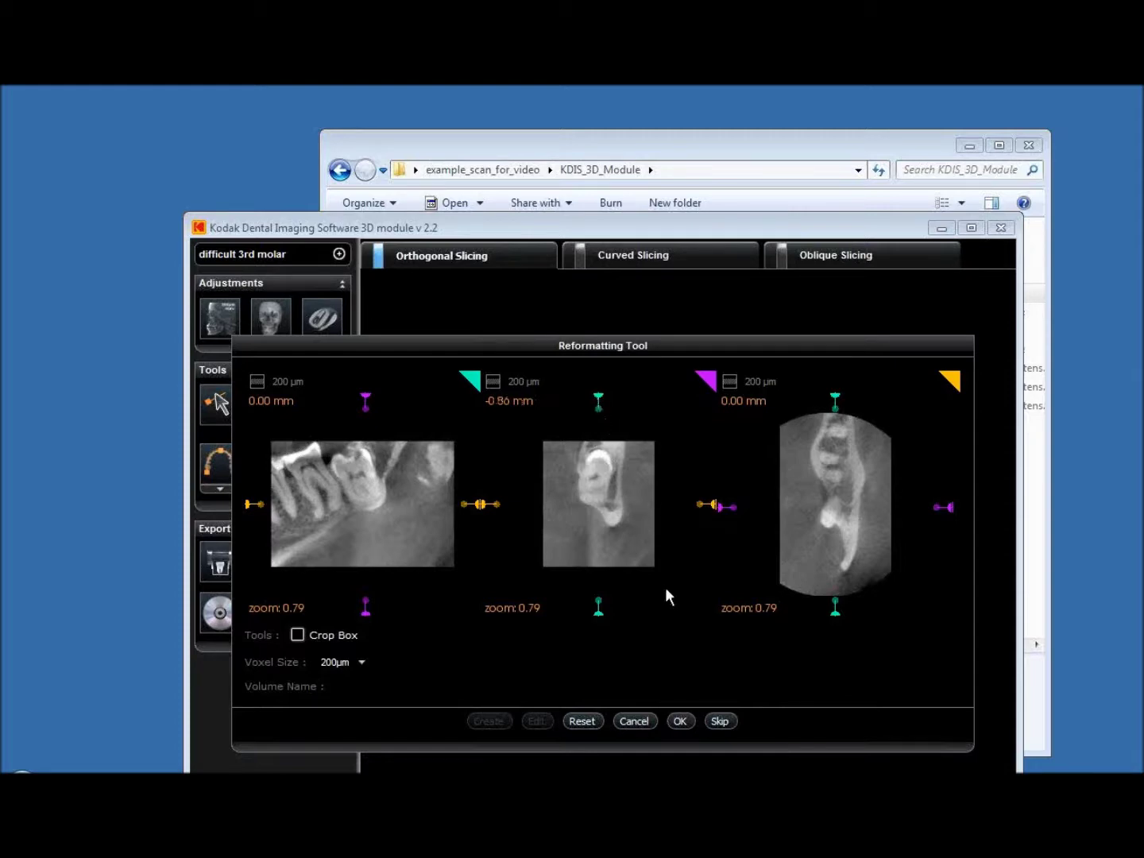
left_click(720, 723)
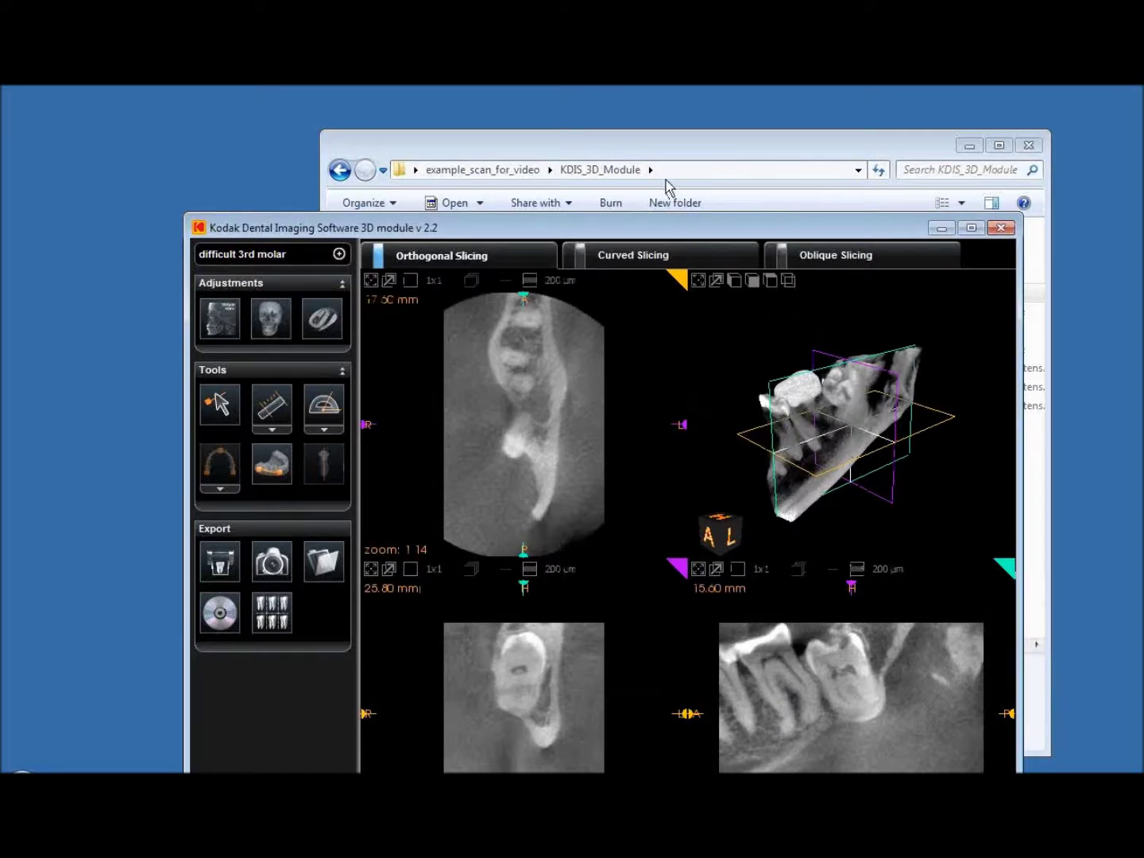
Move the viewer window and apply the Bone colour palette to the 3D render
left_click_drag(683, 232, 667, 128)
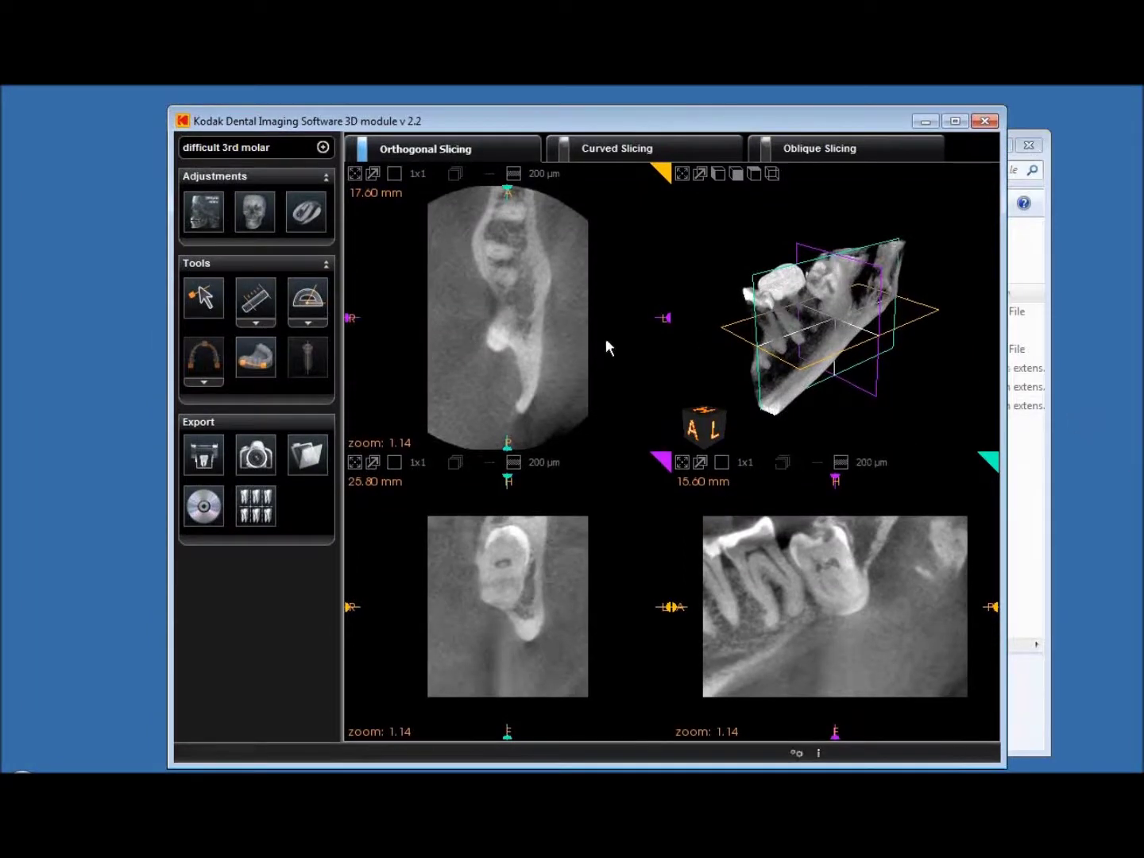
left_click(243, 231)
left_click(267, 336)
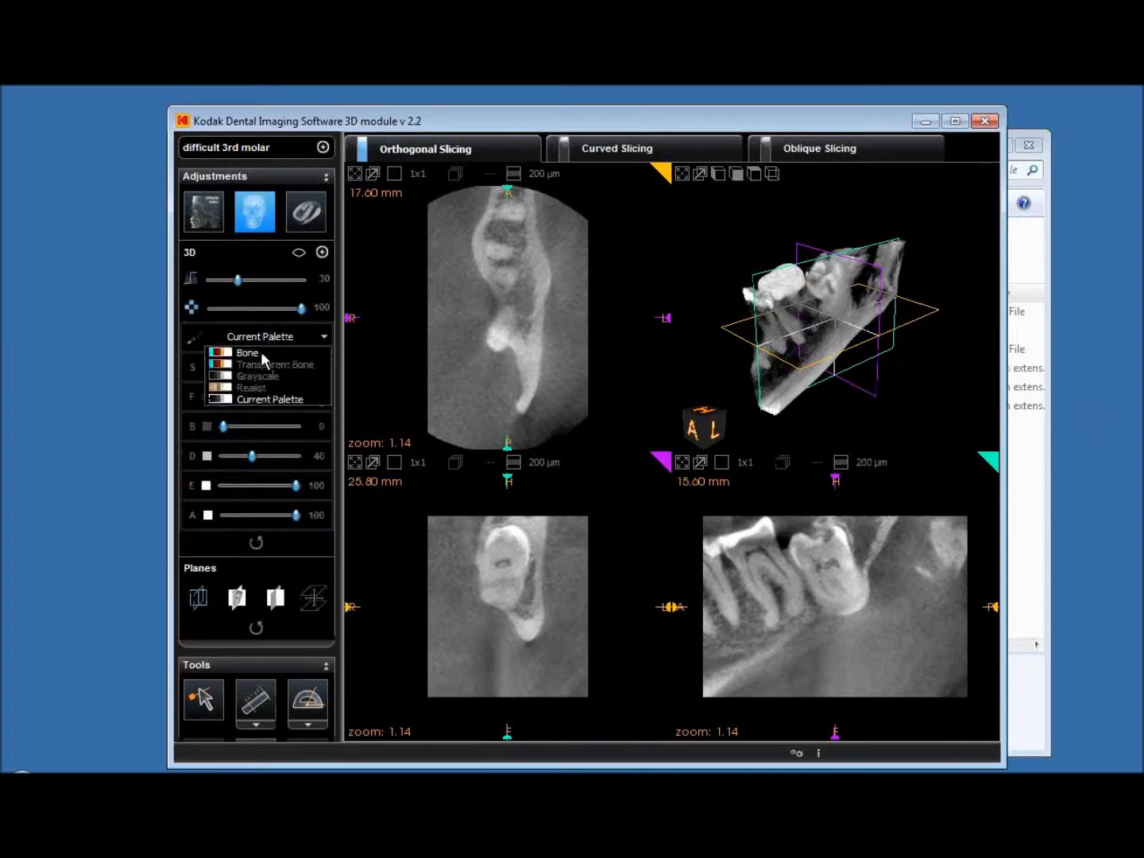
left_click(260, 354)
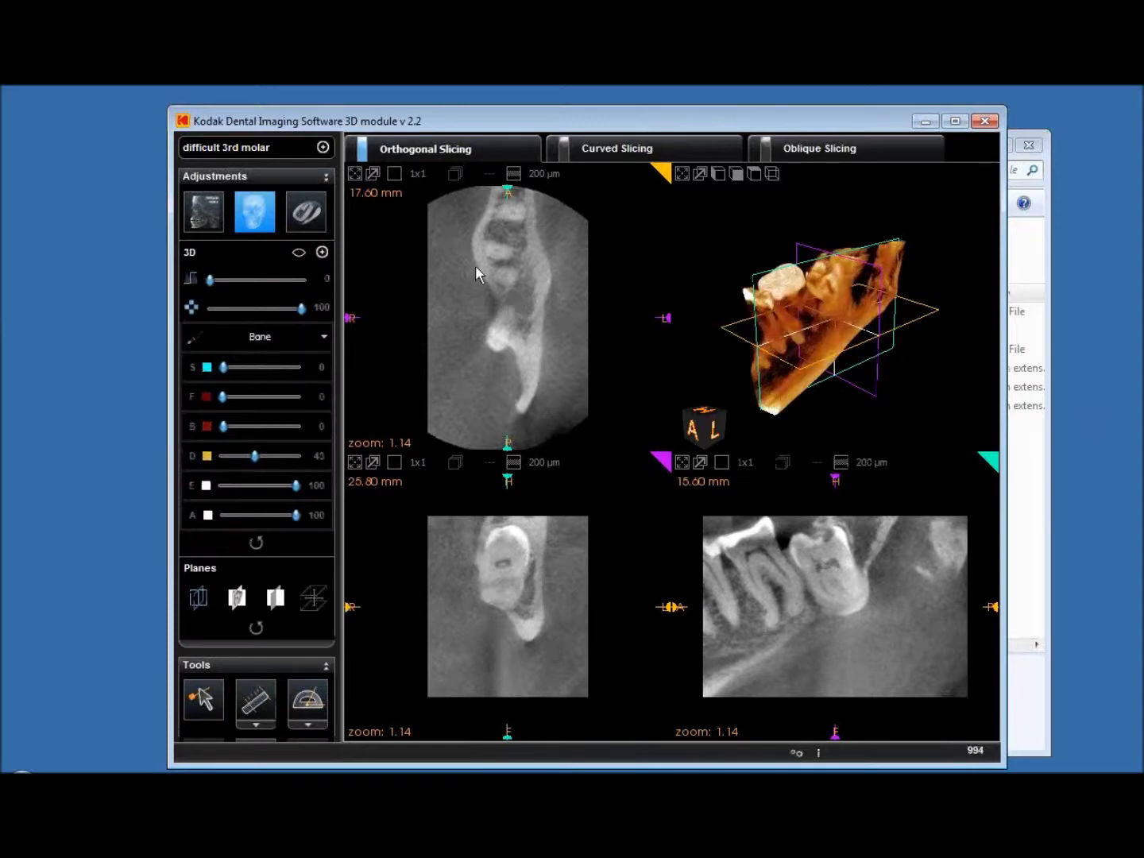
Snap the 3D render to a left-side view, rotate and zoom it, and maximize the window
left_click(714, 429)
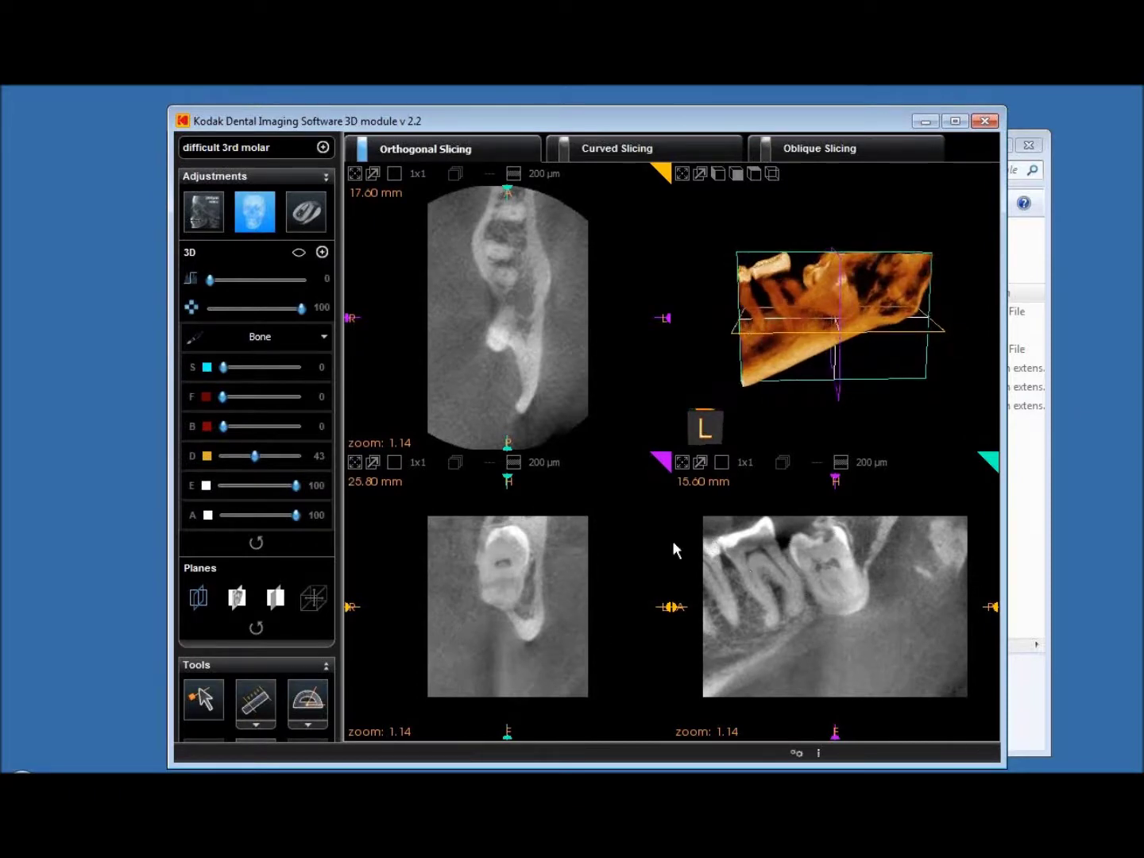
left_click_drag(735, 366, 808, 342)
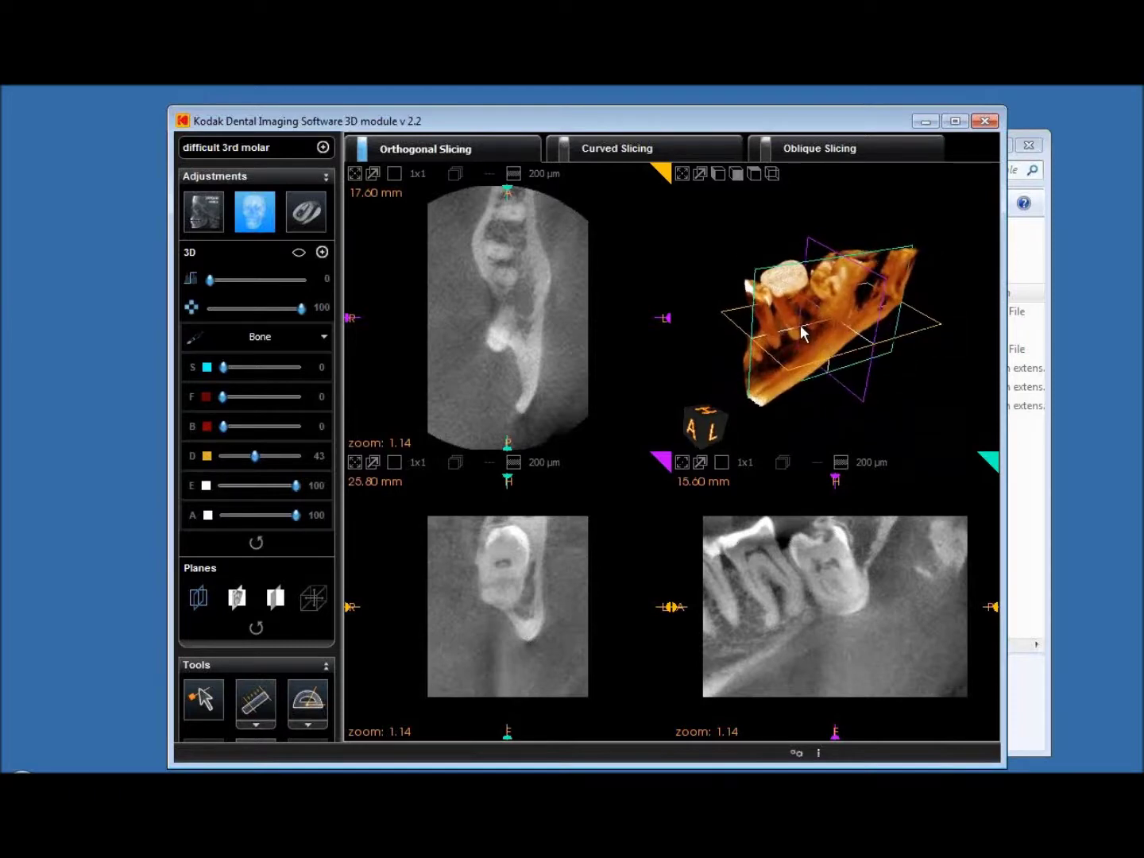
scroll(804, 333, "up", 3)
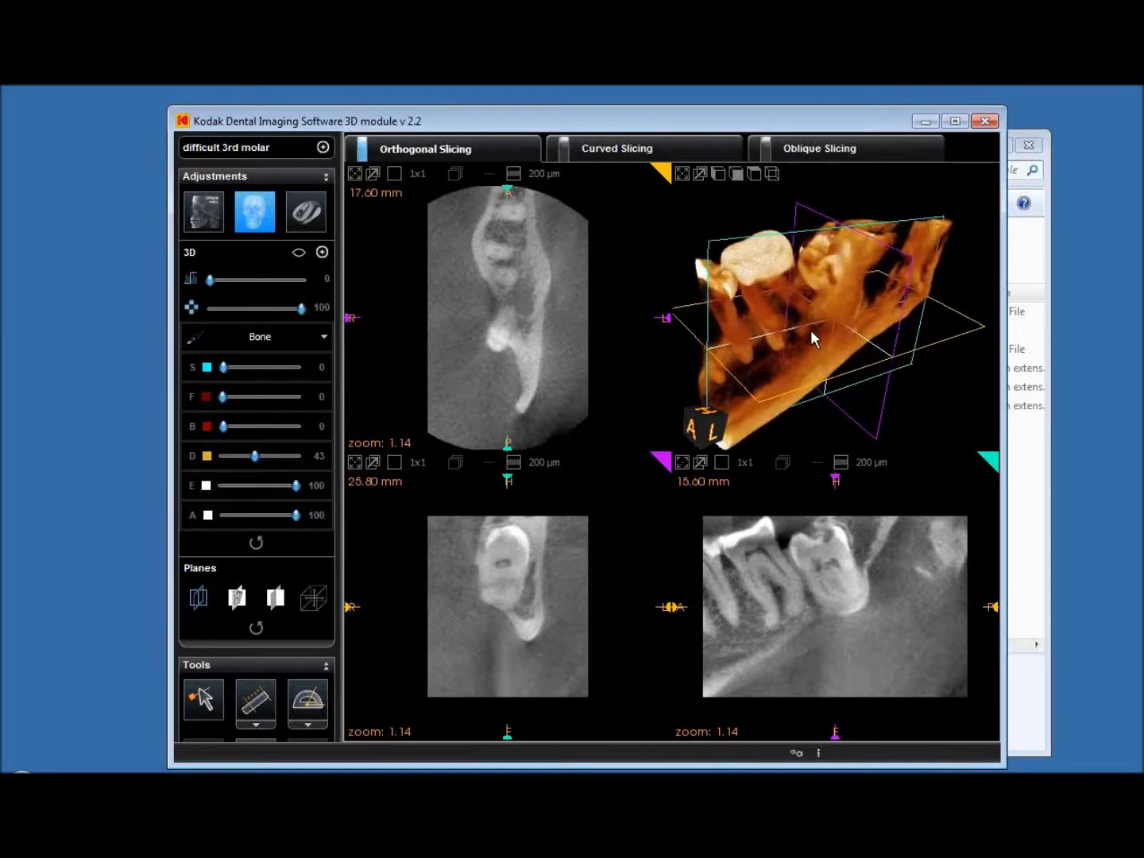
left_click(955, 120)
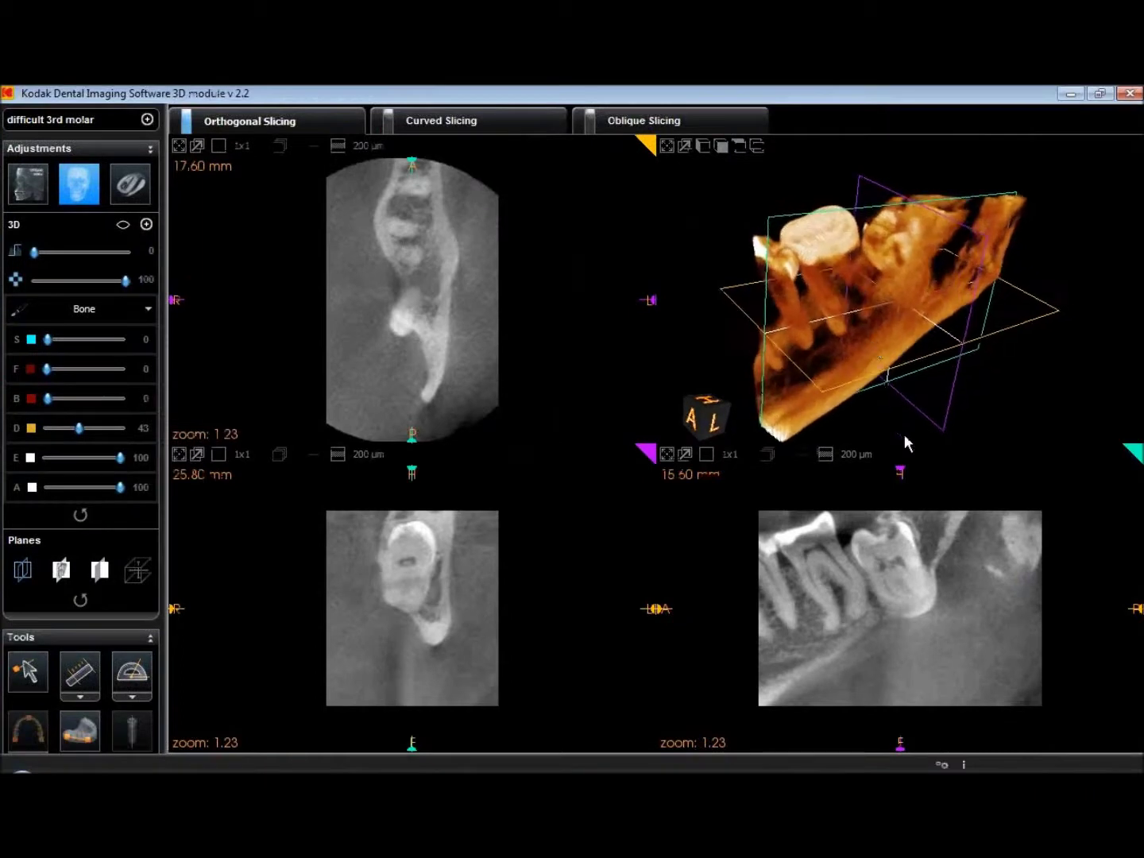
Rotate the 3D jaw laterally and sweep the cross-section slice through the jaw
mouse_move(927, 281)
left_mouse_down()
mouse_move(907, 326)
mouse_move(944, 261)
left_mouse_up()
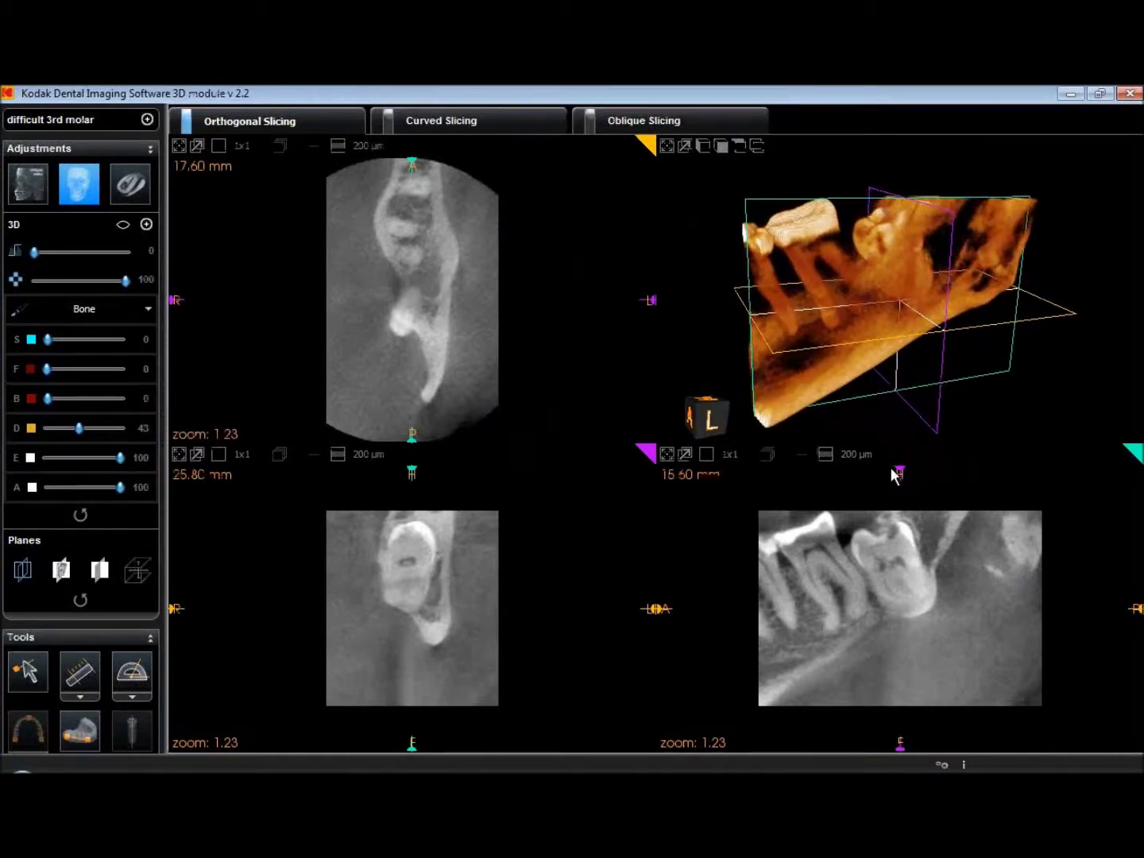
mouse_move(898, 472)
left_mouse_down()
mouse_move(852, 472)
mouse_move(897, 472)
left_mouse_up()
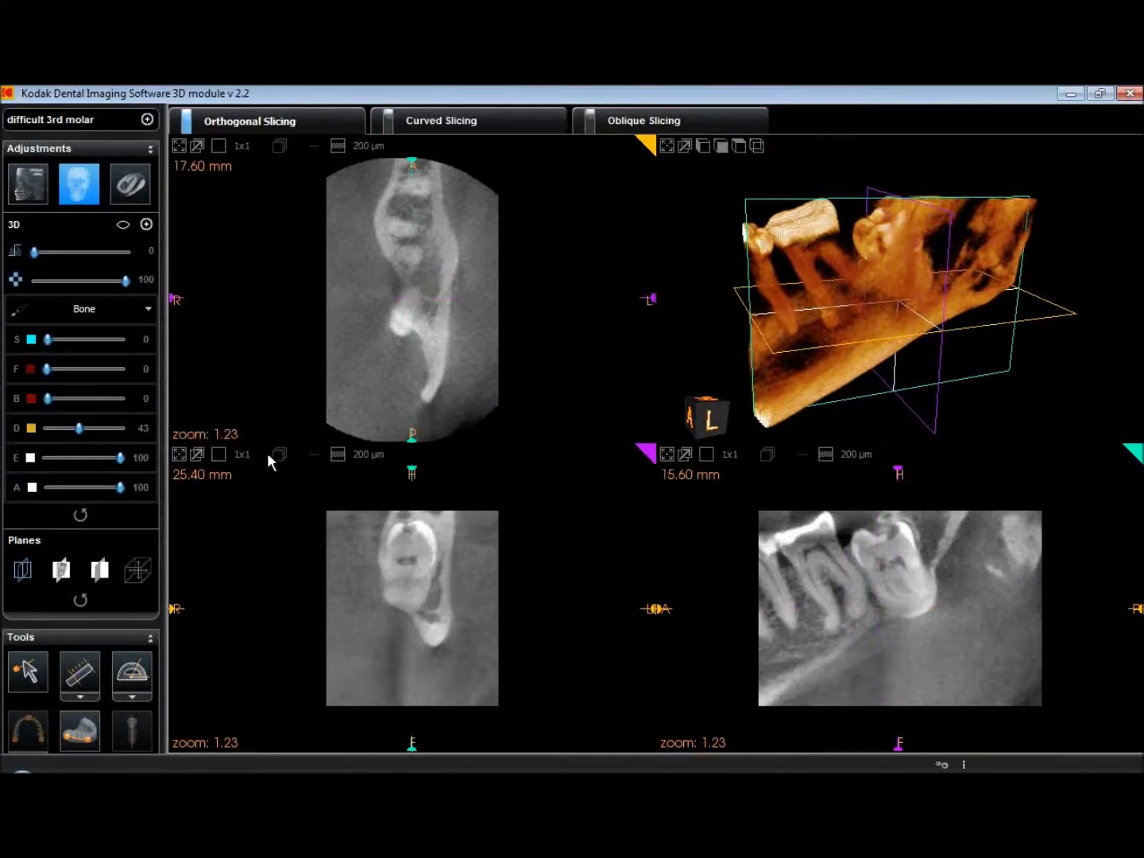
mouse_move(897, 472)
left_mouse_down()
mouse_move(790, 467)
mouse_move(982, 458)
mouse_move(785, 470)
mouse_move(906, 473)
mouse_move(826, 473)
left_mouse_up()
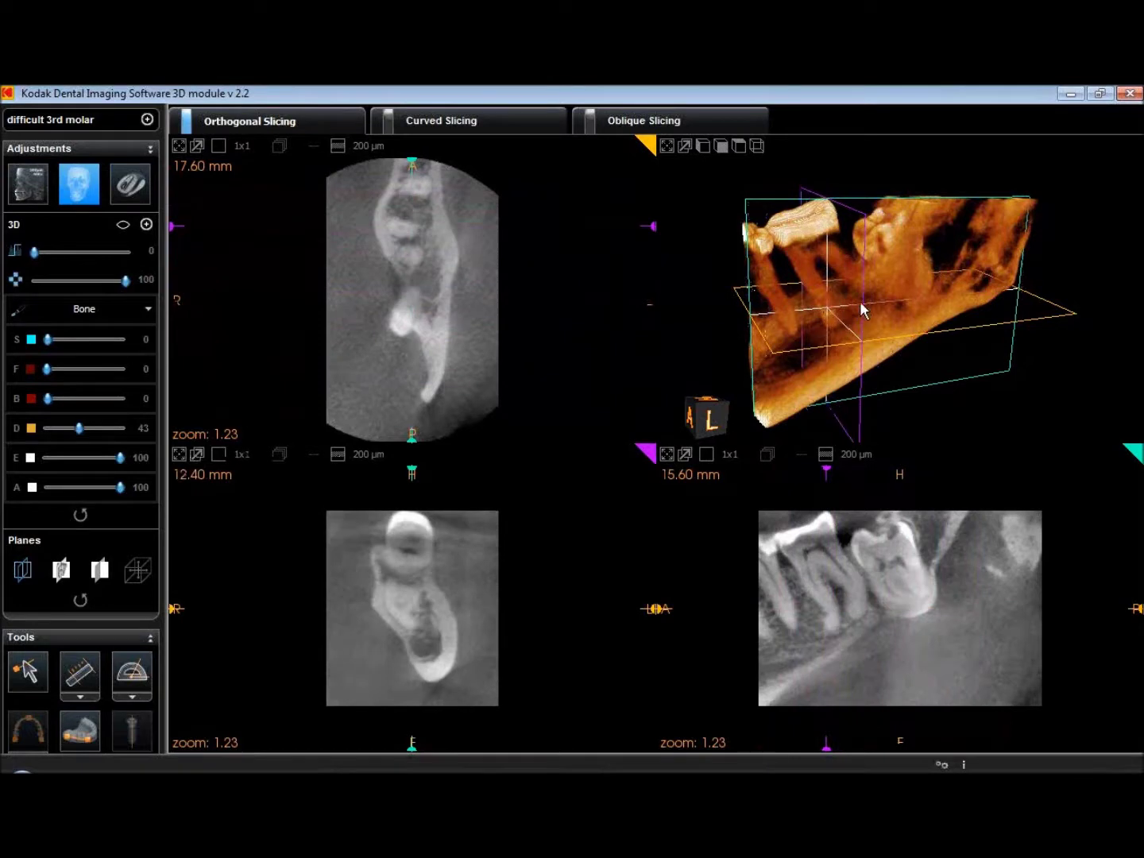
left_click_drag(861, 310, 813, 282)
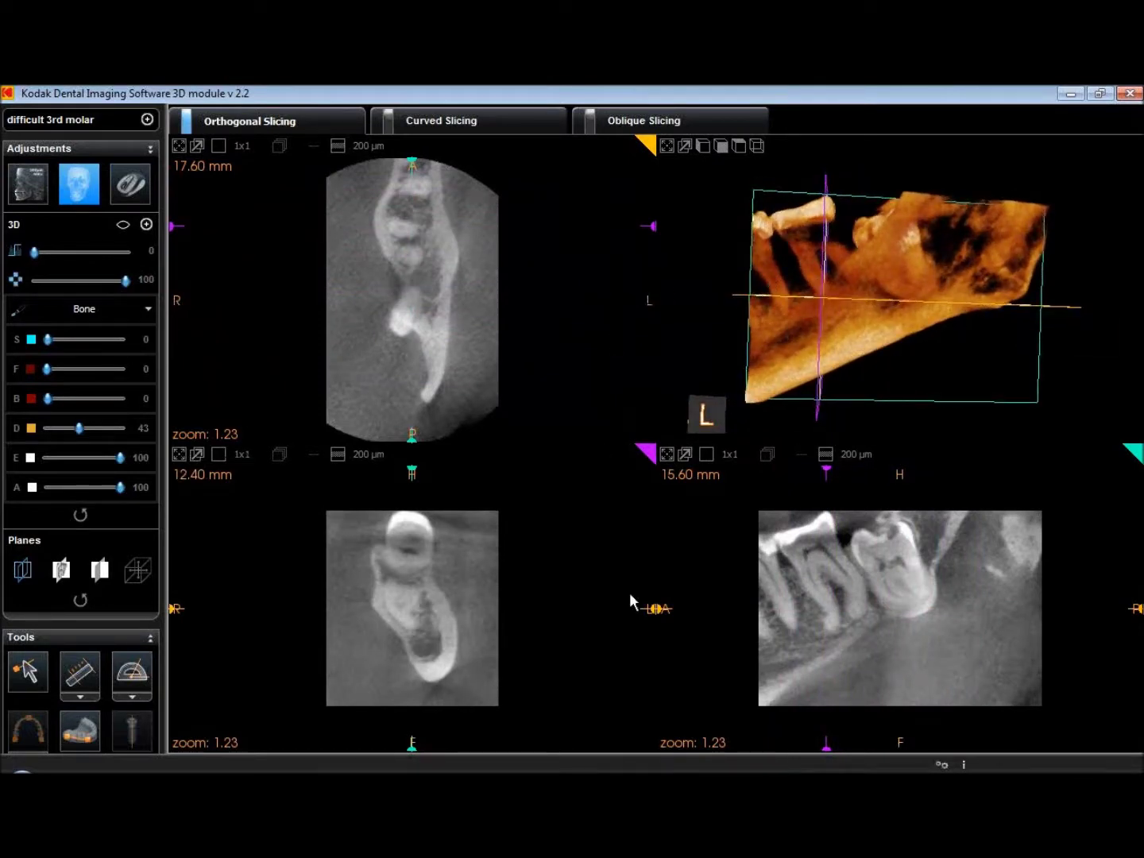
Move the axial slice to 25.00 mm, sweep the sagittal slice, then switch to Curved Slicing
left_click_drag(654, 609, 655, 544)
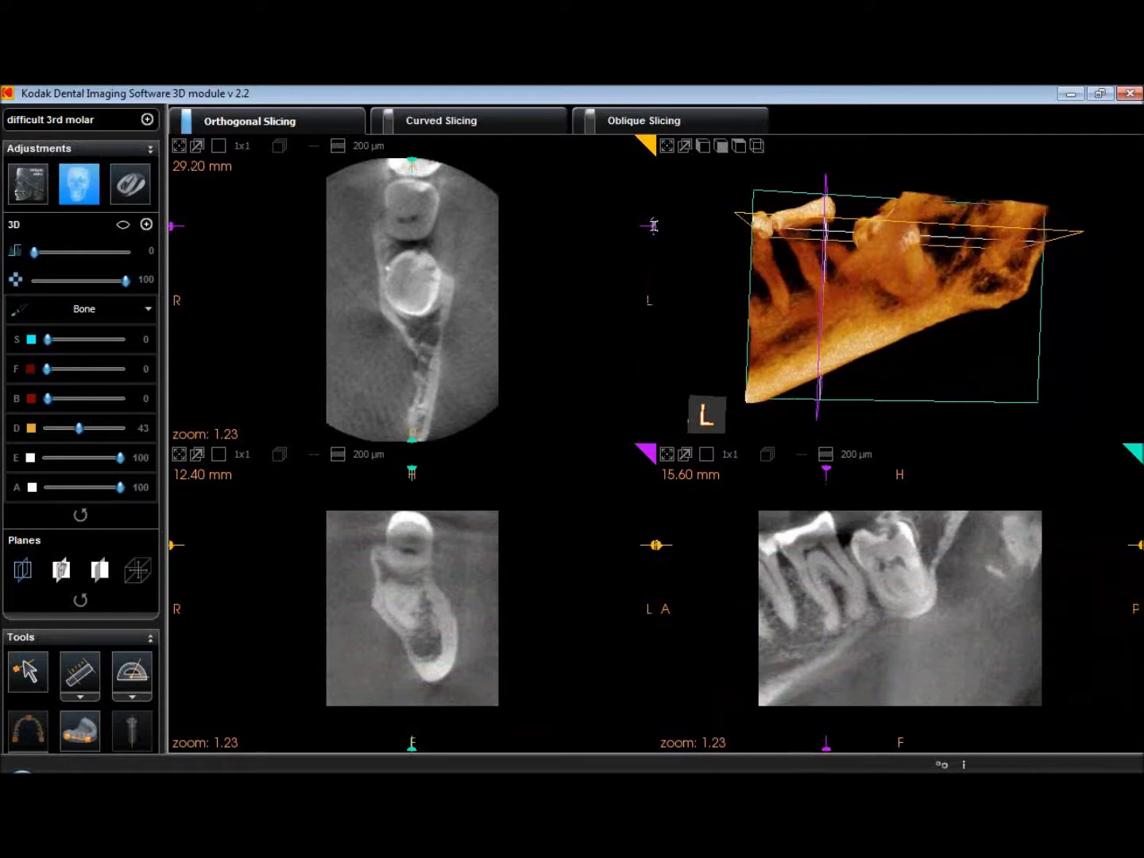
mouse_move(656, 548)
left_mouse_down()
mouse_move(679, 681)
mouse_move(658, 579)
mouse_move(673, 620)
mouse_move(656, 590)
left_mouse_up()
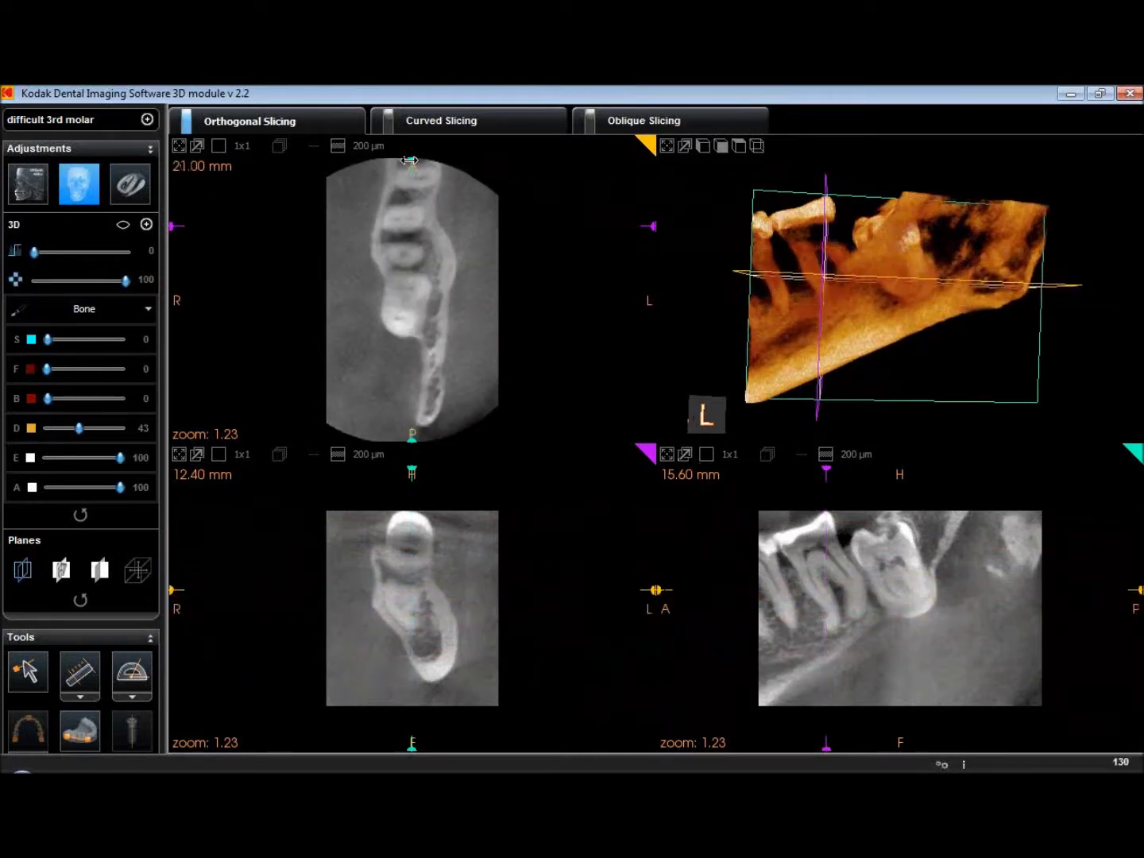
mouse_move(410, 159)
left_mouse_down()
mouse_move(376, 156)
mouse_move(399, 156)
left_mouse_up()
mouse_move(867, 302)
left_mouse_down()
mouse_move(933, 286)
mouse_move(925, 298)
mouse_move(992, 346)
mouse_move(1025, 333)
mouse_move(866, 357)
left_mouse_up()
scroll(753, 310, "down", 3)
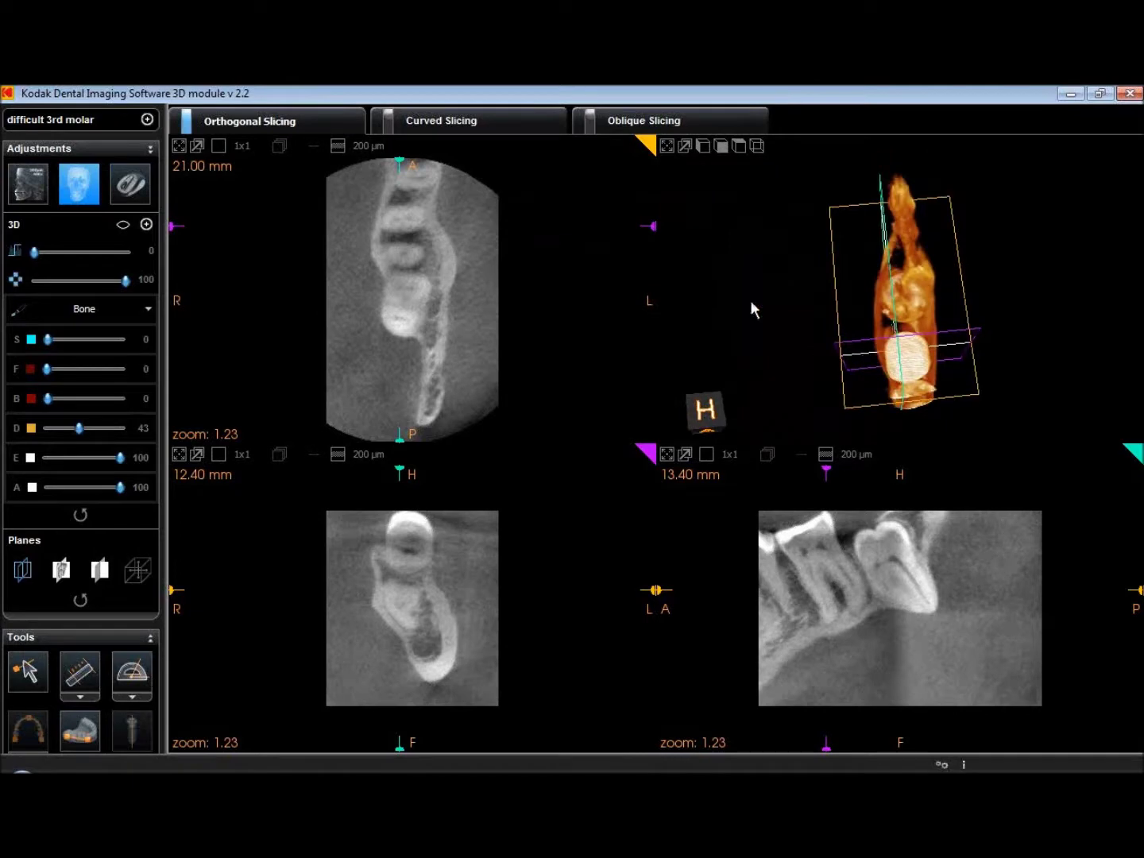
mouse_move(402, 160)
left_mouse_down()
mouse_move(344, 156)
mouse_move(487, 155)
mouse_move(368, 159)
mouse_move(432, 156)
left_mouse_up()
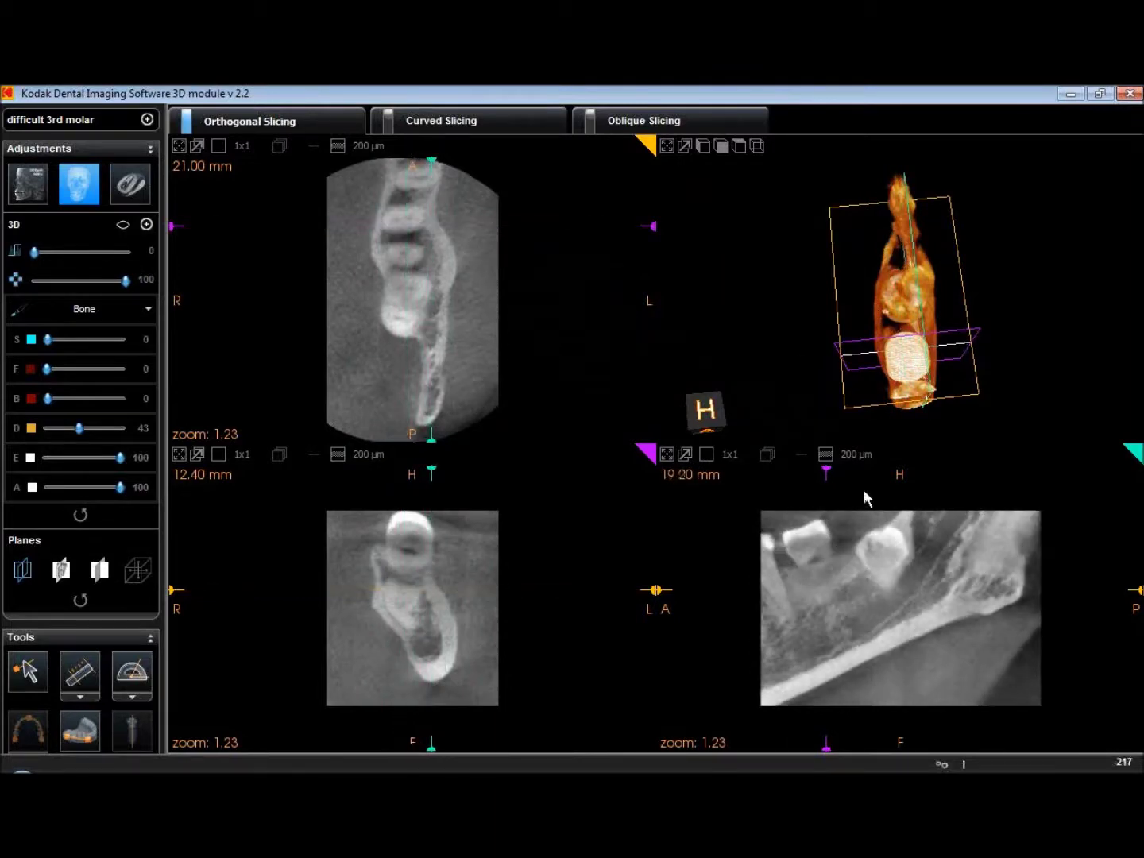
left_click(455, 120)
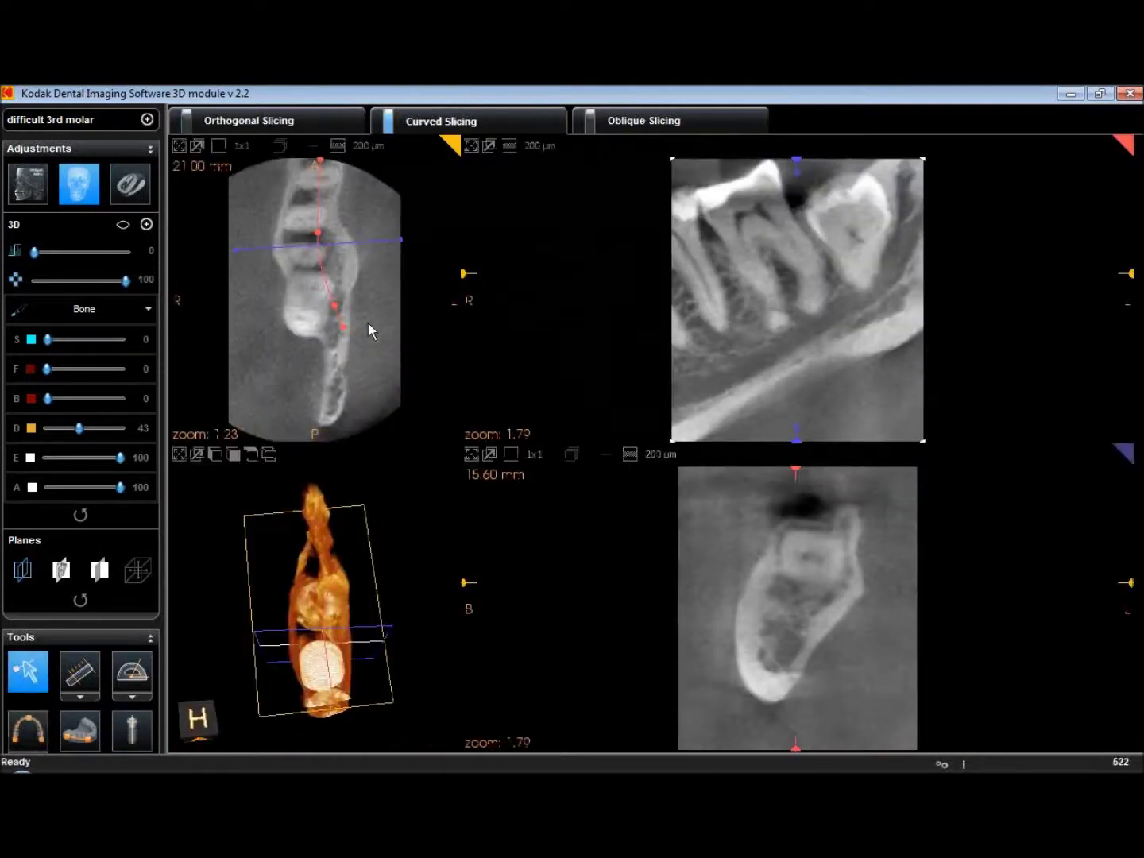
Hide the 3D adjustment settings and rotate the 3D render to a side view
left_click(85, 190)
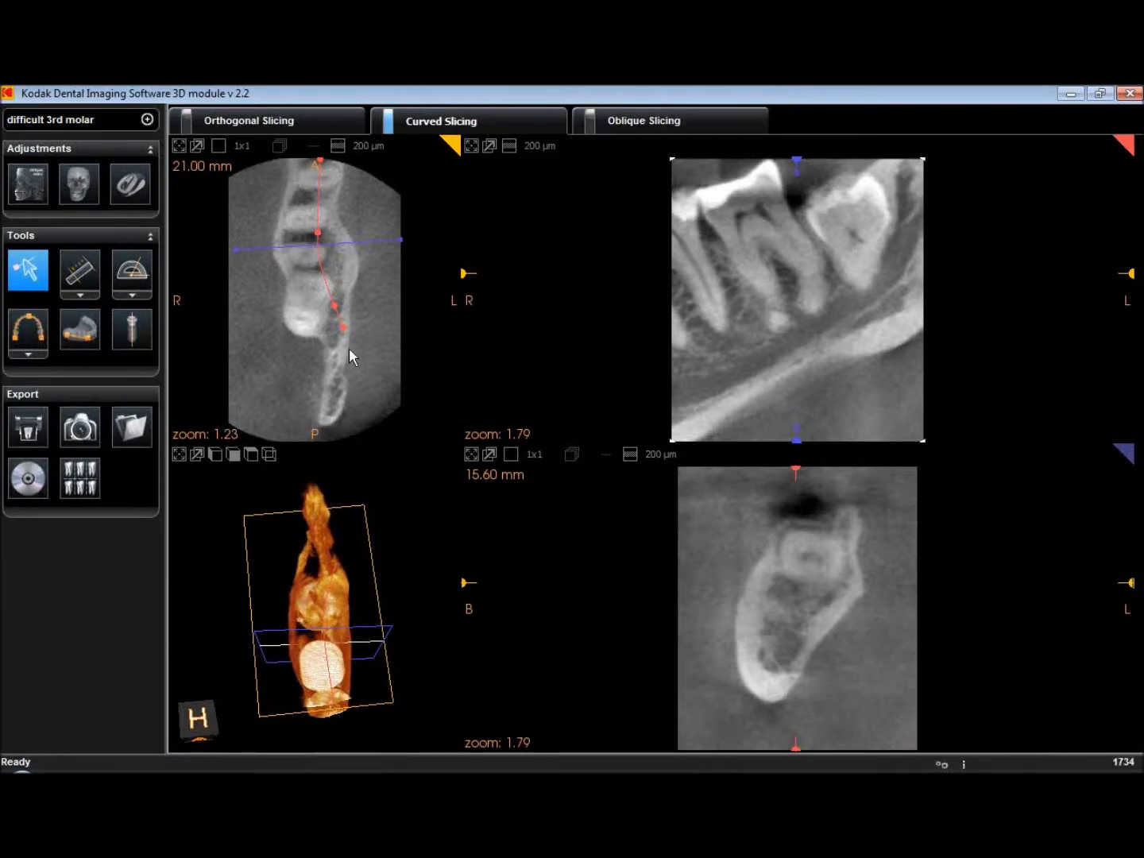
left_click(343, 326)
left_click_drag(321, 642, 454, 525)
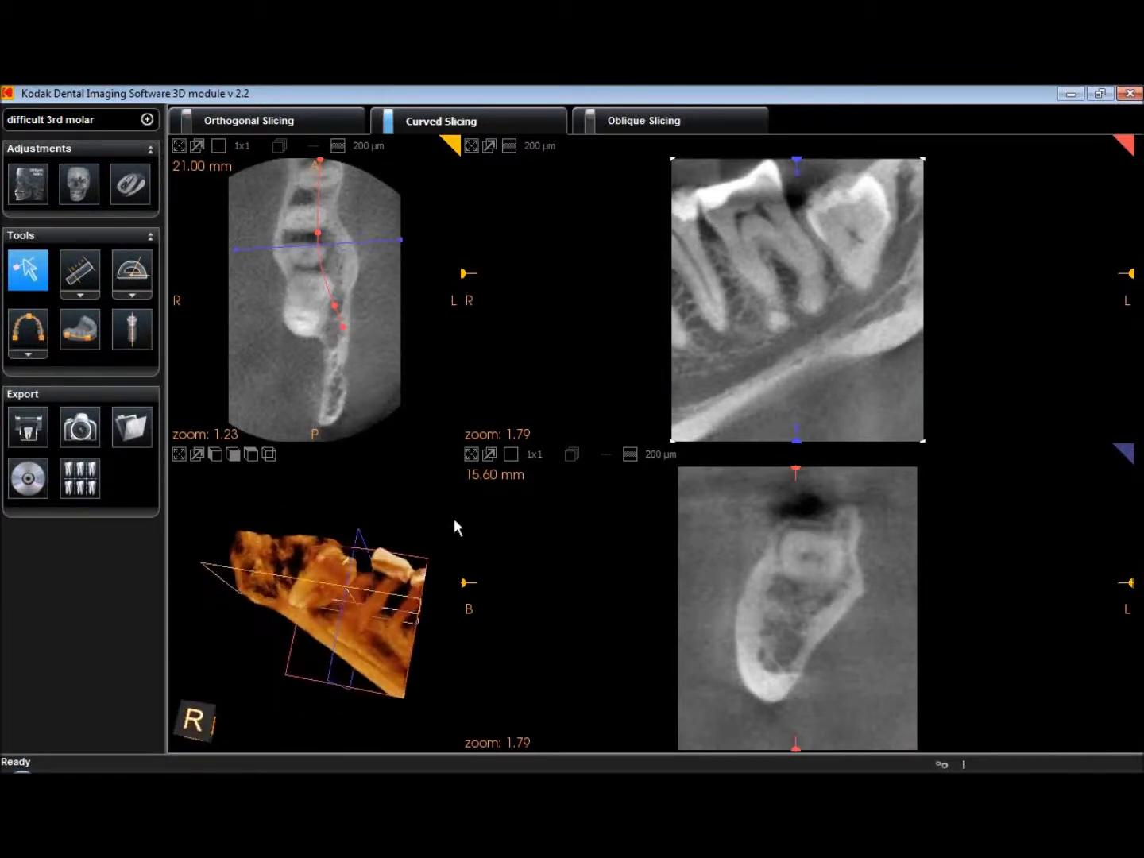
Delete the current arch and trace a new three-point arch on the axial slice
left_click(36, 327)
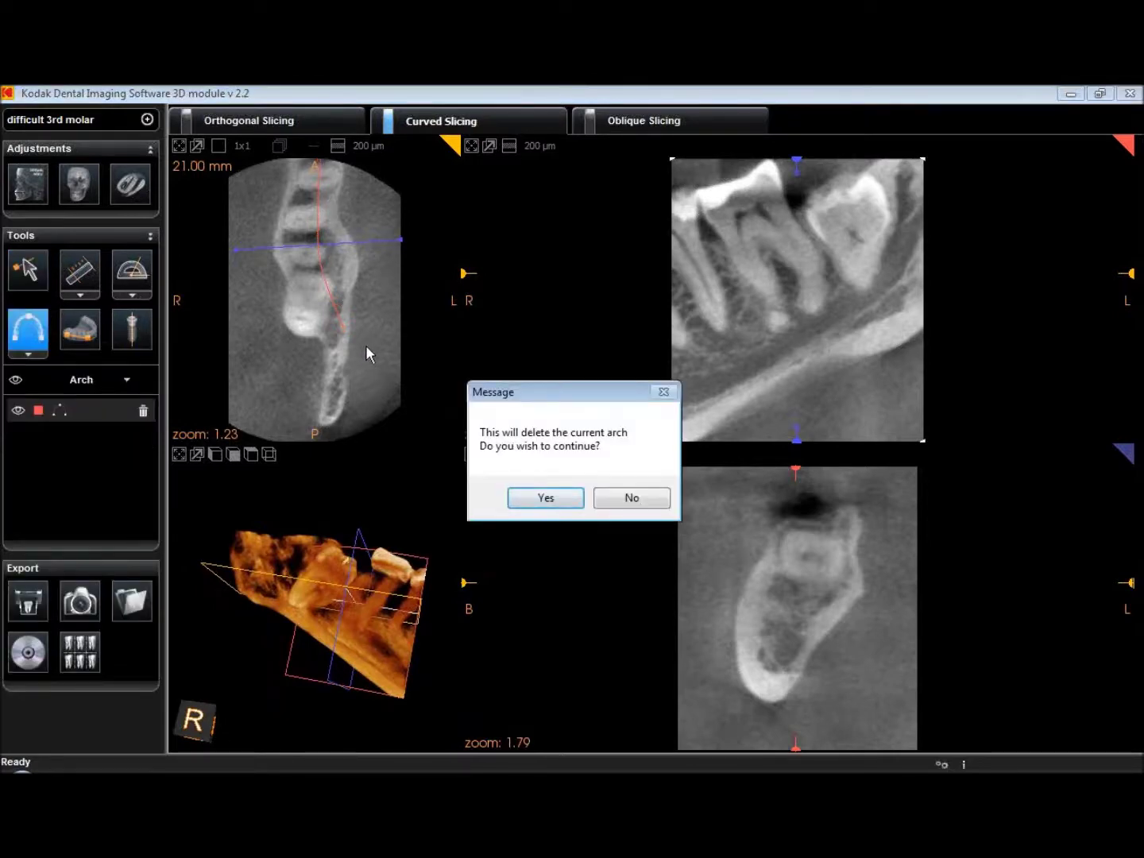
left_click(544, 496)
left_click(319, 172)
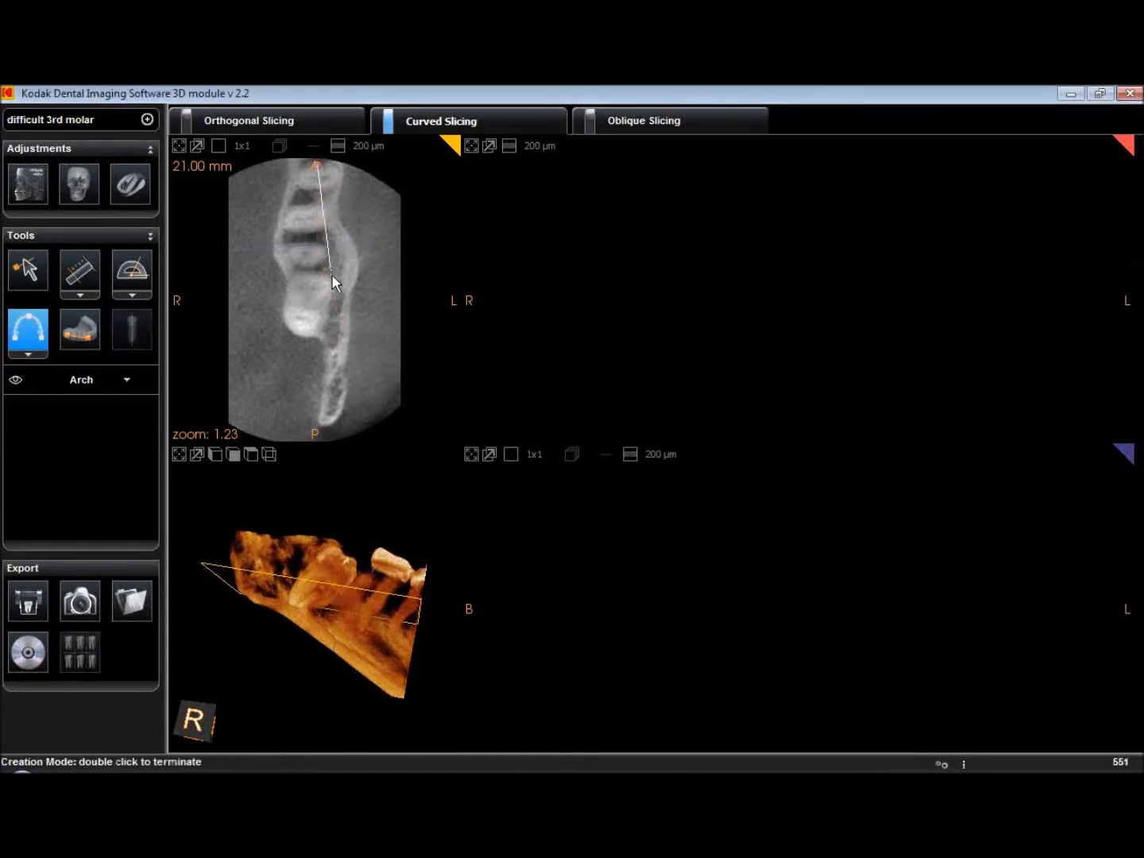
left_click(330, 373)
double_click(324, 433)
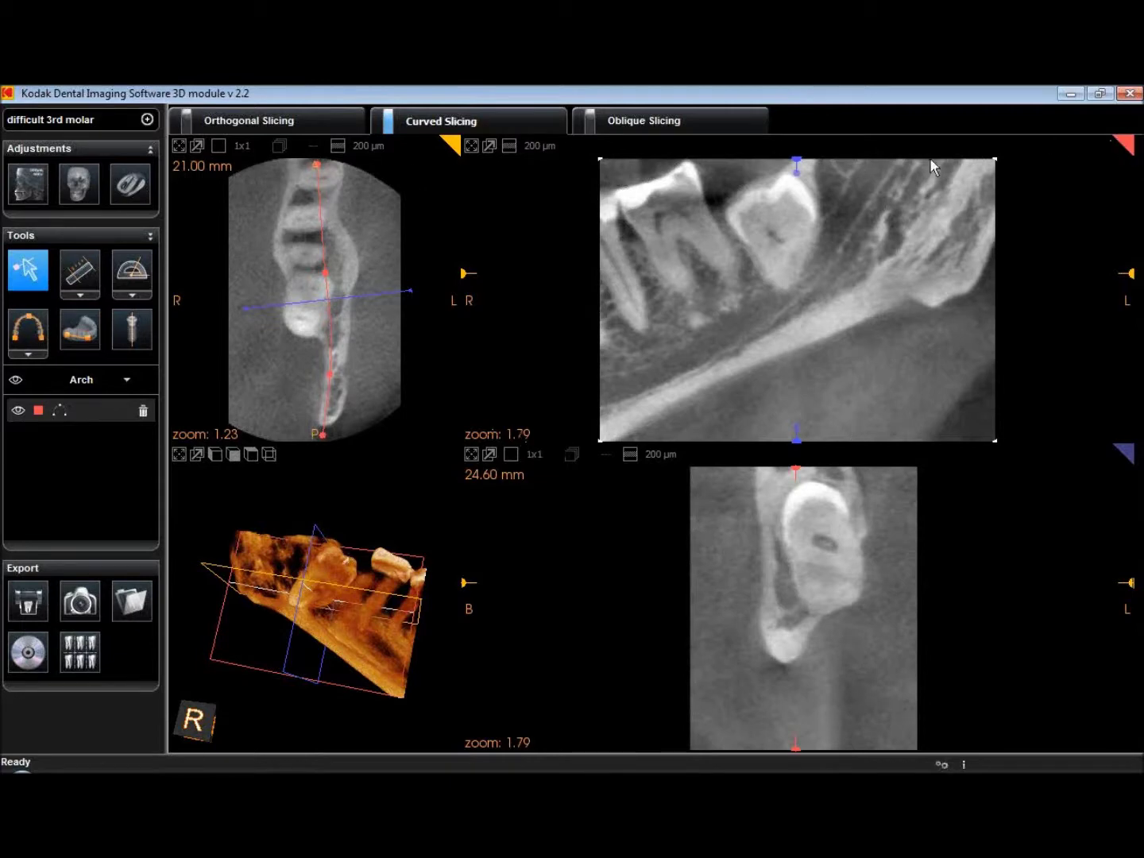
Slide the cross-section along the new arch and settle it at 22.00 mm over the molar
left_click_drag(800, 159, 704, 152)
left_click_drag(262, 588, 238, 583)
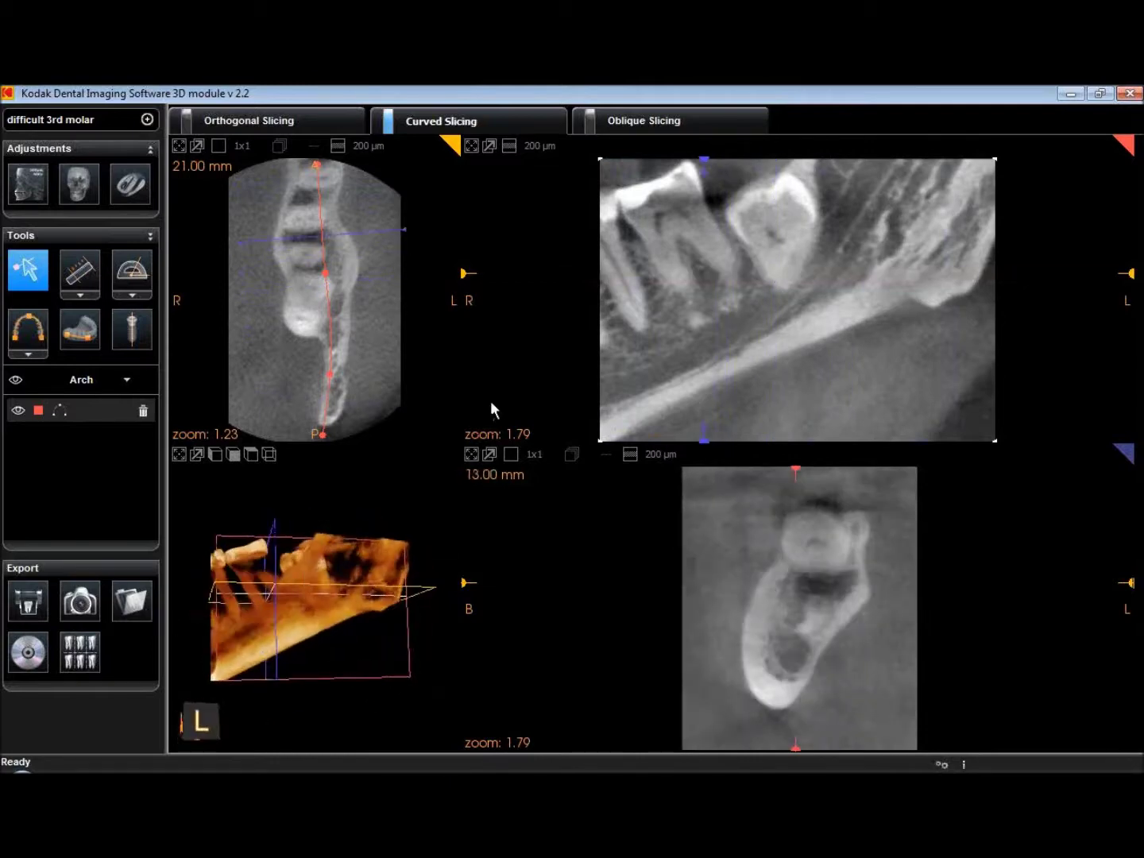
left_click_drag(713, 162, 776, 154)
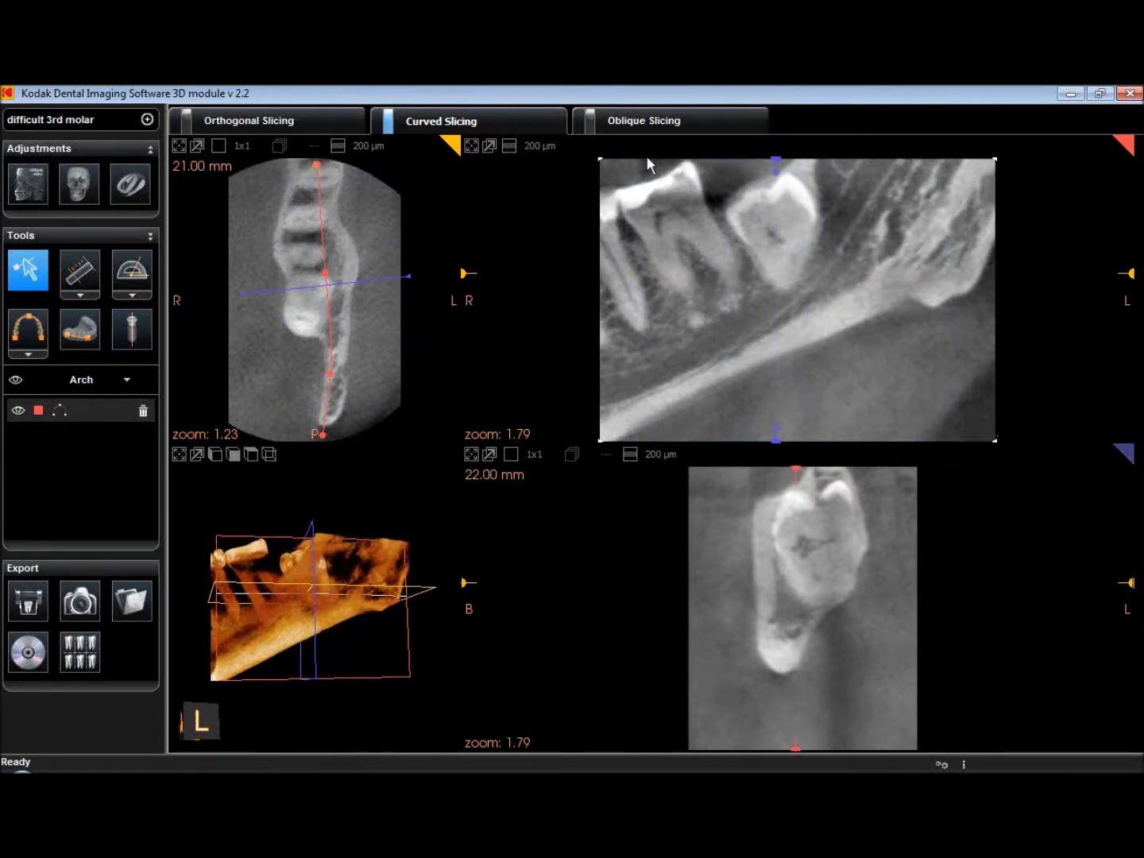
Set the curved panoramic slice thickness to 10.2 mm
left_click(532, 150)
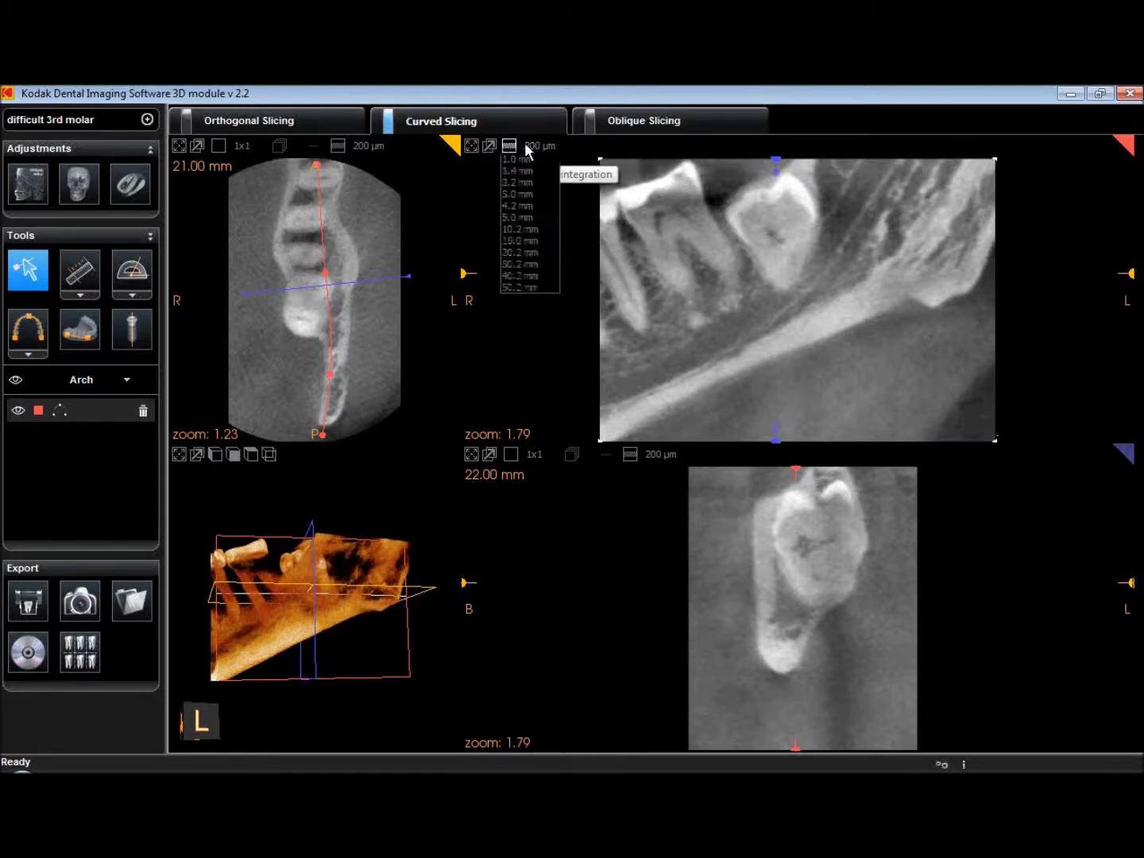
left_click(529, 157)
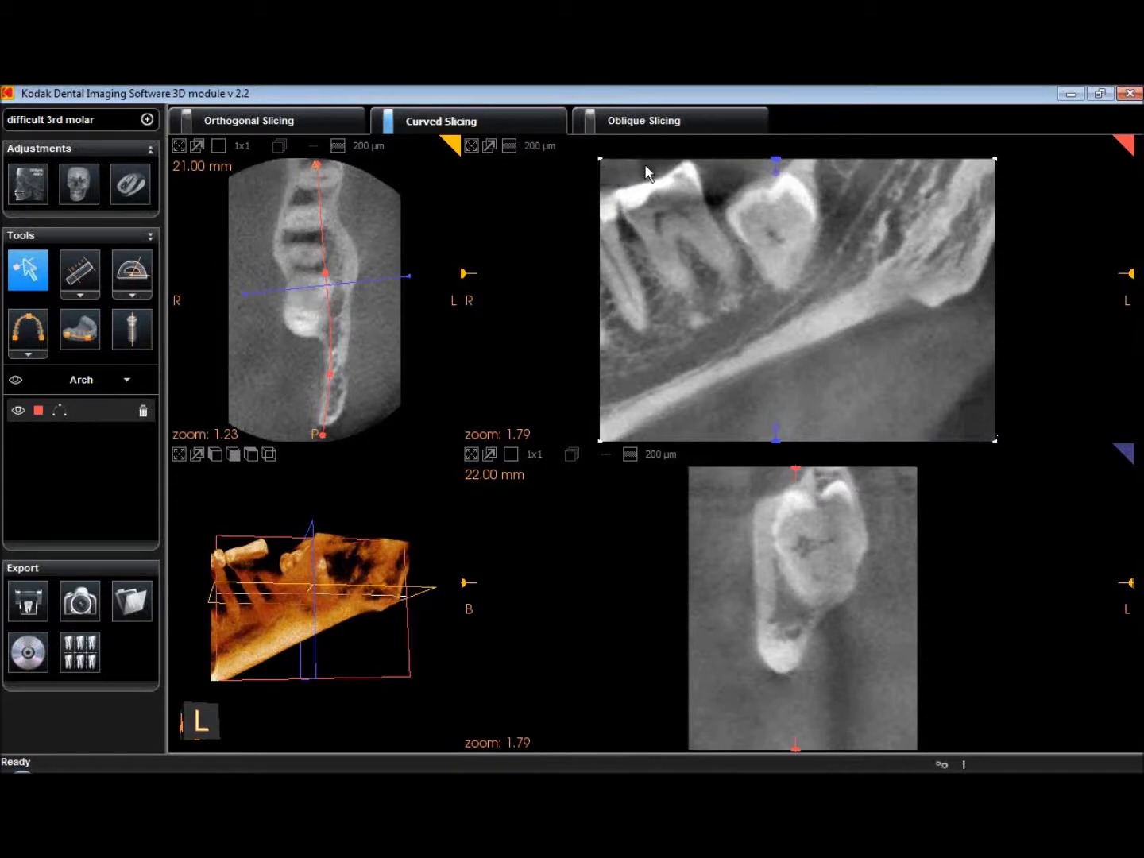
mouse_move(775, 162)
left_mouse_down()
mouse_move(682, 161)
mouse_move(780, 160)
left_mouse_up()
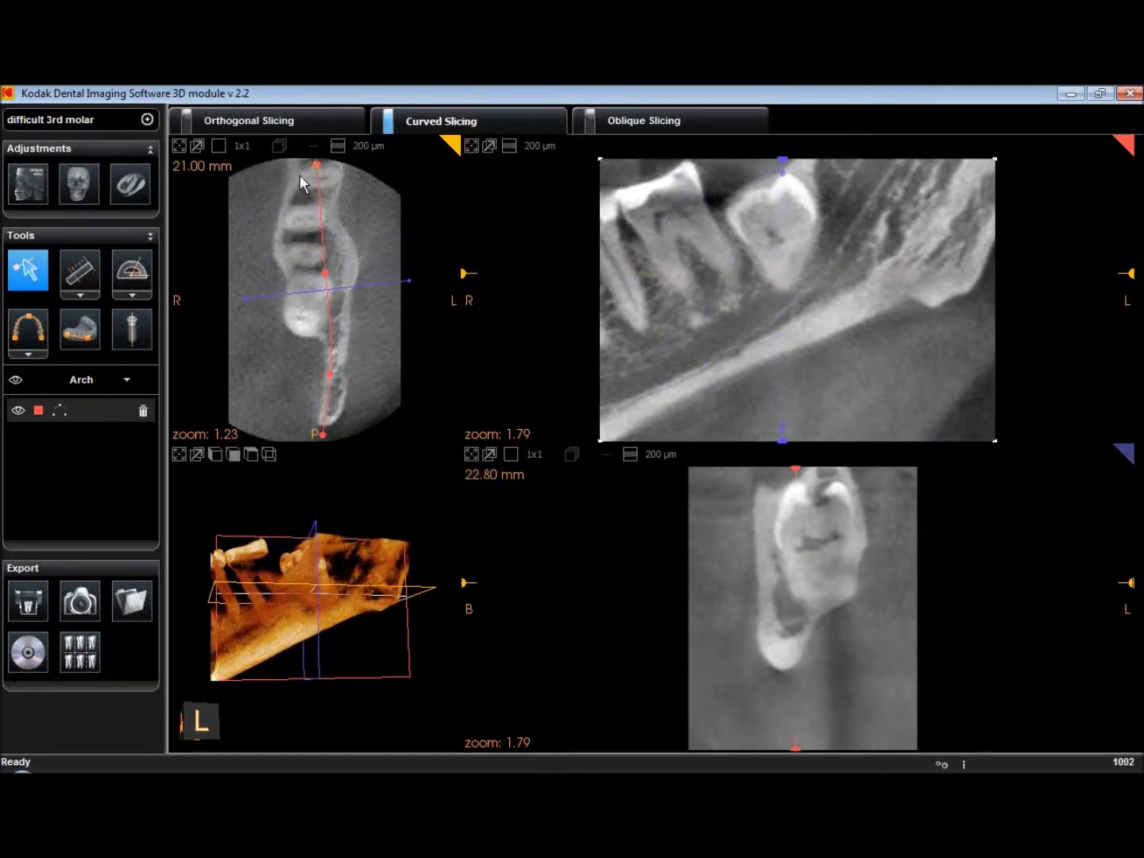
left_click(526, 150)
left_click(549, 250)
left_click(524, 151)
left_click(520, 255)
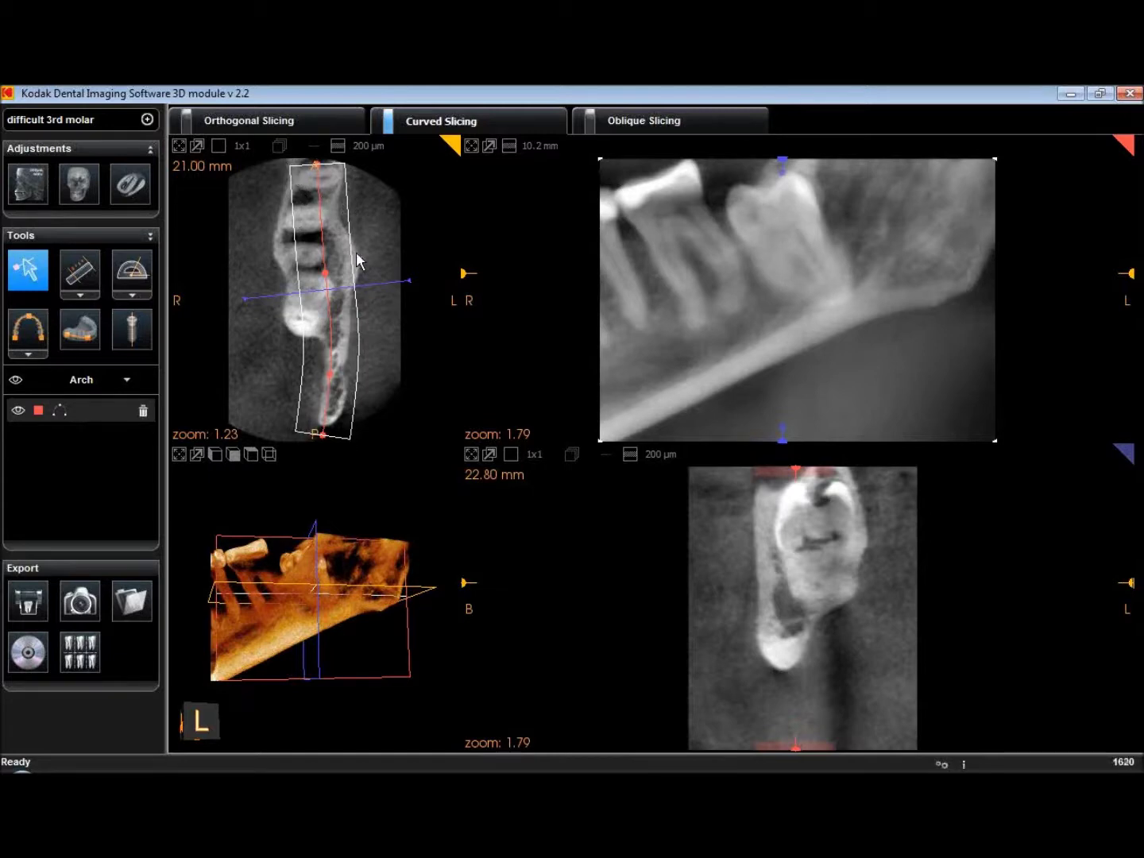
Move and tilt the cross-section line across the molar, ending at 24.20 mm
mouse_move(783, 162)
left_mouse_down()
mouse_move(682, 168)
mouse_move(797, 154)
mouse_move(778, 175)
mouse_move(738, 184)
mouse_move(728, 161)
mouse_move(824, 146)
mouse_move(721, 160)
mouse_move(752, 159)
left_mouse_up()
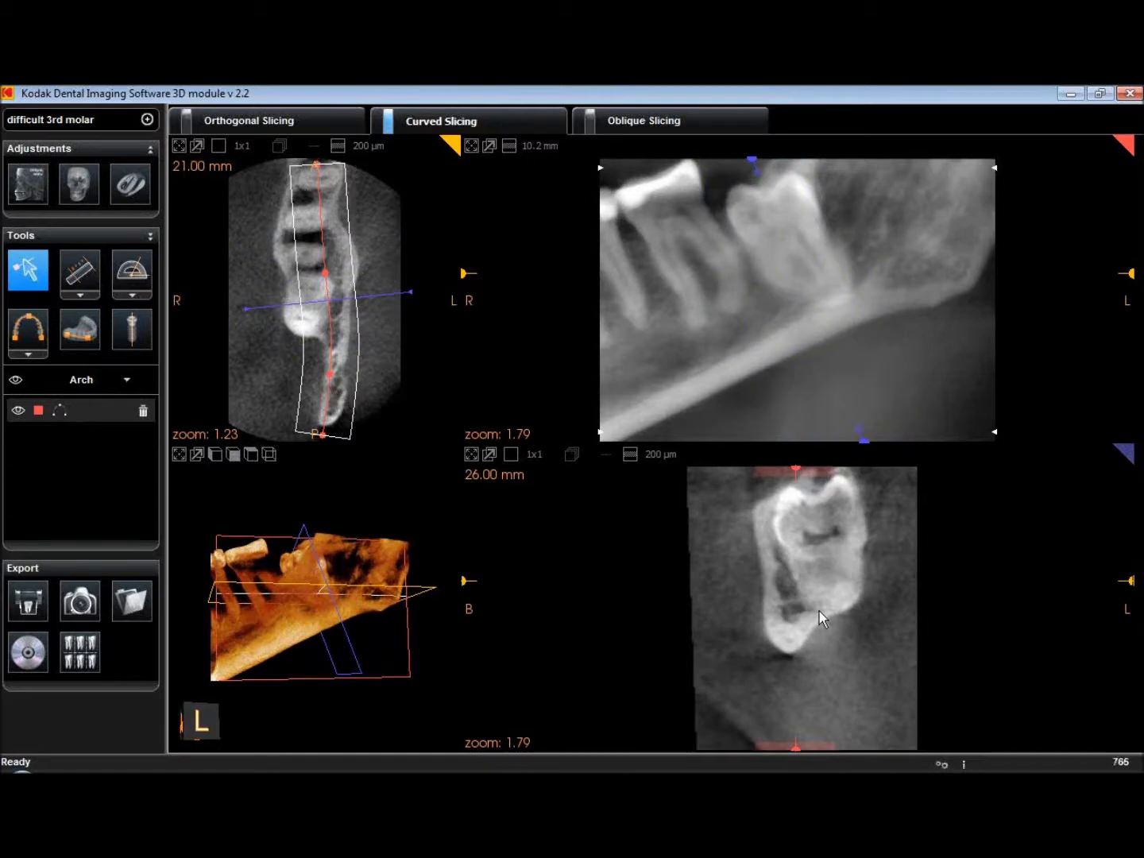
mouse_move(752, 159)
left_mouse_down()
mouse_move(667, 159)
mouse_move(730, 158)
mouse_move(769, 140)
mouse_move(756, 140)
left_mouse_up()
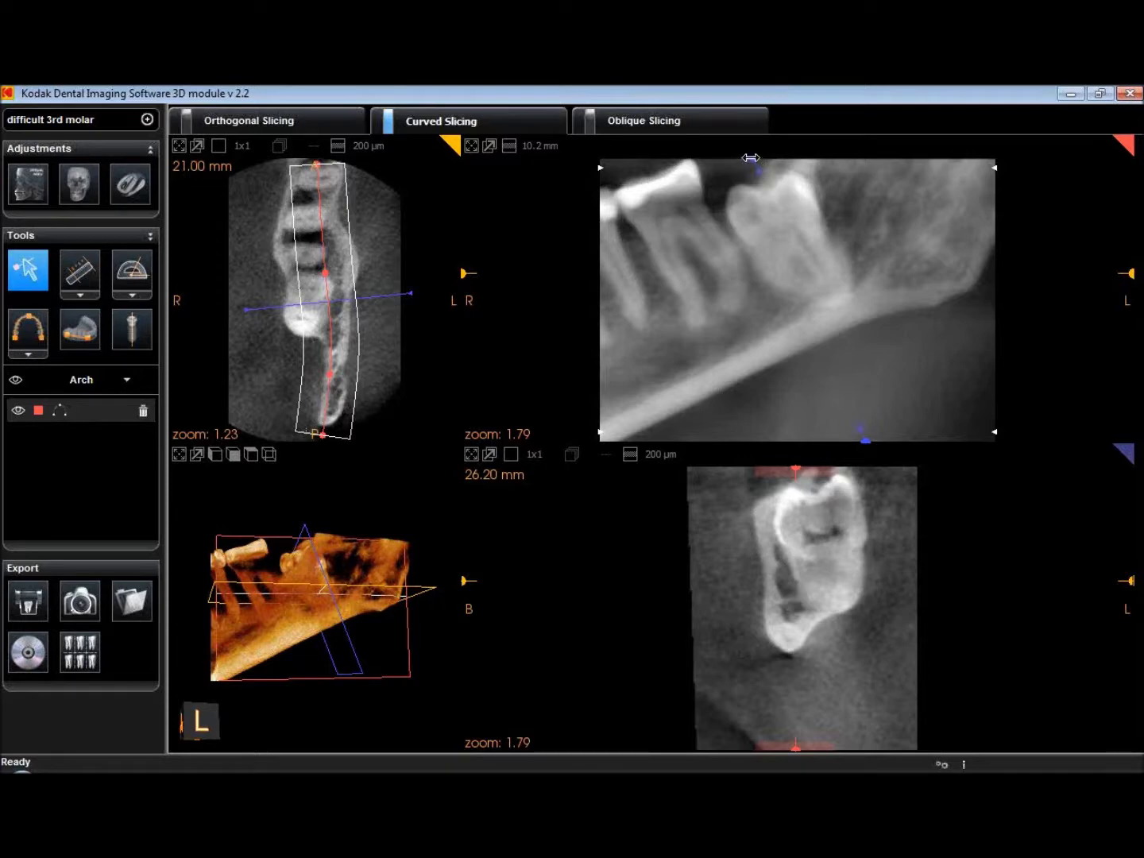
left_click_drag(750, 158, 729, 158)
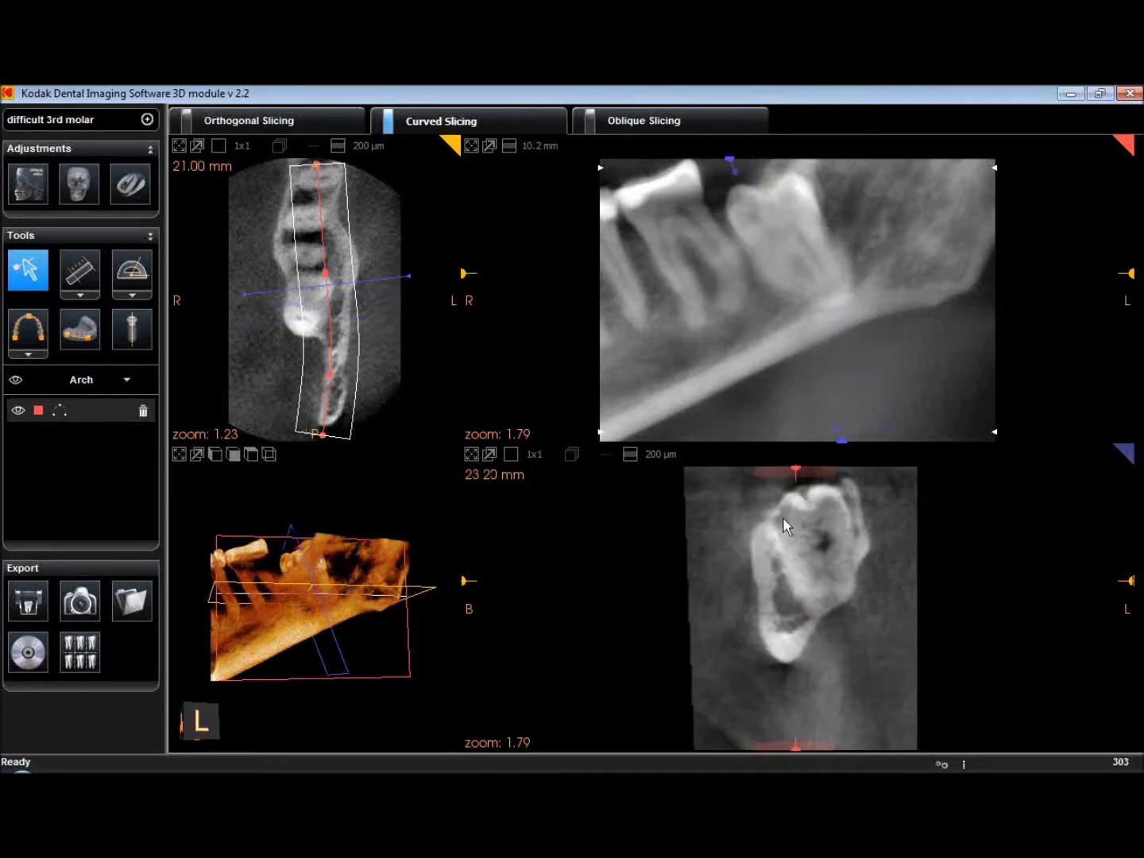
mouse_move(729, 158)
left_mouse_down()
mouse_move(752, 158)
mouse_move(737, 159)
left_mouse_up()
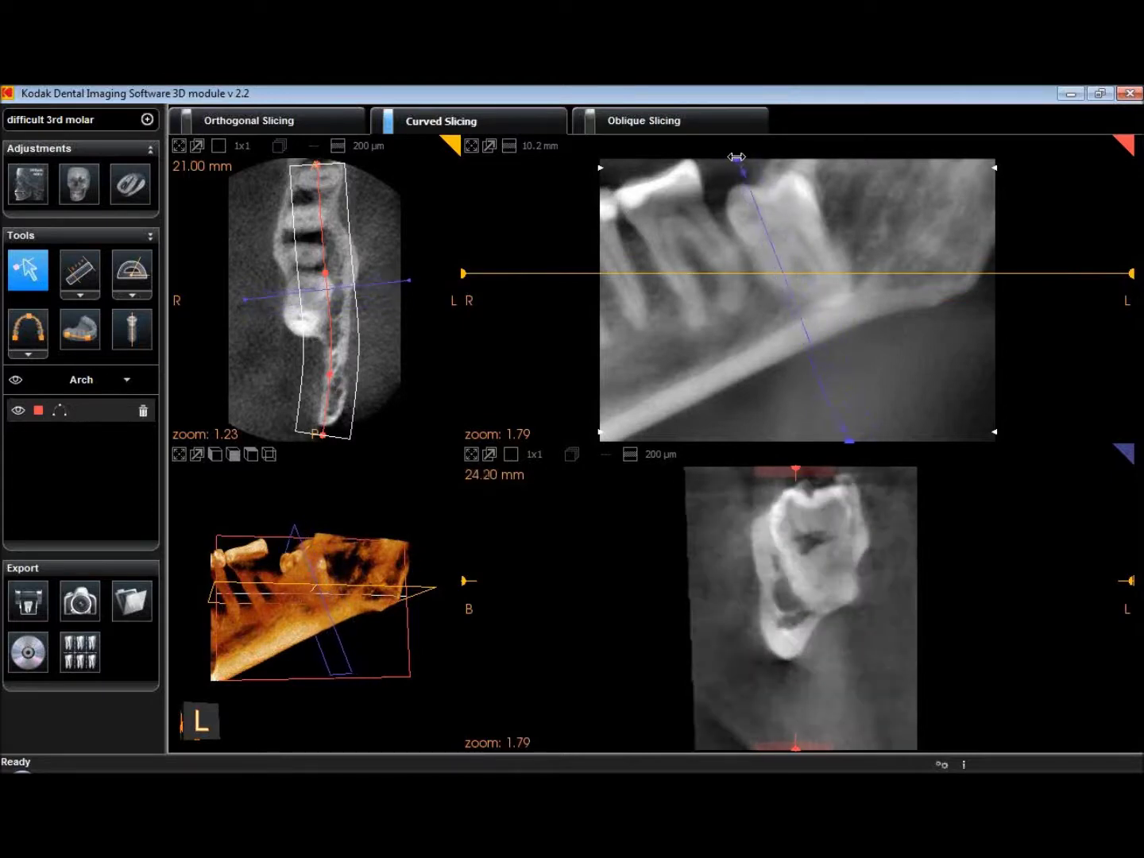
Discard the current arch and trace a new four-point arch along the jaw
left_click(28, 330)
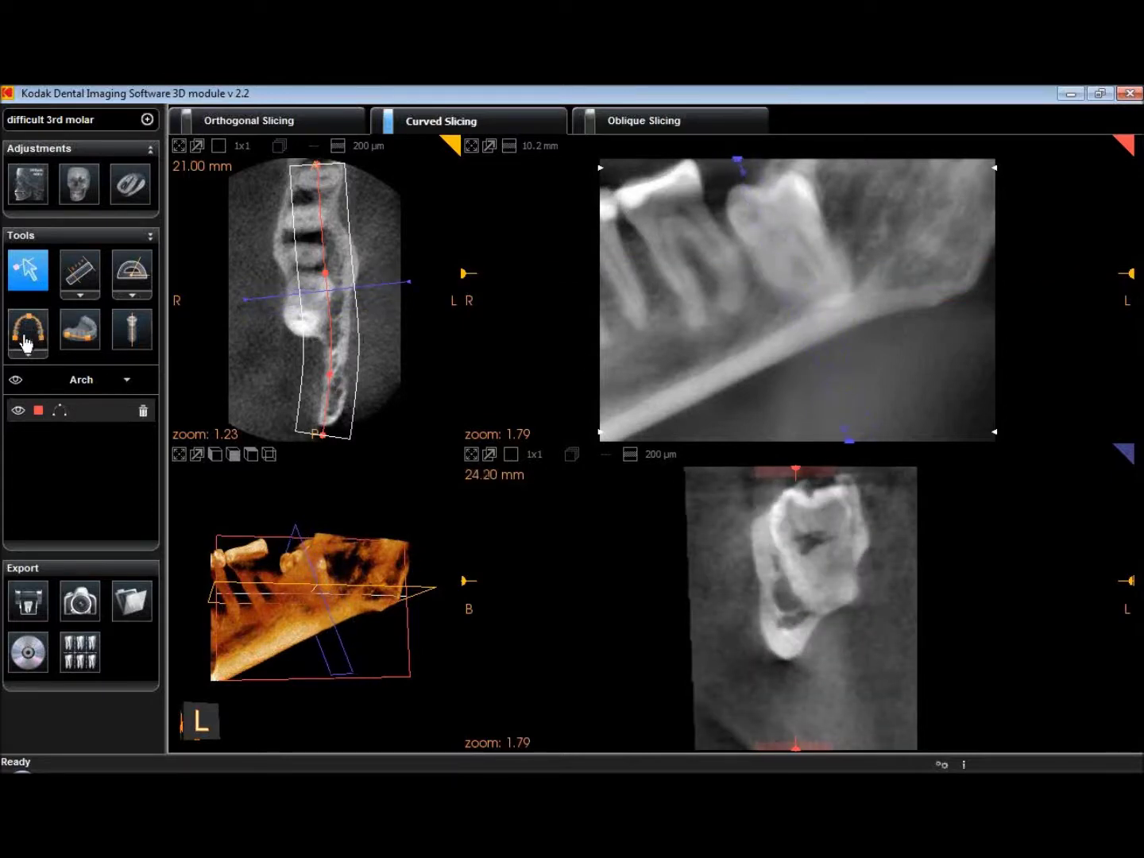
left_click(543, 498)
left_click(323, 434)
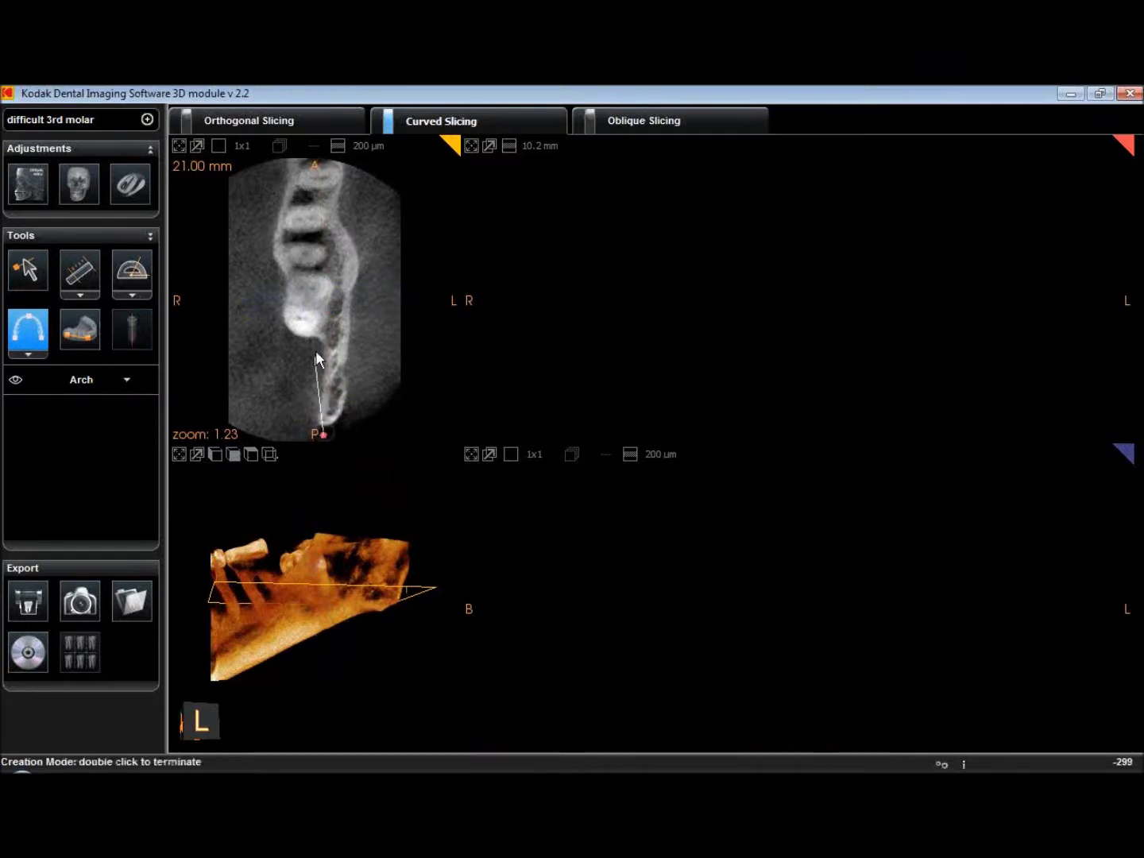
left_click(319, 336)
left_click(311, 240)
double_click(309, 162)
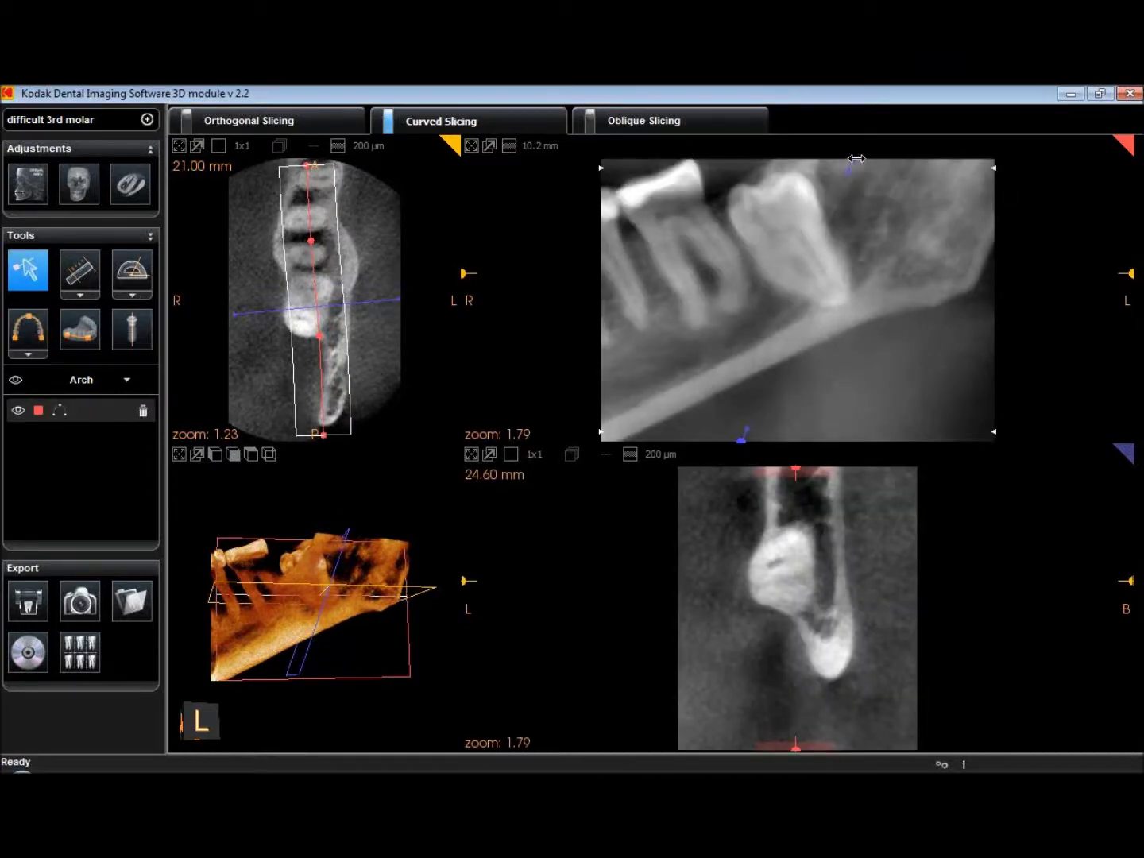
Move the cross-section to 22.60 mm through the molar and rotate the 3D volume
left_click_drag(855, 160, 683, 161)
mouse_move(776, 153)
left_mouse_down()
mouse_move(819, 154)
mouse_move(759, 153)
mouse_move(770, 155)
left_mouse_up()
left_click_drag(447, 599, 226, 591)
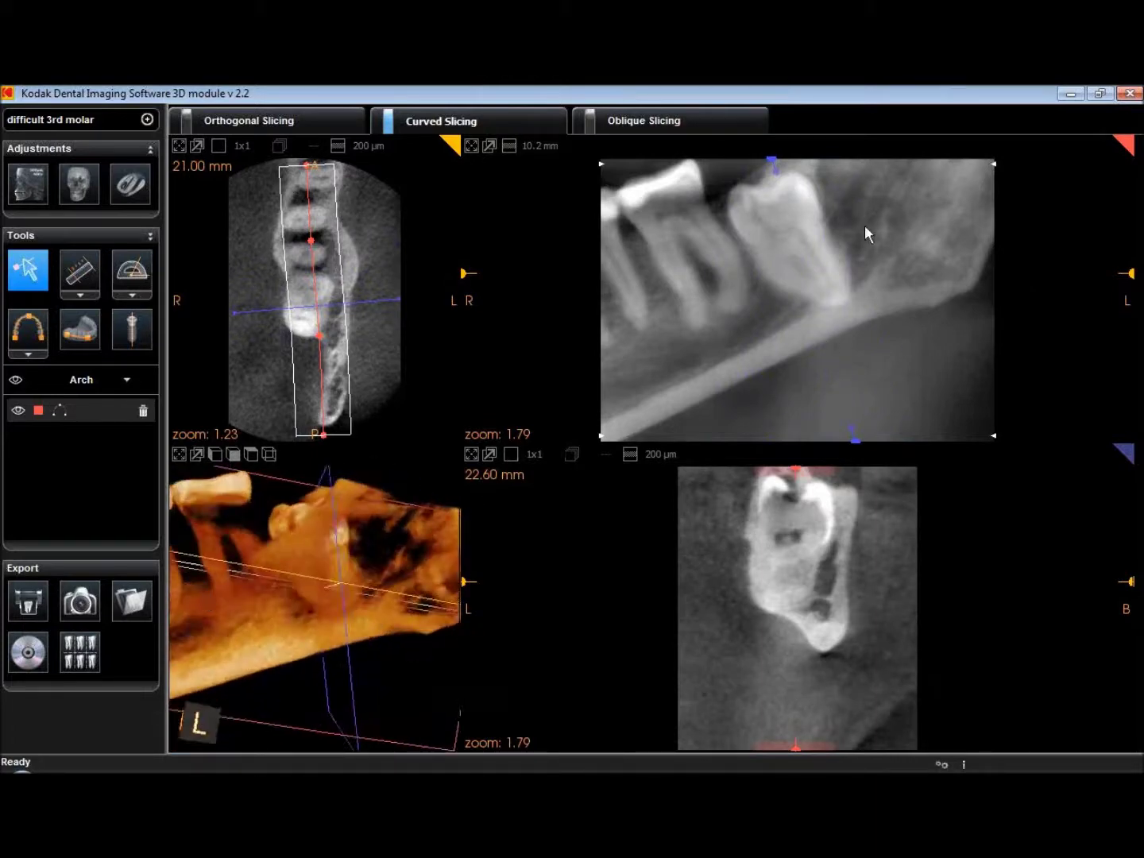
Scan cross-sections through the impacted molar, pausing near 20.60 mm
mouse_move(773, 164)
left_mouse_down()
mouse_move(620, 167)
mouse_move(779, 154)
mouse_move(755, 158)
mouse_move(766, 159)
mouse_move(758, 182)
left_mouse_up()
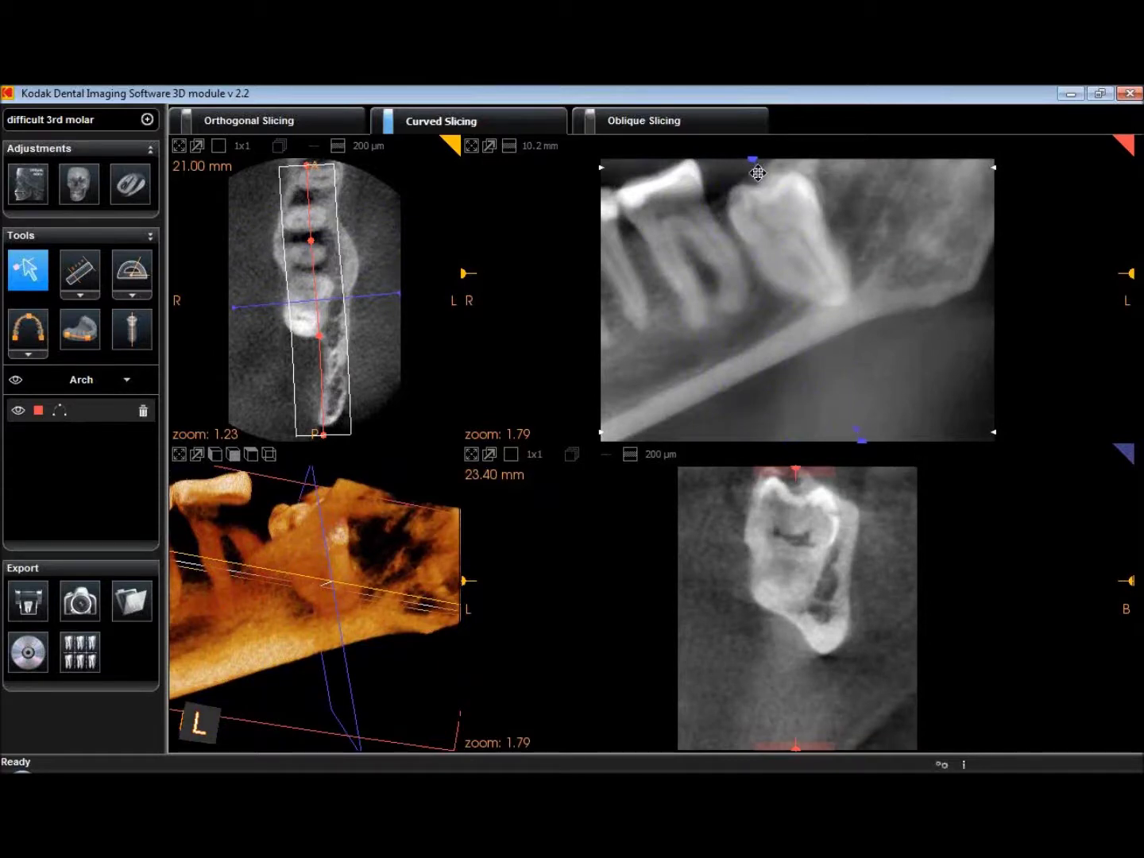
mouse_move(758, 173)
left_mouse_down()
mouse_move(746, 176)
mouse_move(723, 291)
mouse_move(744, 226)
mouse_move(846, 204)
mouse_move(738, 217)
mouse_move(775, 161)
mouse_move(756, 163)
mouse_move(789, 182)
mouse_move(725, 212)
mouse_move(726, 158)
mouse_move(775, 157)
mouse_move(692, 165)
mouse_move(763, 161)
left_mouse_up()
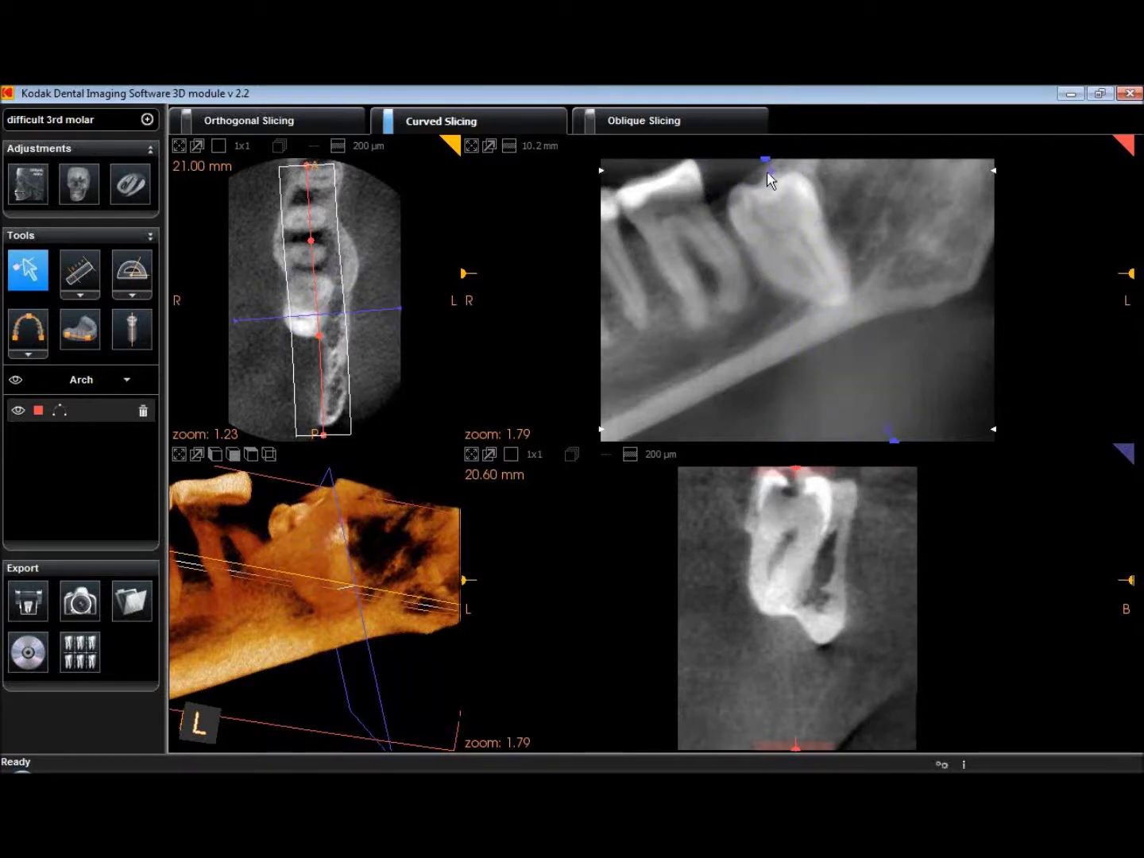
mouse_move(768, 175)
left_mouse_down()
mouse_move(748, 176)
mouse_move(778, 175)
mouse_move(764, 174)
left_mouse_up()
mouse_move(764, 156)
left_mouse_down()
mouse_move(642, 155)
mouse_move(820, 140)
mouse_move(690, 147)
mouse_move(783, 140)
mouse_move(681, 168)
mouse_move(744, 162)
left_mouse_up()
Adjust the axial slice height, return the cross-section to 25.60 mm, and thin the panorama to 200 µm
left_click_drag(465, 271, 482, 212)
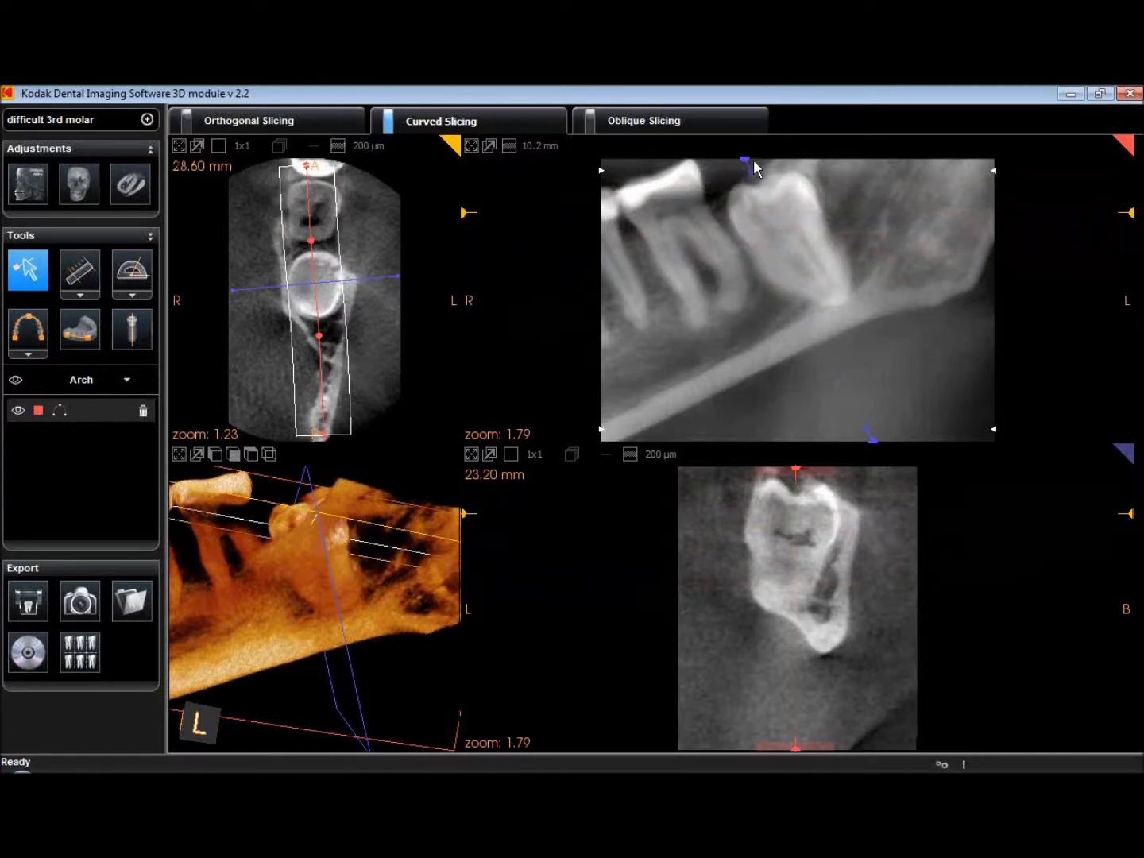
mouse_move(753, 160)
left_mouse_down()
mouse_move(612, 160)
mouse_move(755, 154)
mouse_move(725, 156)
left_mouse_up()
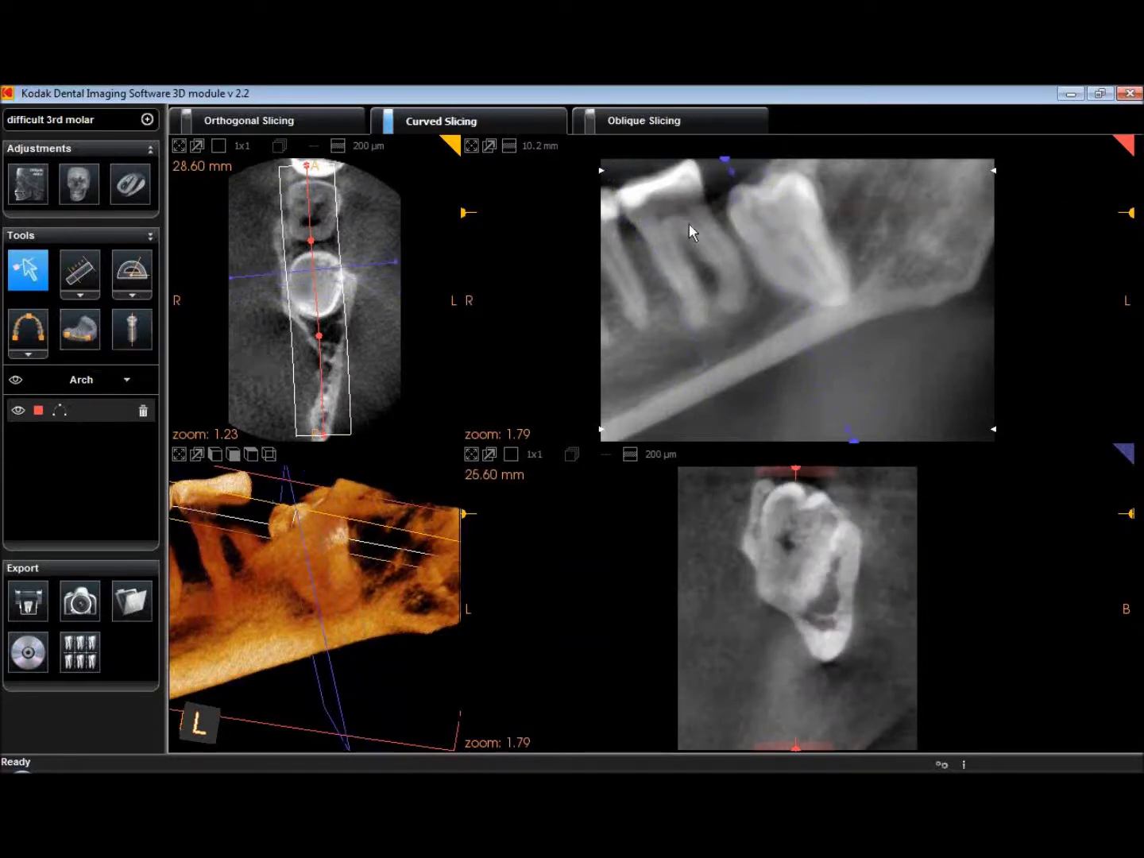
left_click(533, 144)
left_click(518, 162)
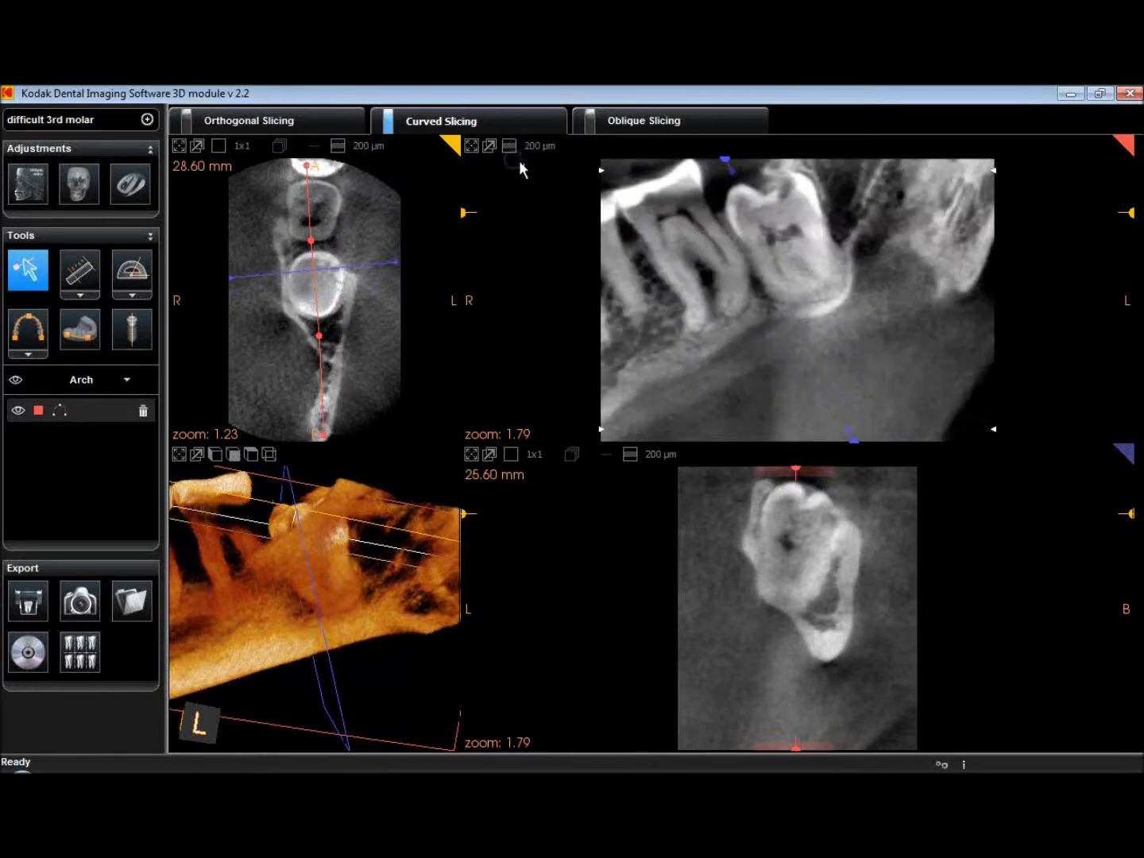
Set axial to 23.00 mm, cross-section to 29.00 mm, and shift panoramic depth to expose the canal
mouse_move(1129, 517)
left_mouse_down()
mouse_move(1130, 507)
mouse_move(1130, 562)
left_mouse_up()
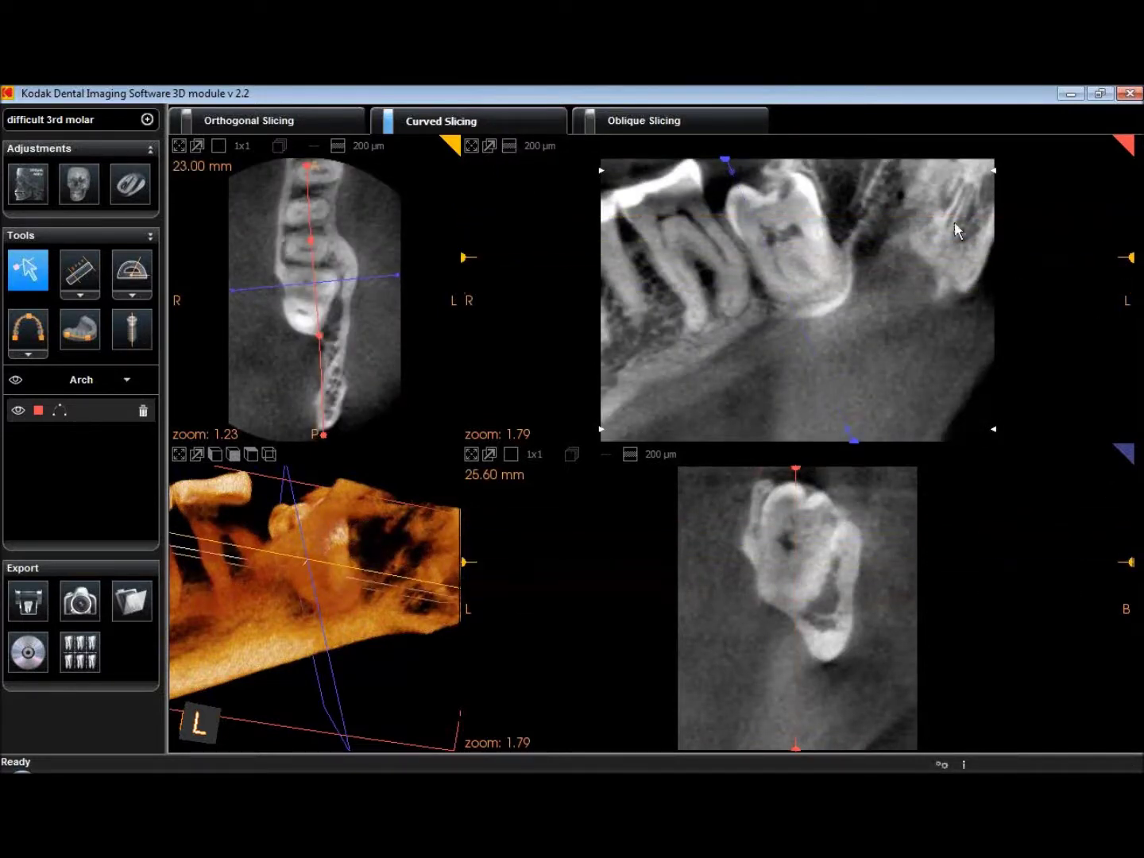
mouse_move(717, 168)
left_mouse_down()
mouse_move(778, 163)
mouse_move(697, 163)
left_mouse_up()
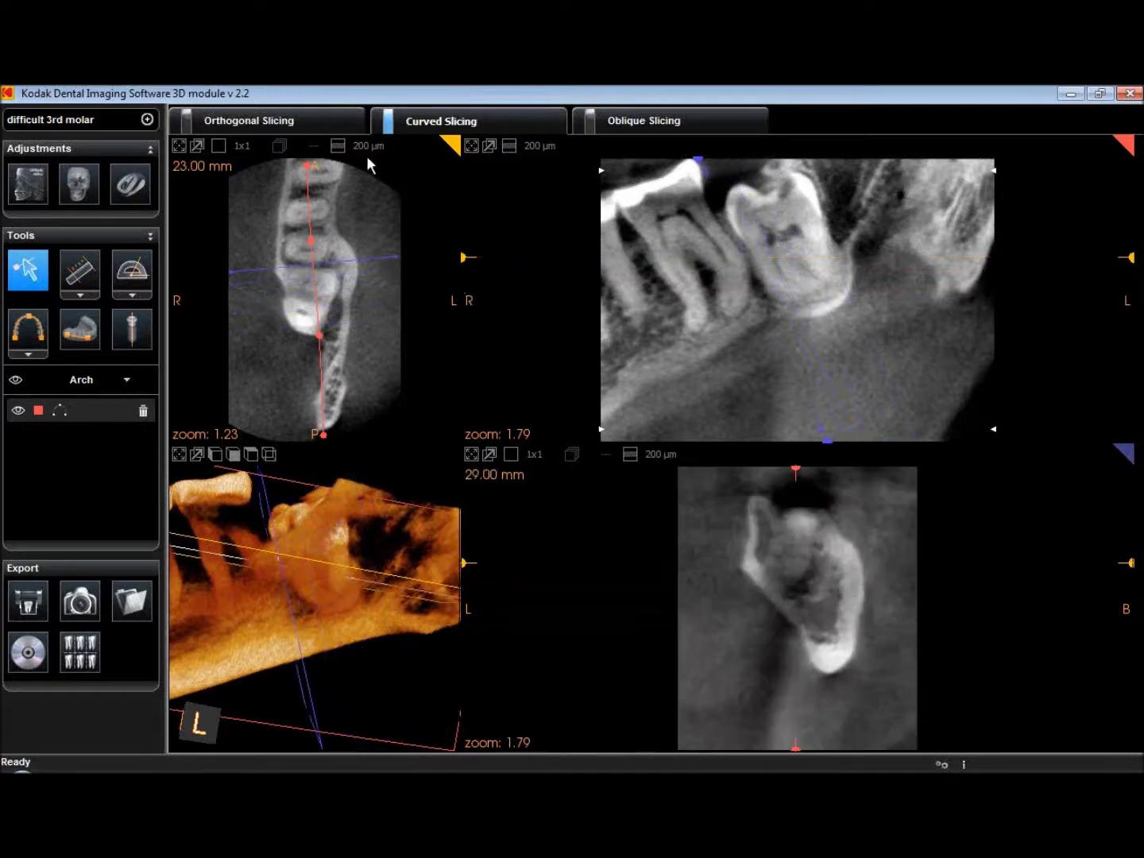
left_click_drag(797, 468, 819, 472)
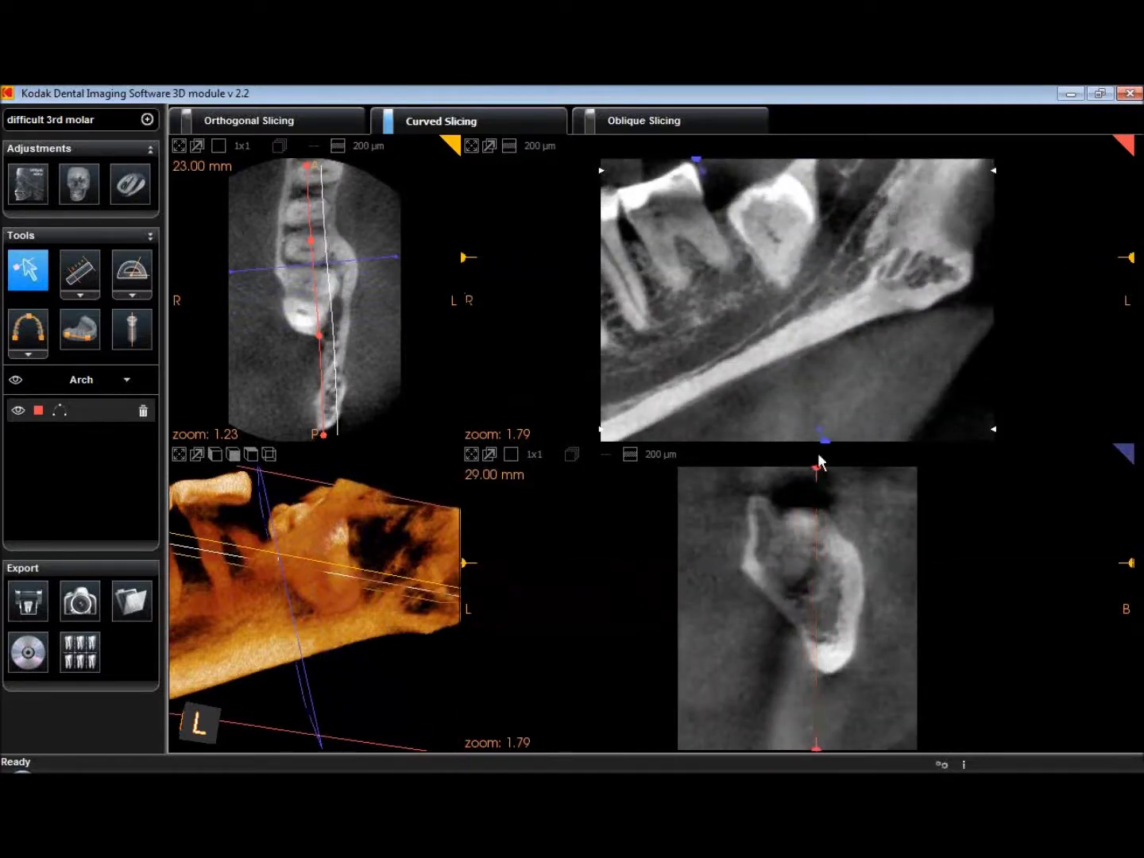
Trace the nerve canal in the panorama, from high in the ramus forward along the jaw, then rotate the 3D view
left_click(80, 334)
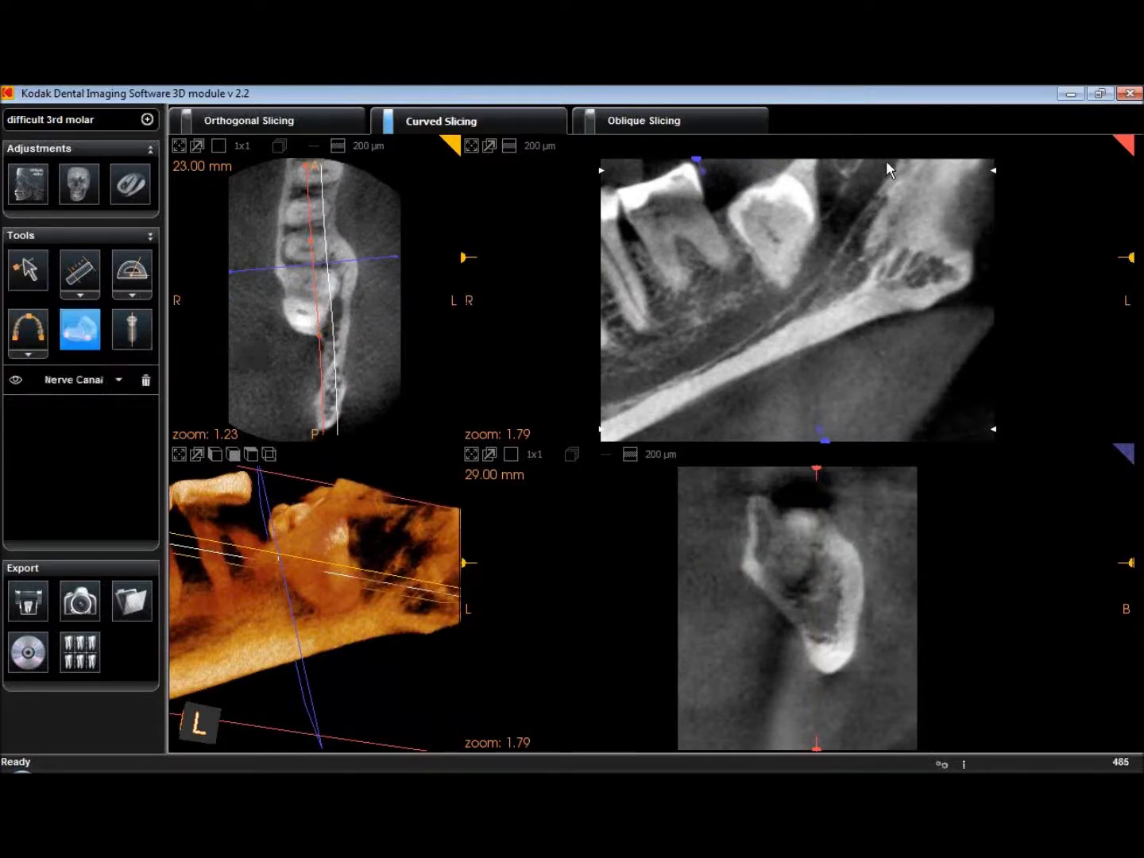
left_click(848, 215)
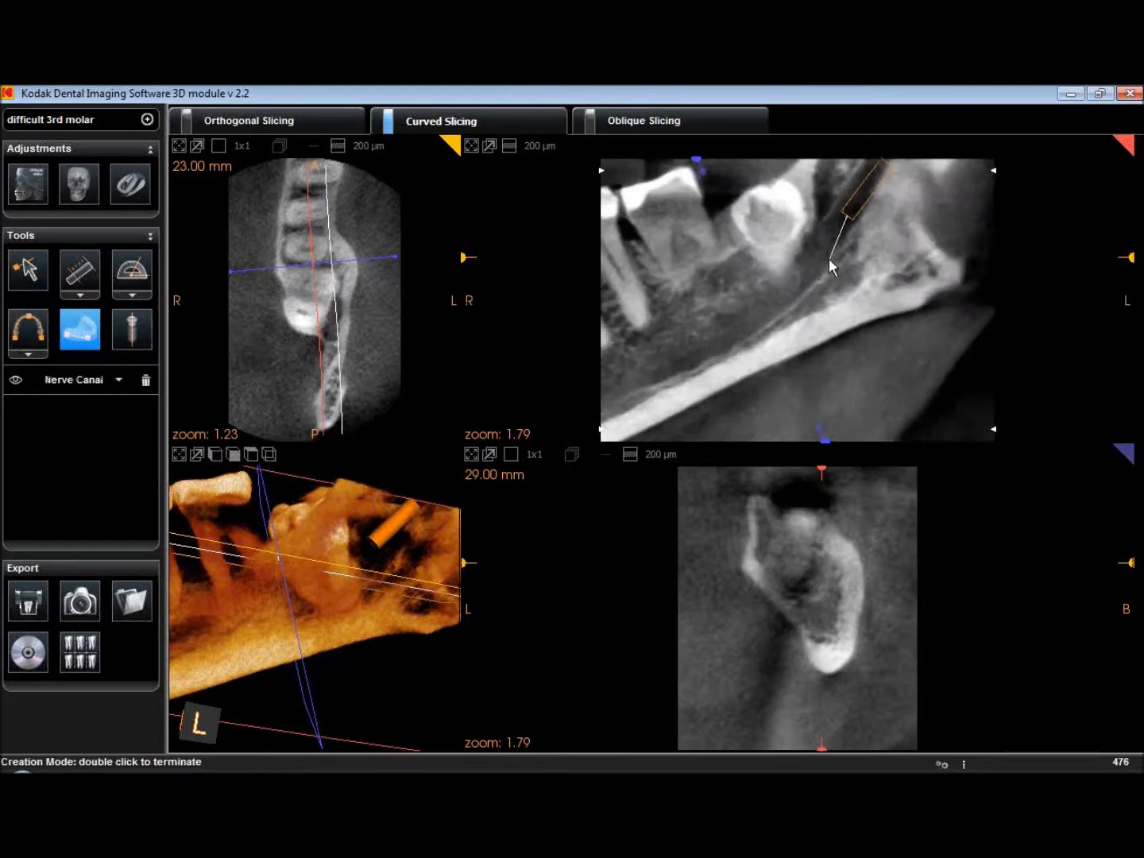
left_click(808, 268)
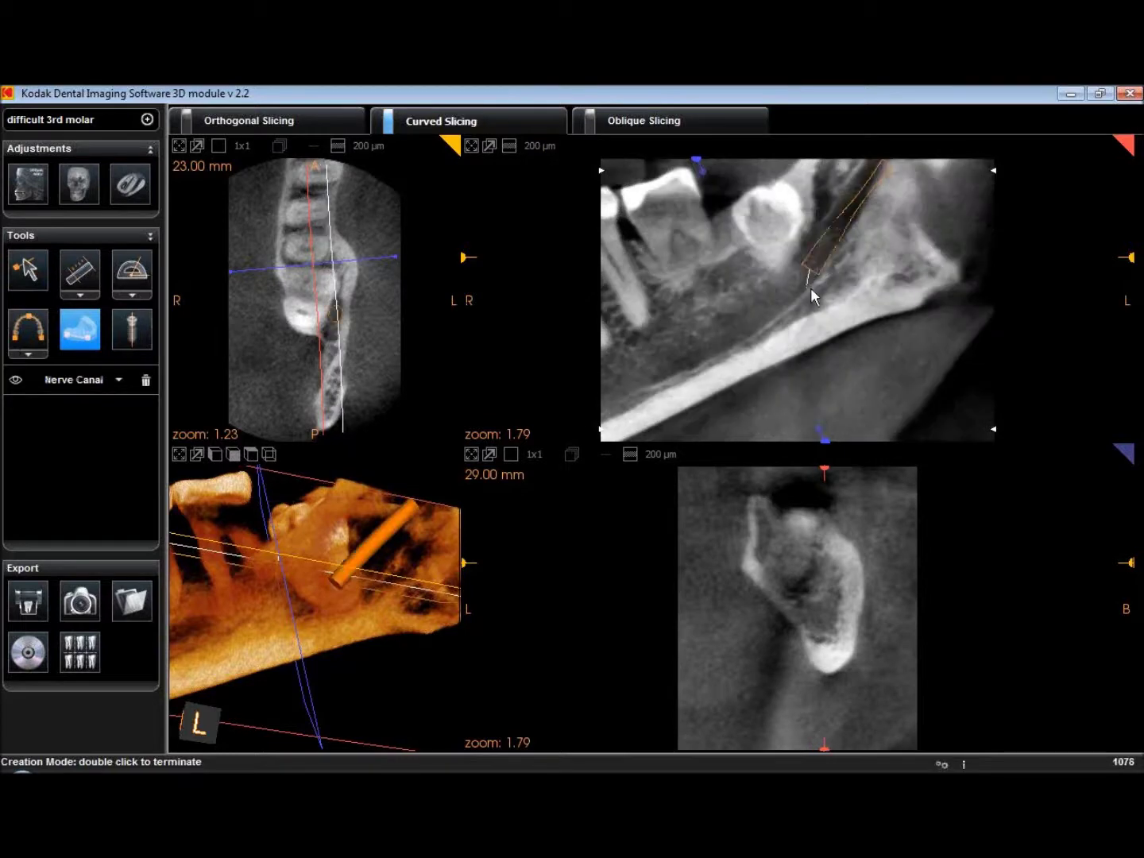
left_click(760, 317)
left_click(703, 351)
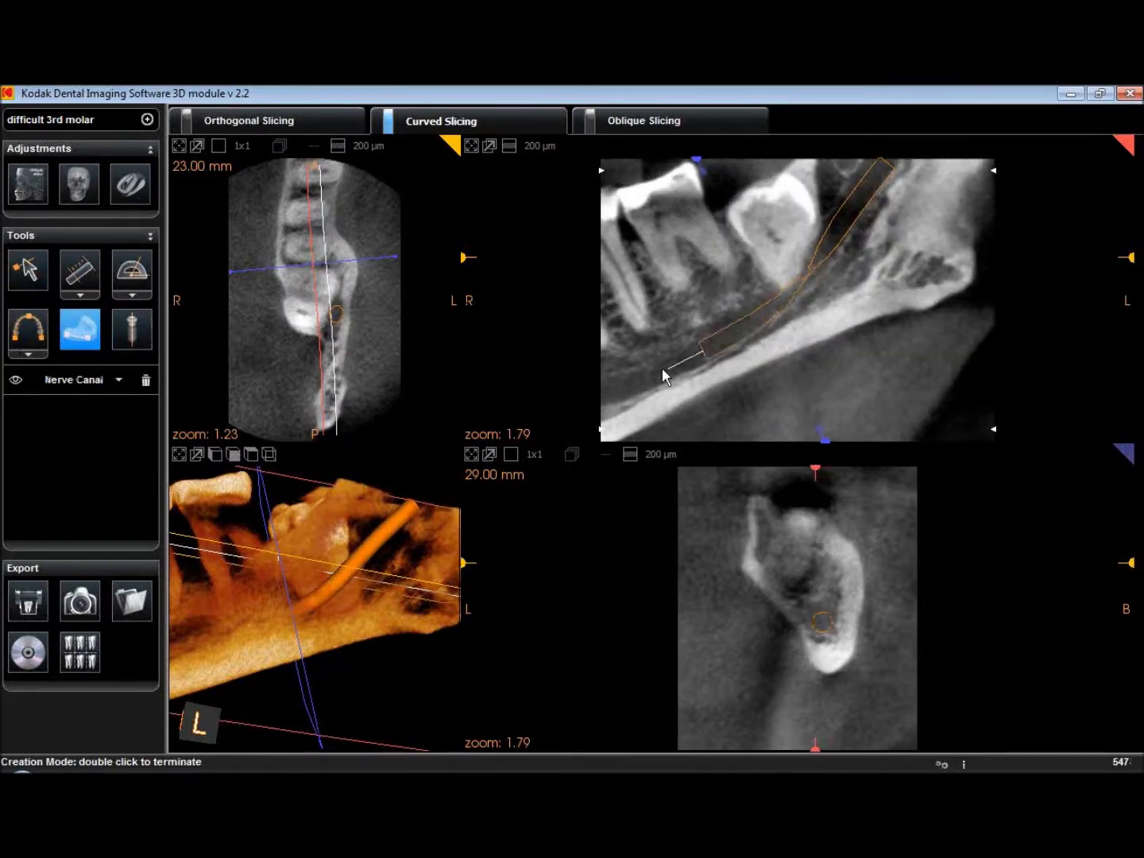
left_click(643, 375)
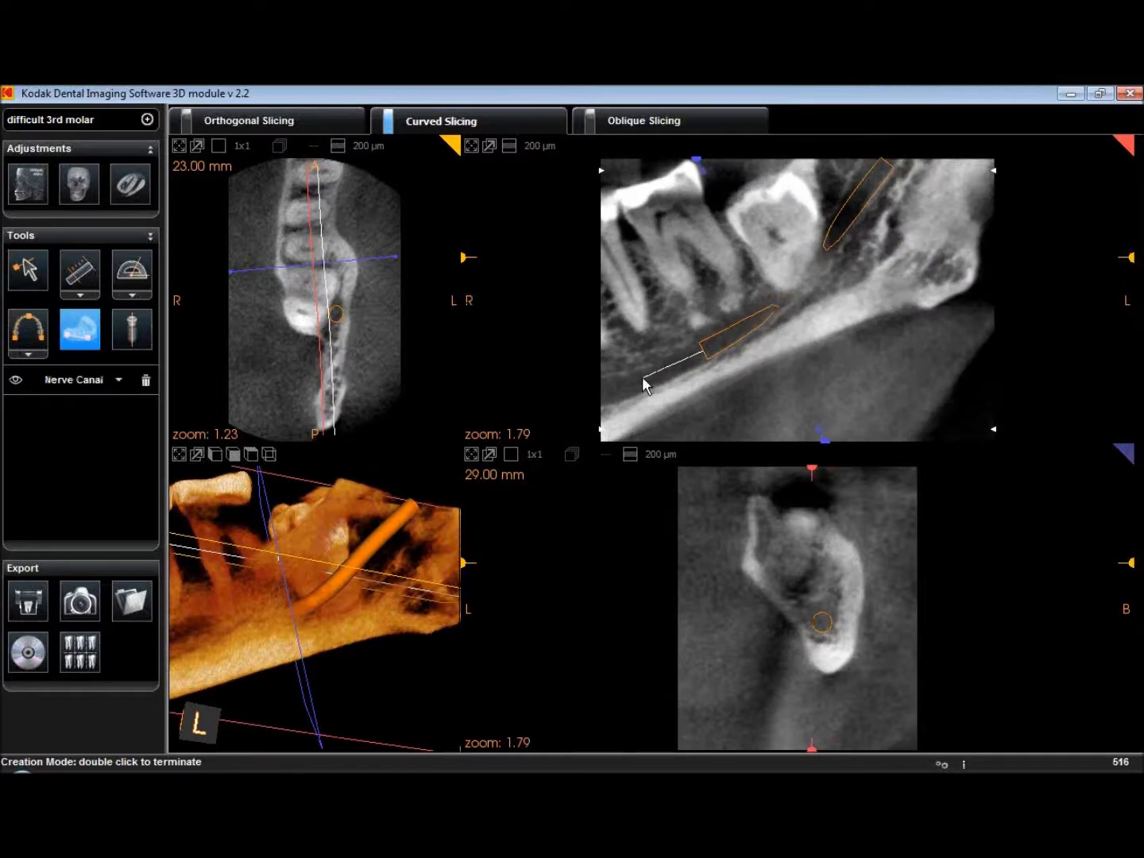
double_click(602, 400)
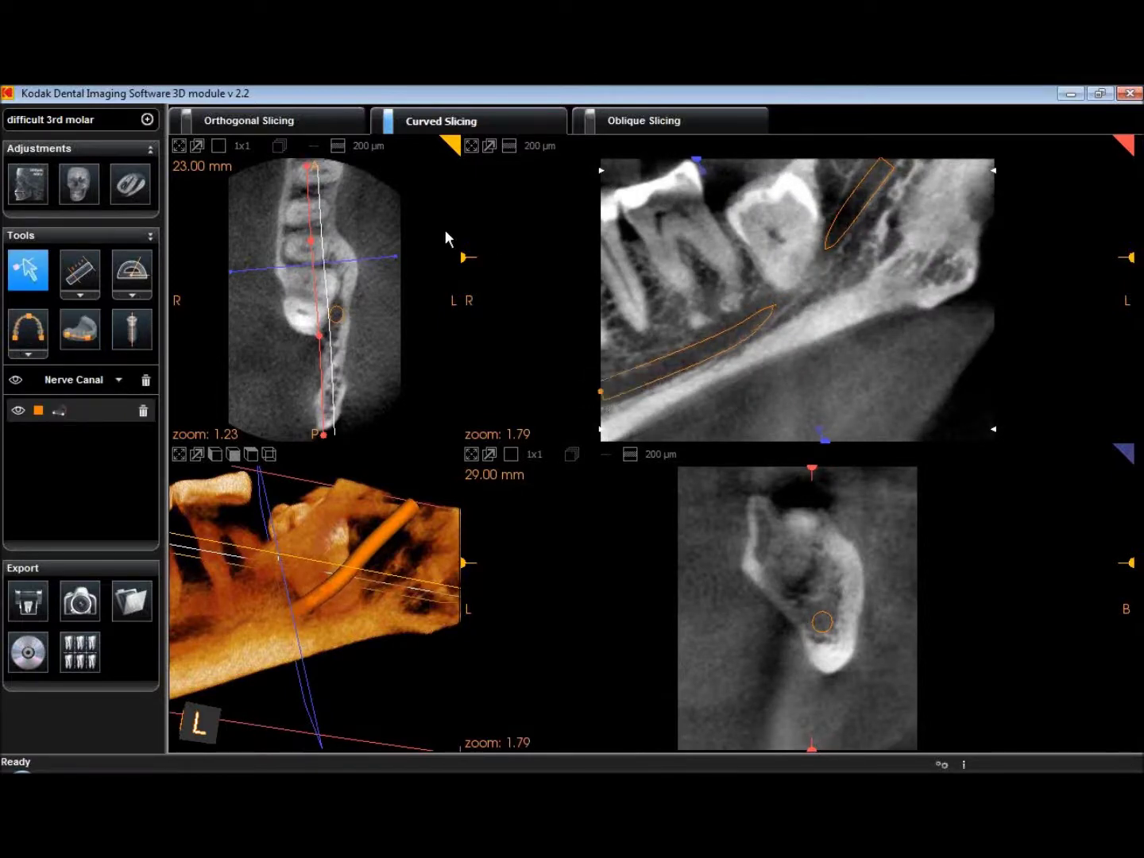
mouse_move(340, 556)
left_mouse_down()
mouse_move(453, 532)
mouse_move(358, 540)
left_mouse_up()
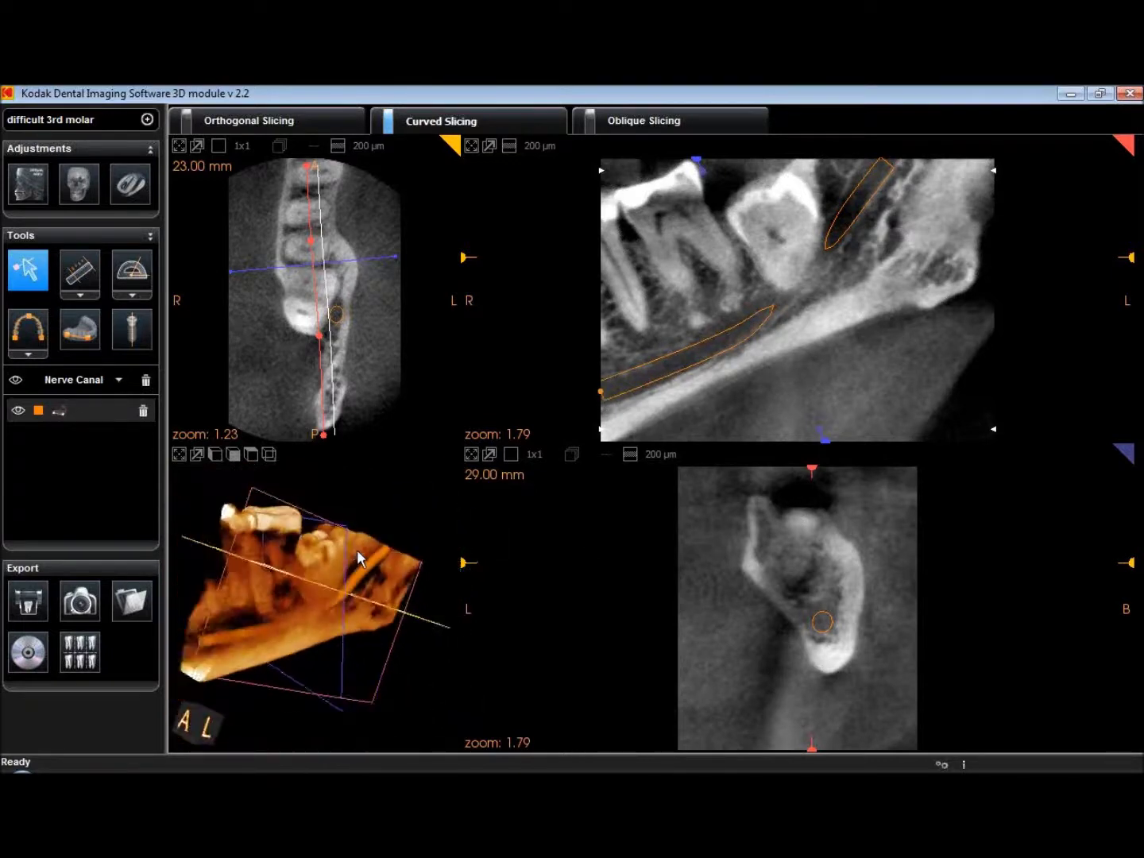
Maximize the 3D pane and rotate the volume to show the orange canal through the jaw
left_click(180, 460)
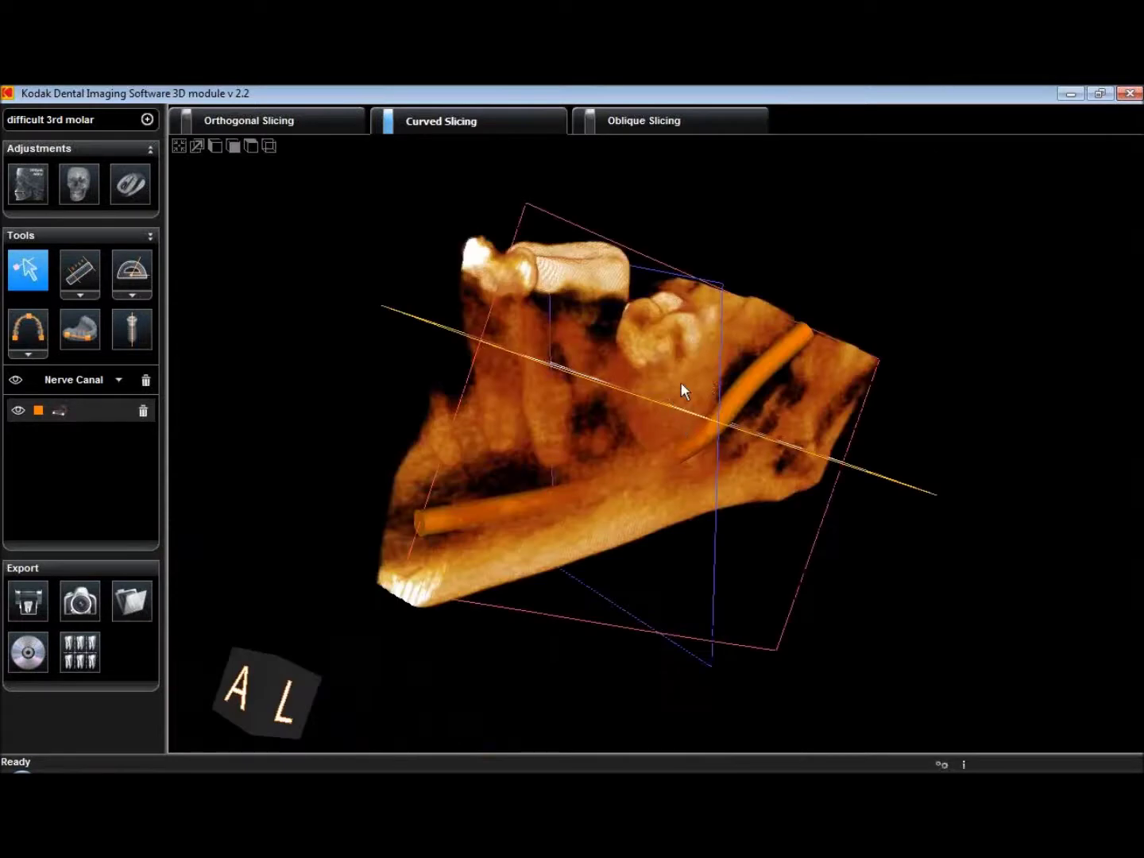
left_click_drag(683, 388, 419, 393)
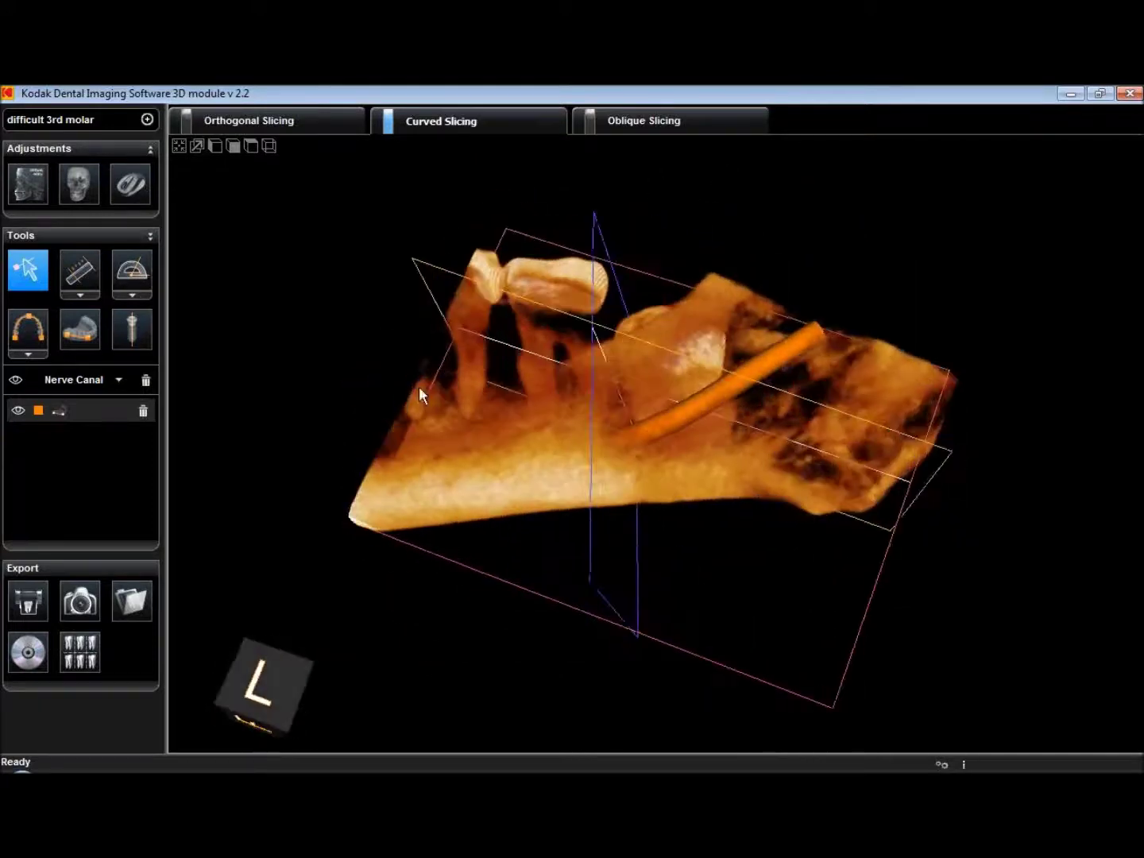
Raise the top 3D Adjustments slider from 0 to 100 so the bone turns see-through
left_click(86, 196)
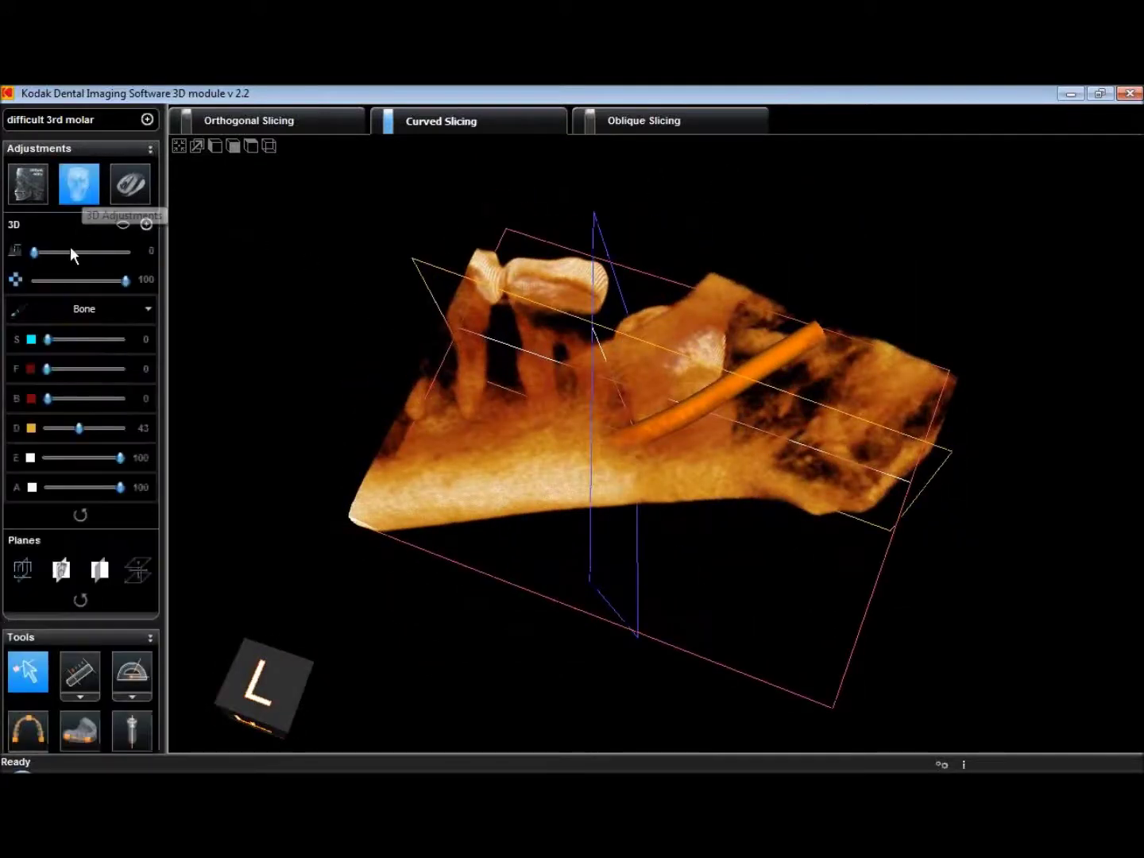
left_click_drag(35, 253, 162, 247)
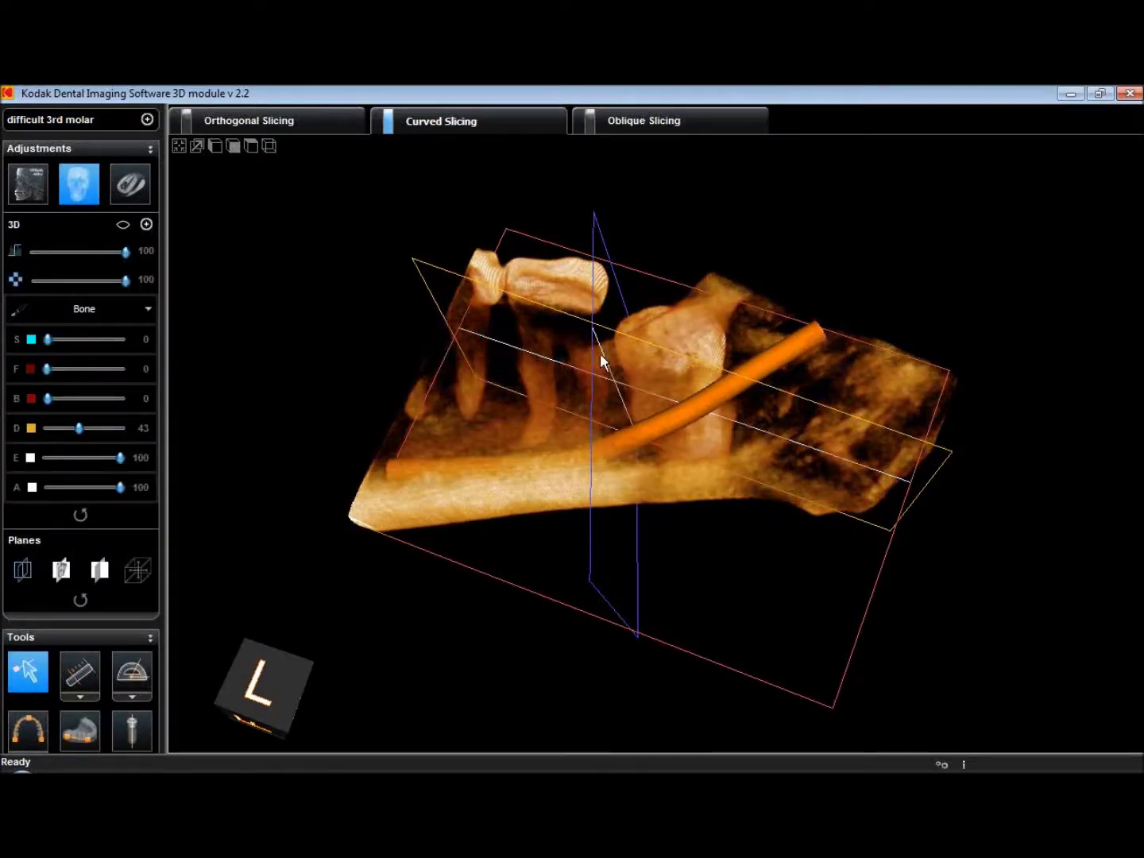
left_click_drag(600, 352, 687, 526)
scroll(701, 492, "up", 5)
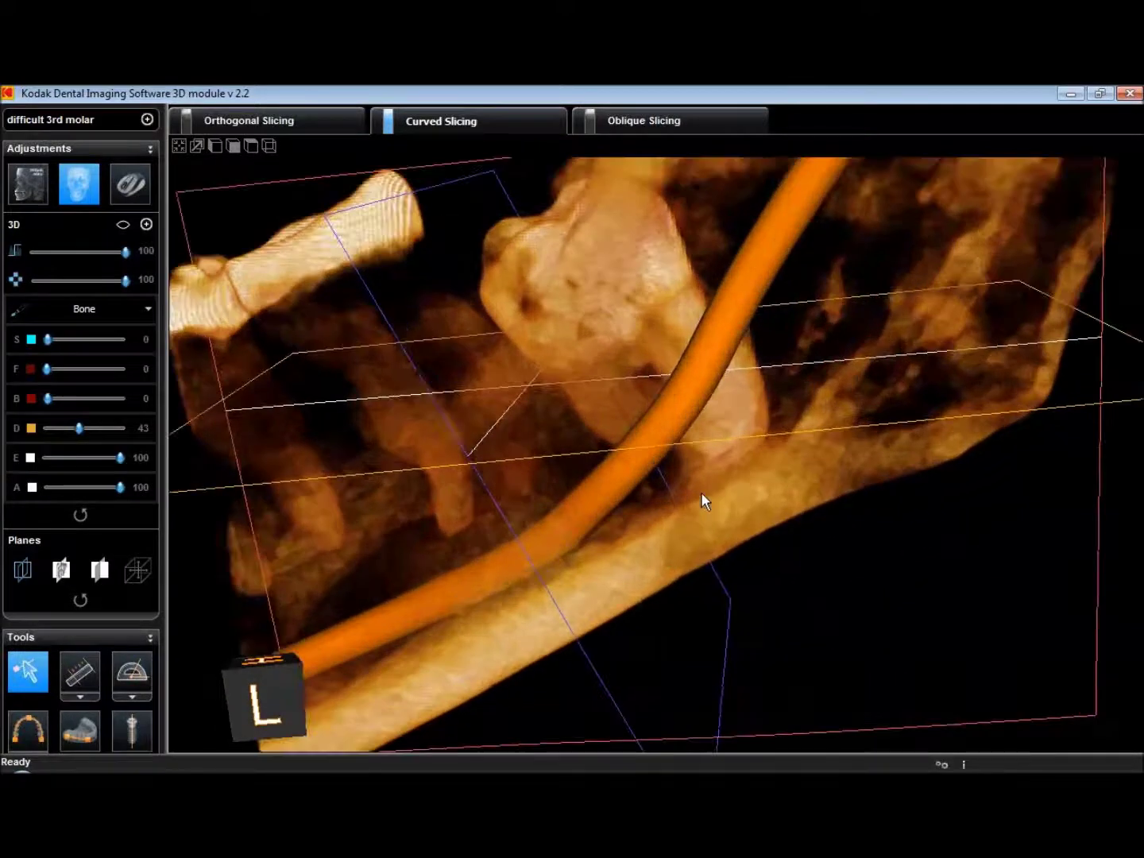
scroll(701, 491, "down", 5)
left_click_drag(744, 454, 811, 524)
Rotate and zoom the translucent volume to view the canal beneath the molar from several sides
scroll(776, 521, "down", 3)
scroll(783, 518, "up", 3)
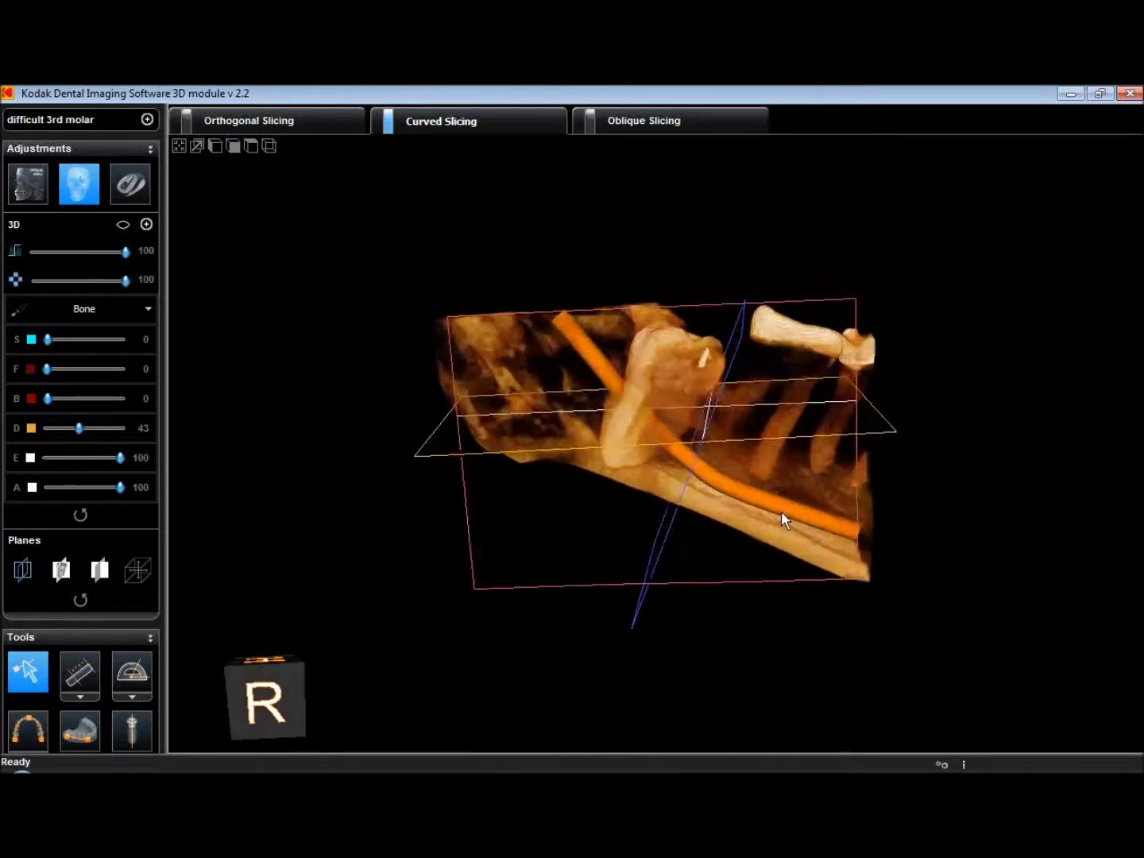
scroll(781, 511, "up", 2)
left_click_drag(659, 436, 469, 435)
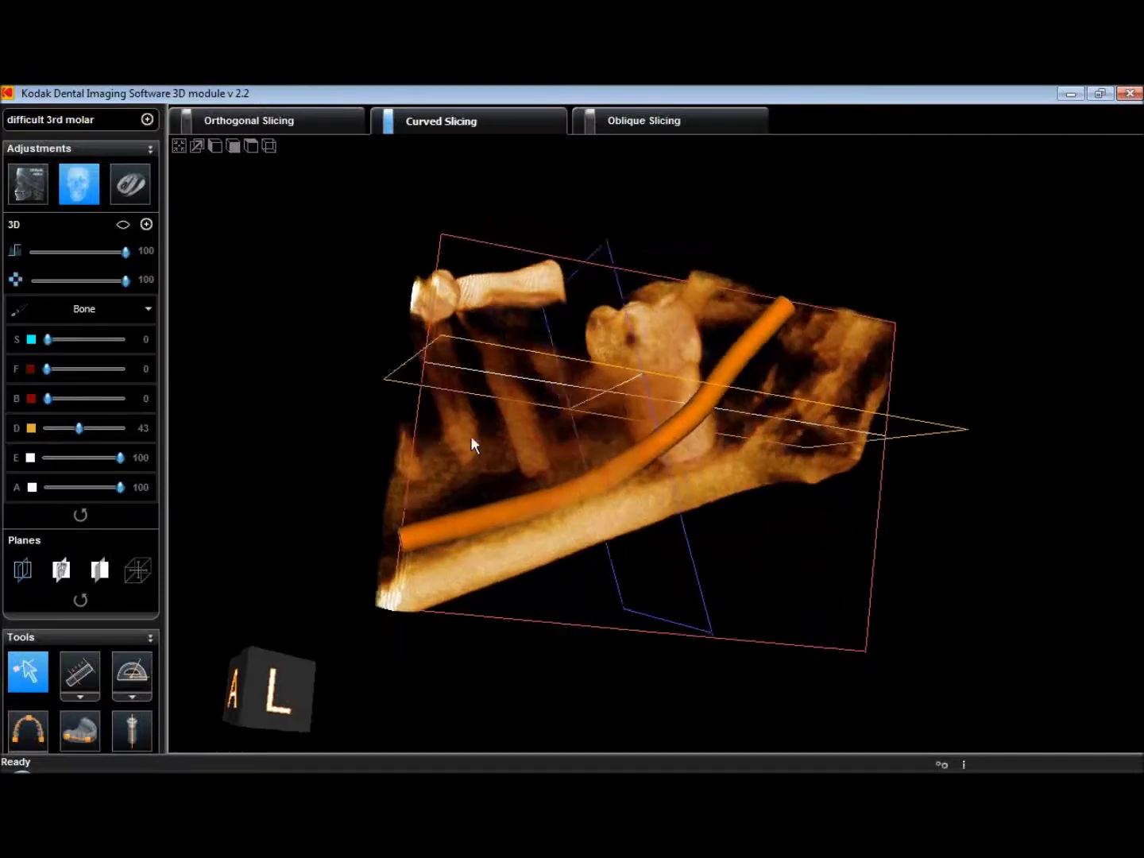
left_click_drag(689, 449, 676, 422)
scroll(690, 429, "up", 5)
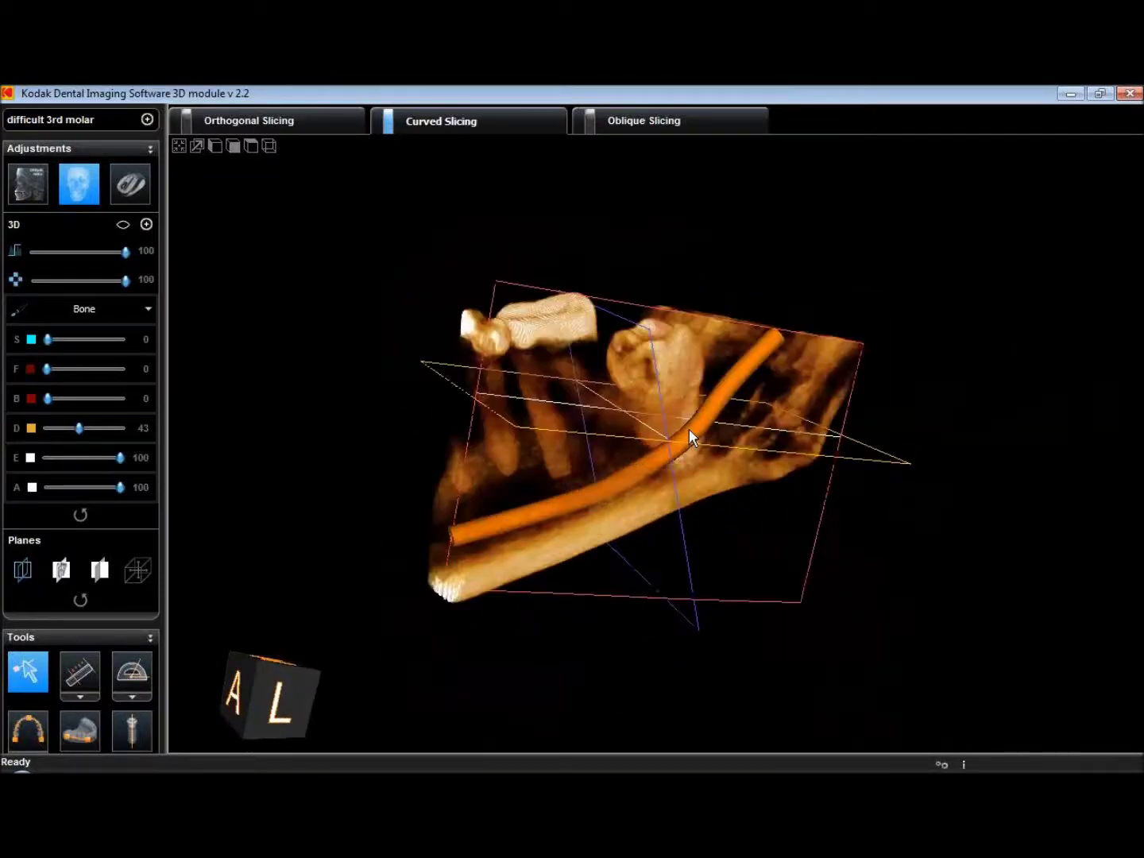
scroll(689, 432, "down", 5)
scroll(647, 429, "up", 1)
left_click_drag(637, 429, 890, 493)
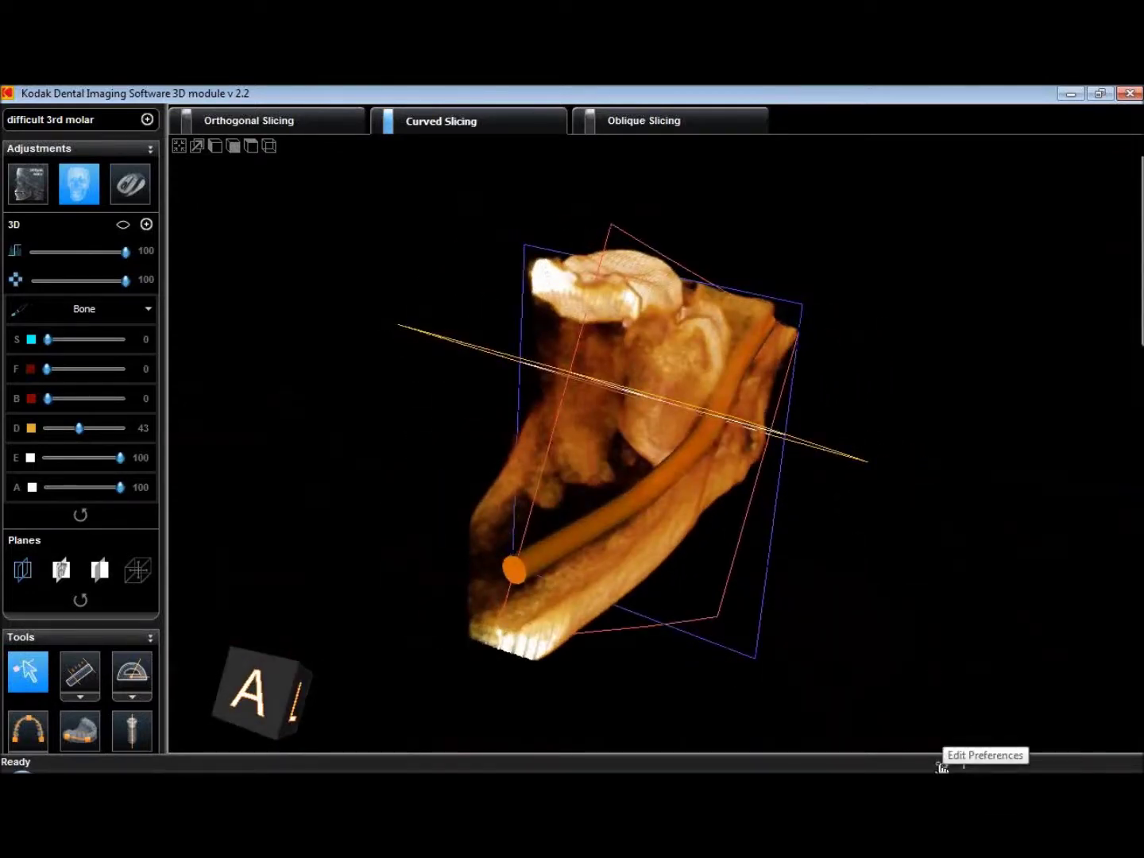
Set 3D preferences to Quality with Shading on, then turn the jaw to show the canal
left_click(942, 768)
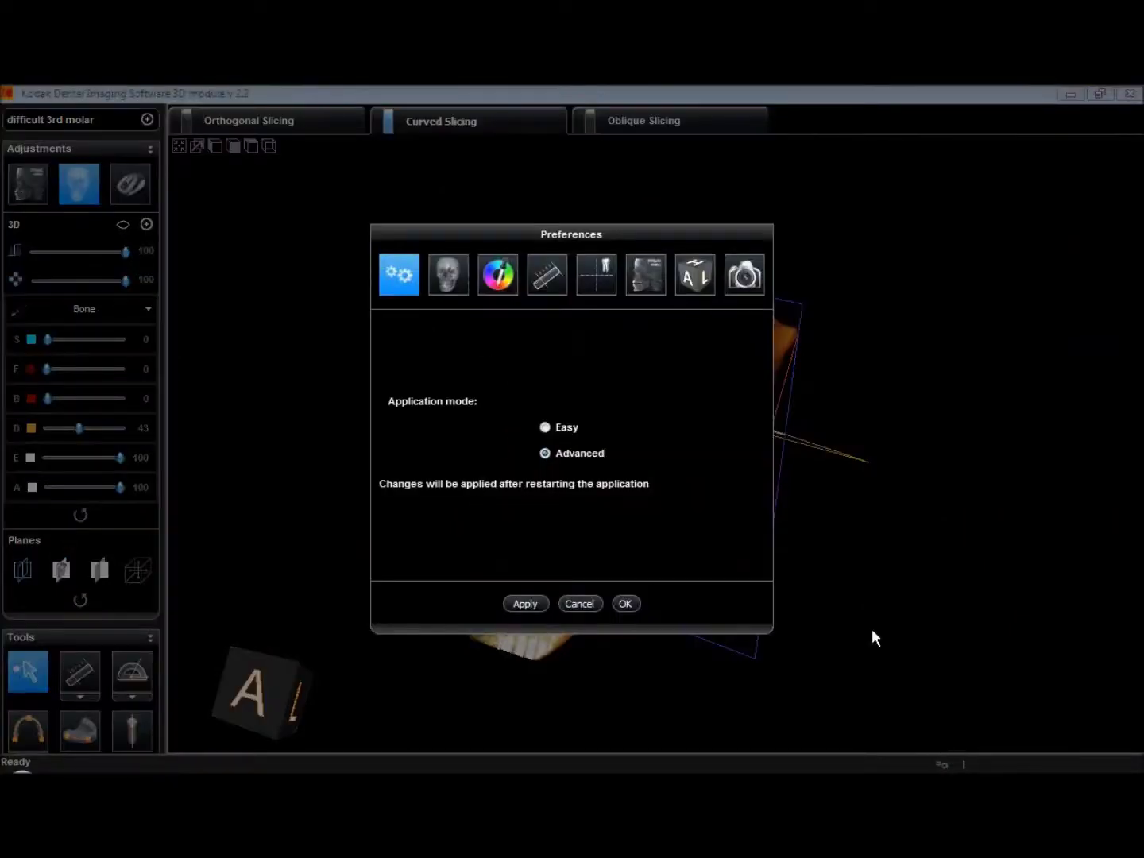
left_click(450, 282)
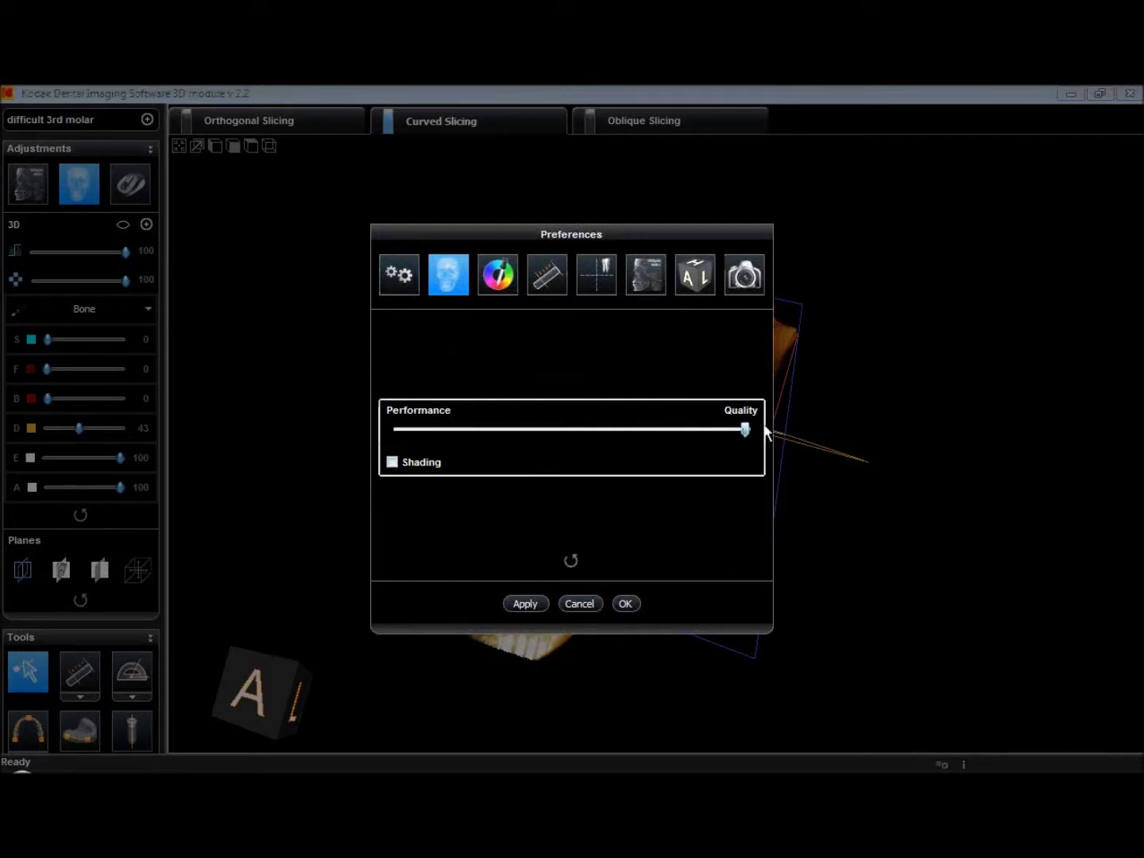
left_click(397, 461)
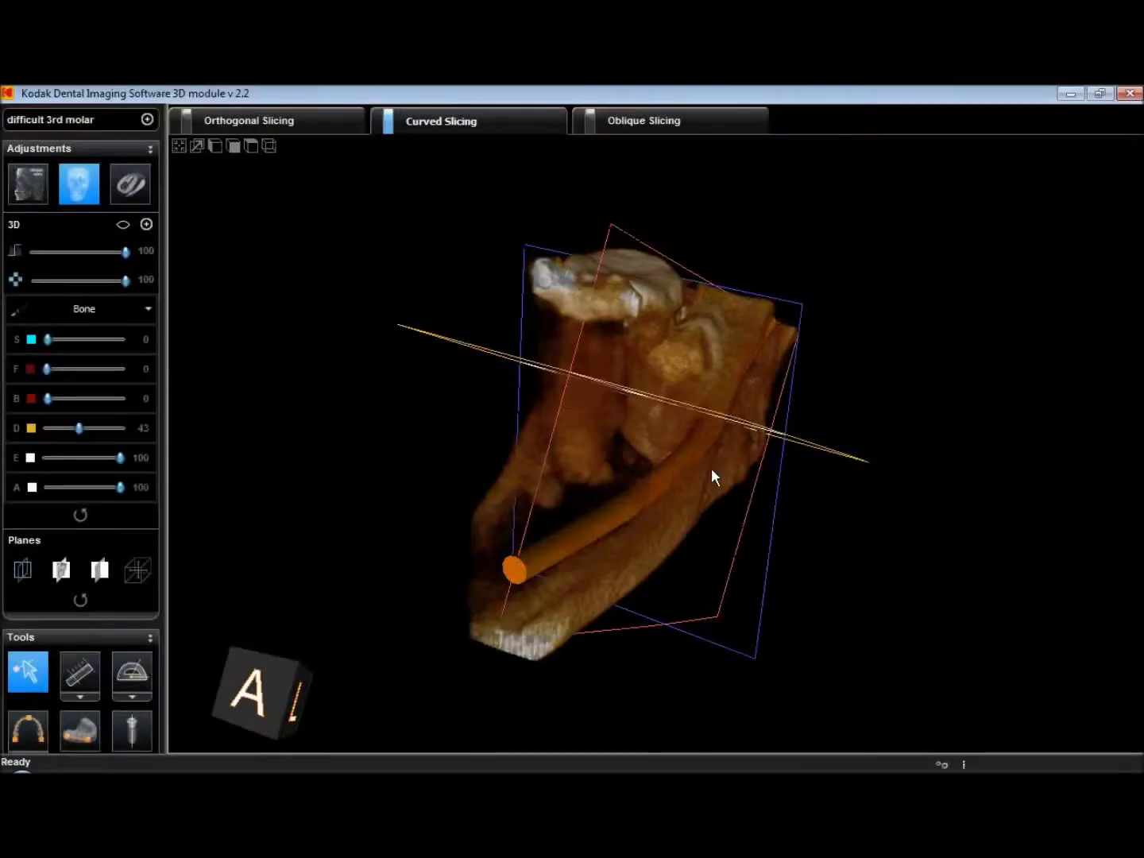
left_click_drag(666, 410, 610, 496)
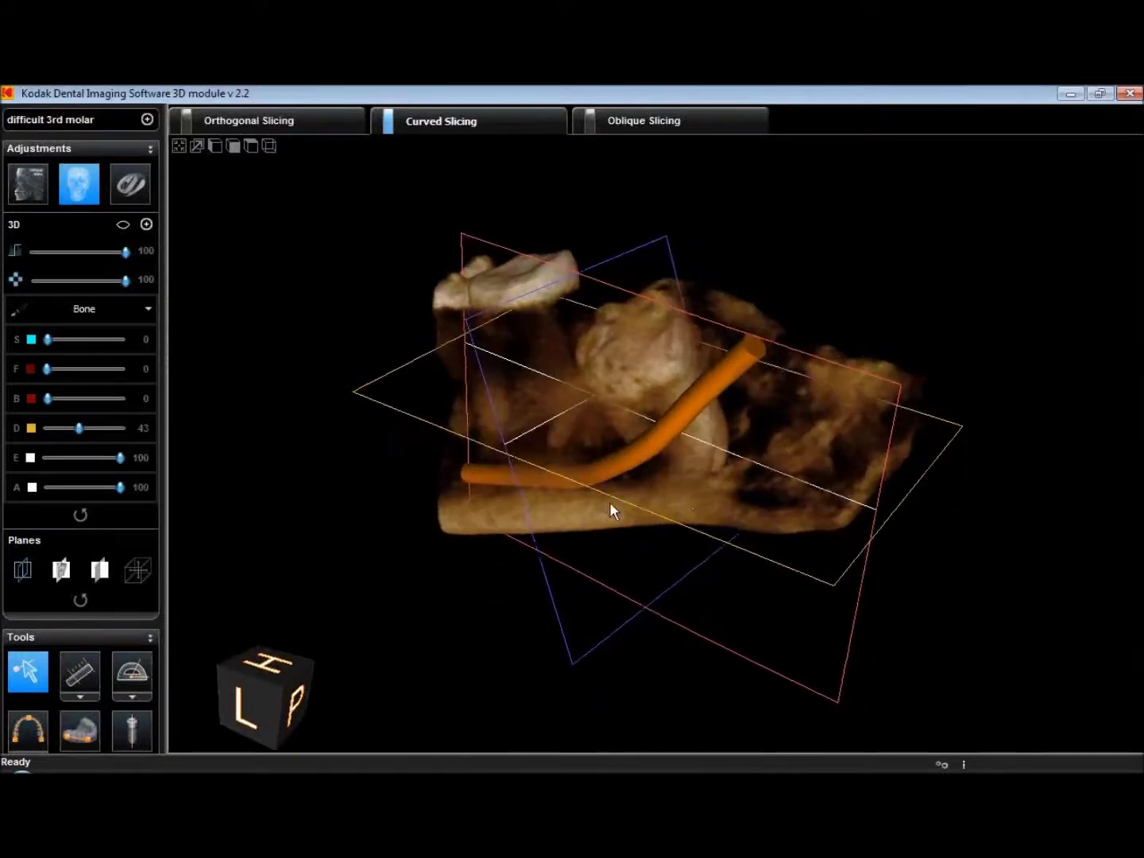
left_click_drag(602, 424, 957, 374)
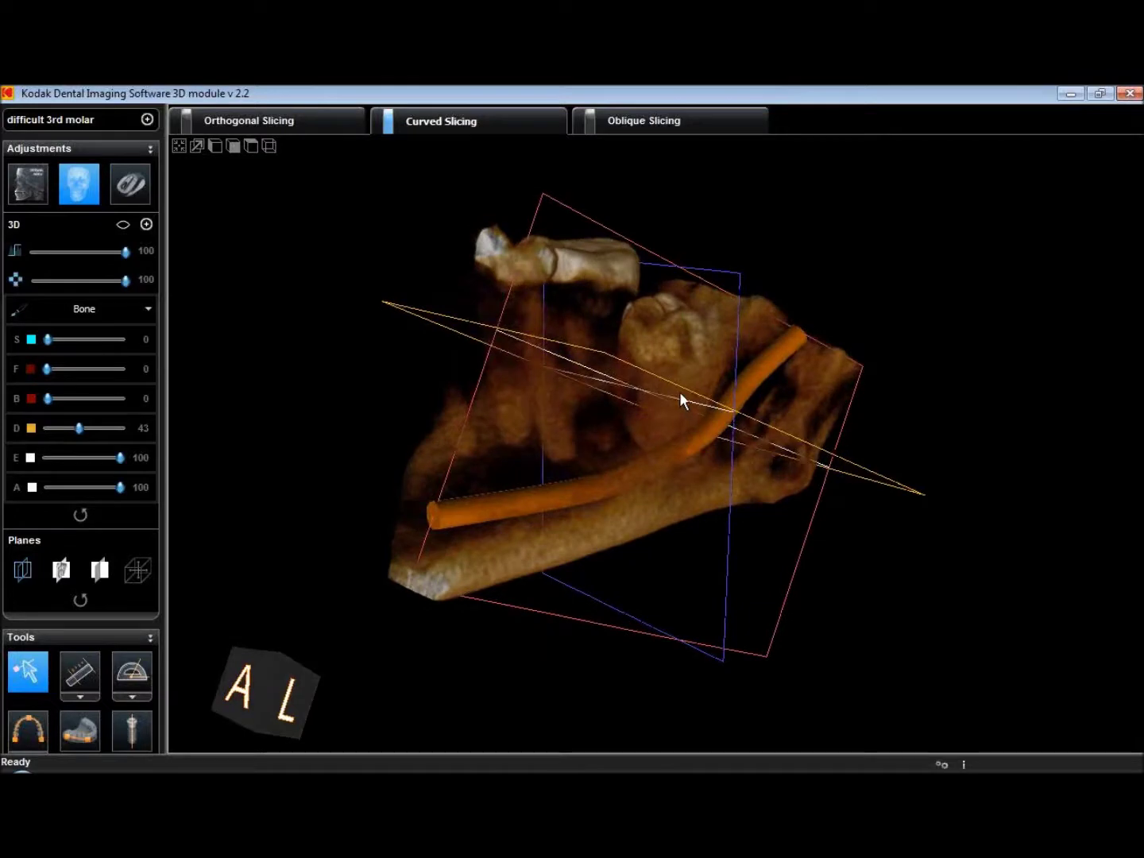
left_click_drag(680, 390, 416, 380)
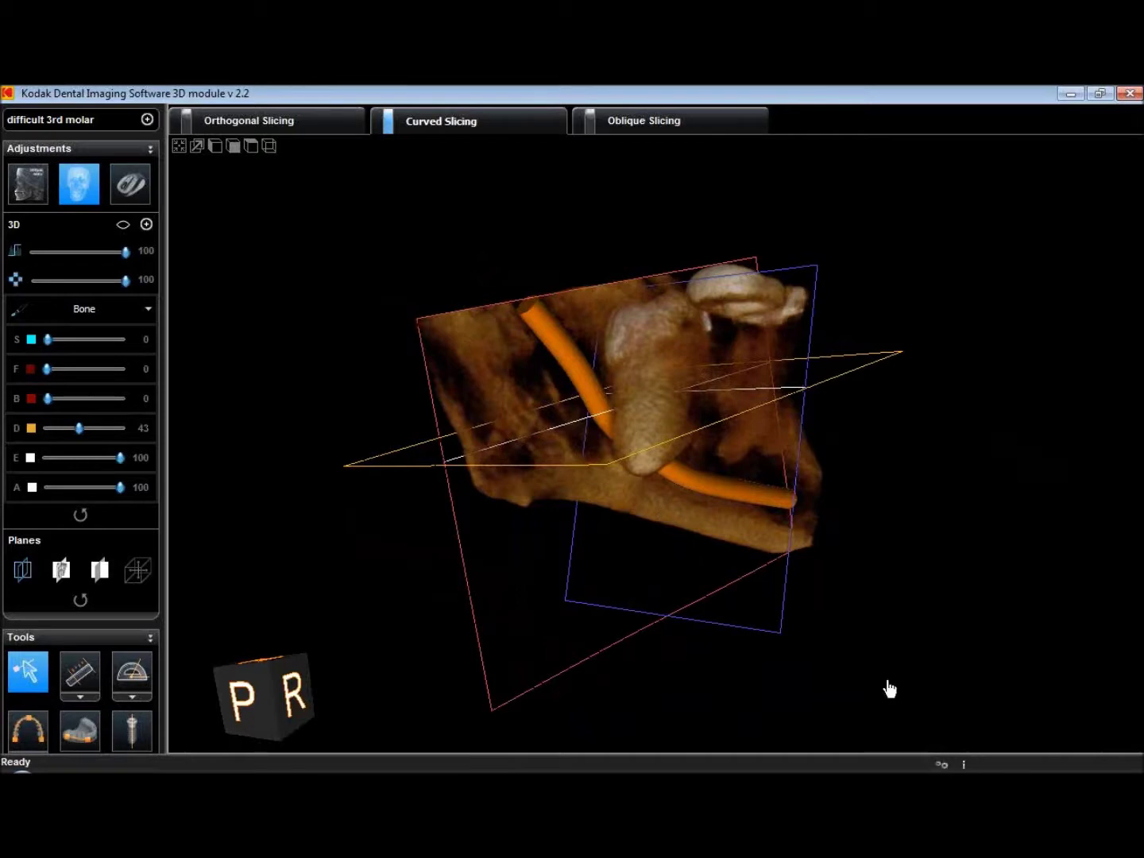
Switch 3D rendering back to Performance, turn the jaw sideways, and restore the four-view layout
left_click(941, 764)
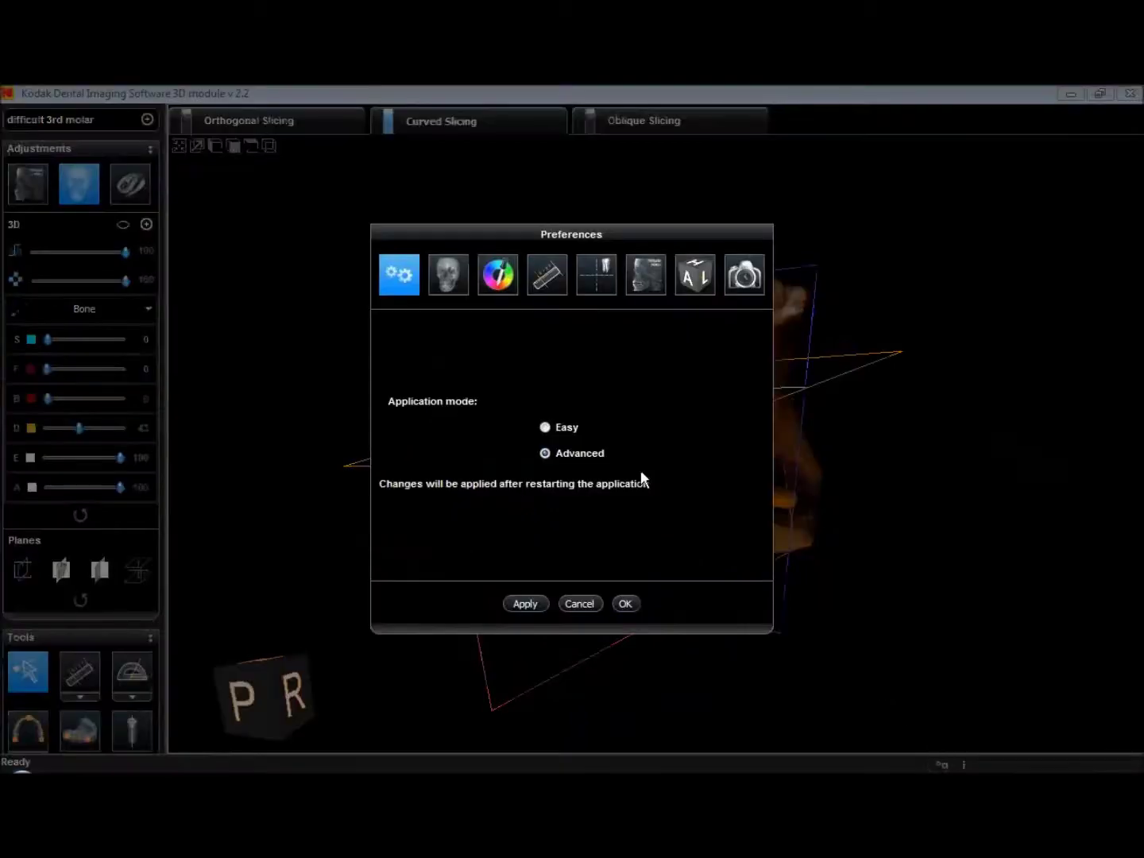
left_click(445, 293)
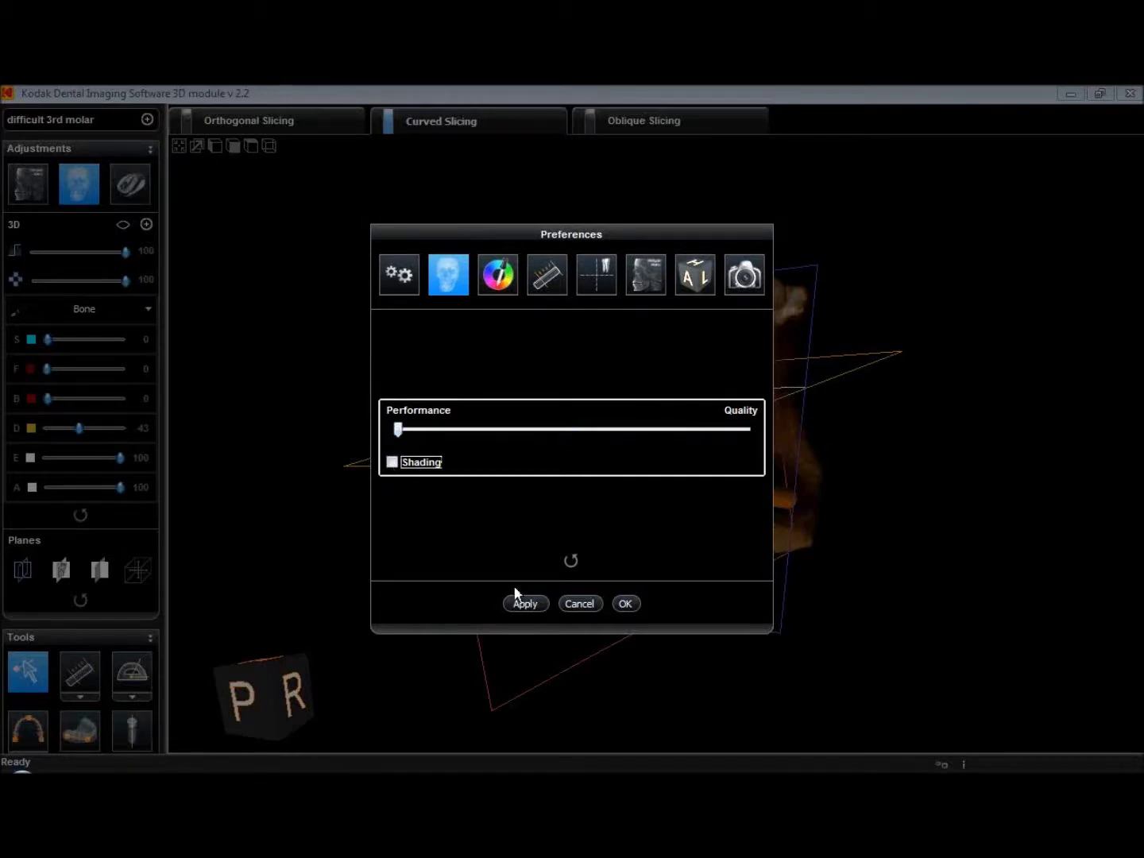
left_click(627, 604)
left_click_drag(559, 386, 487, 275)
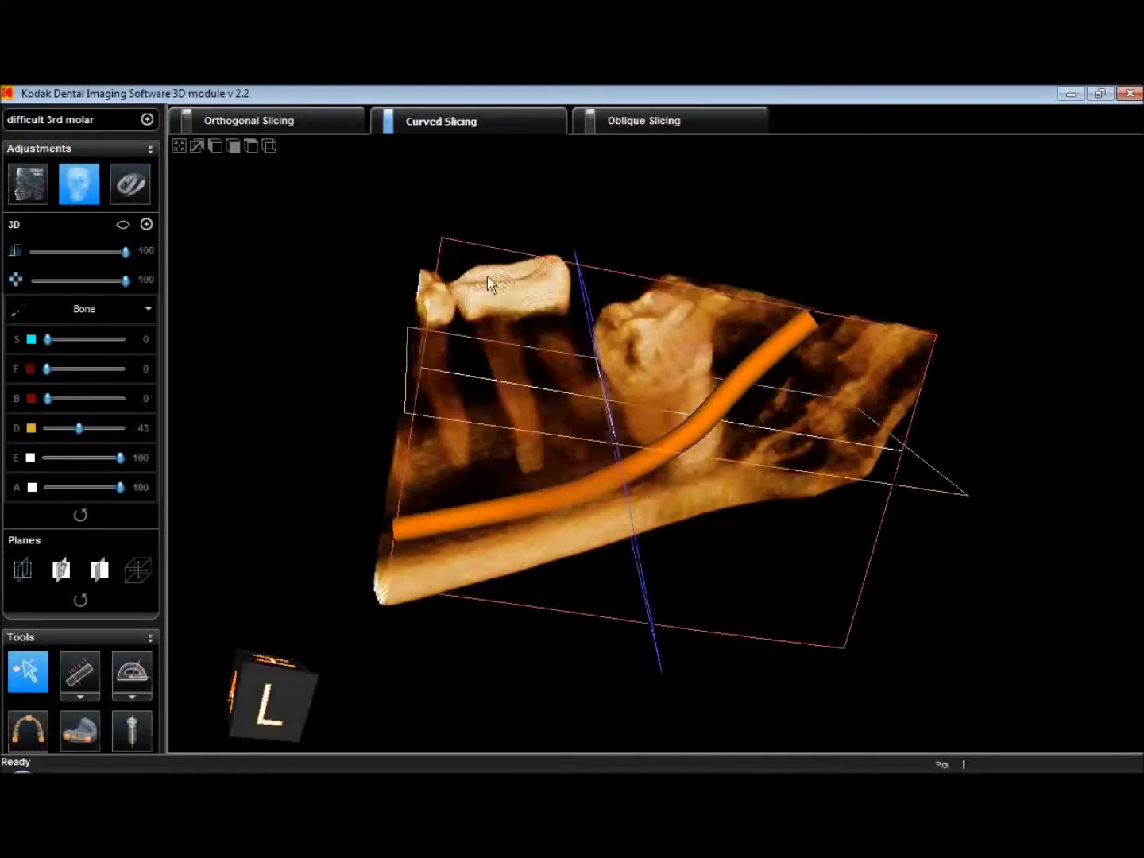
left_click(180, 149)
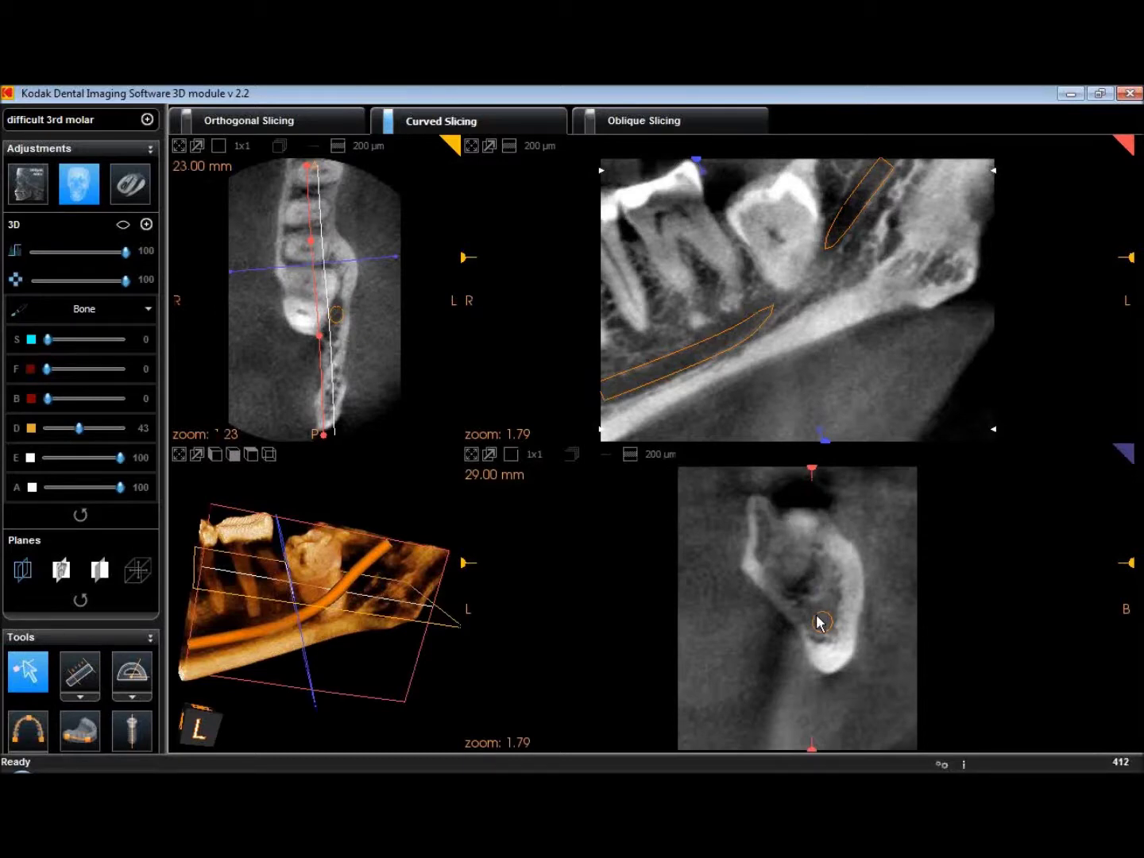
Collapse the 3D Adjustments panel
left_click(84, 194)
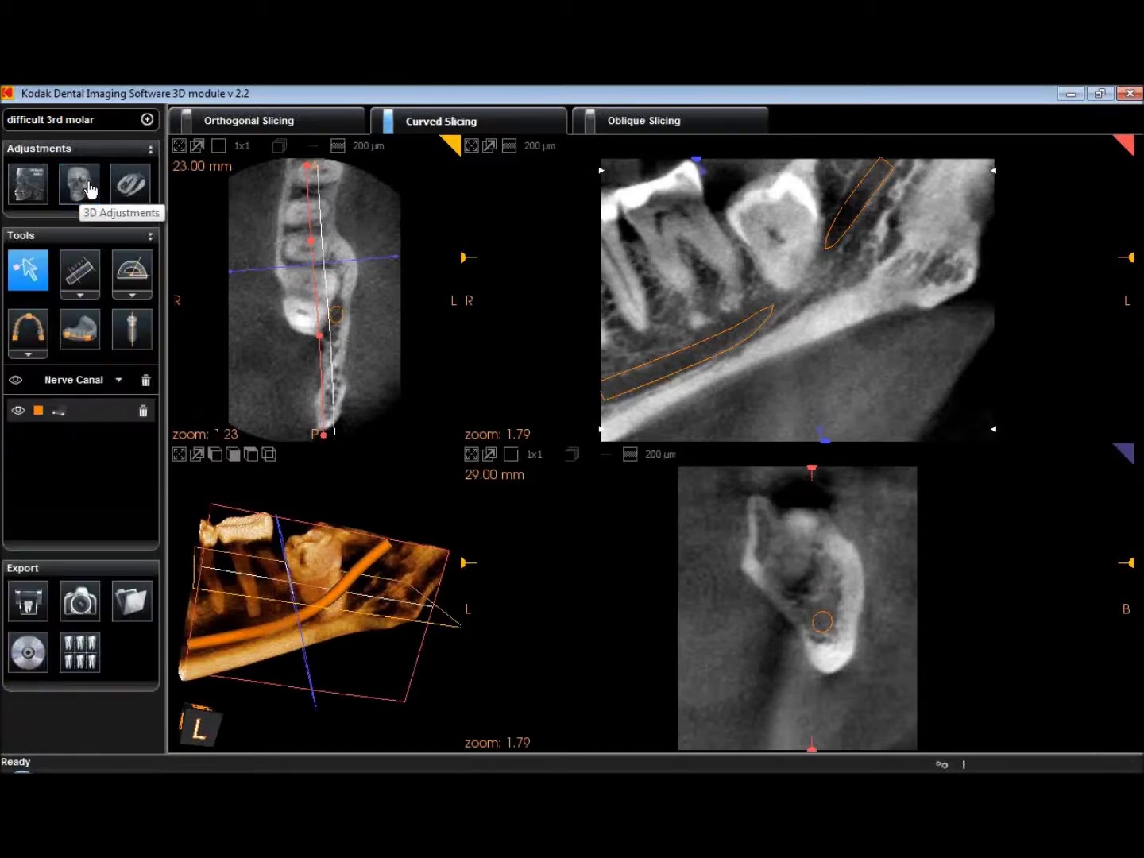
Draw two distance measurements on the cross-section socket, adjusted to 13.1 mm and 11.5 mm
left_click(81, 278)
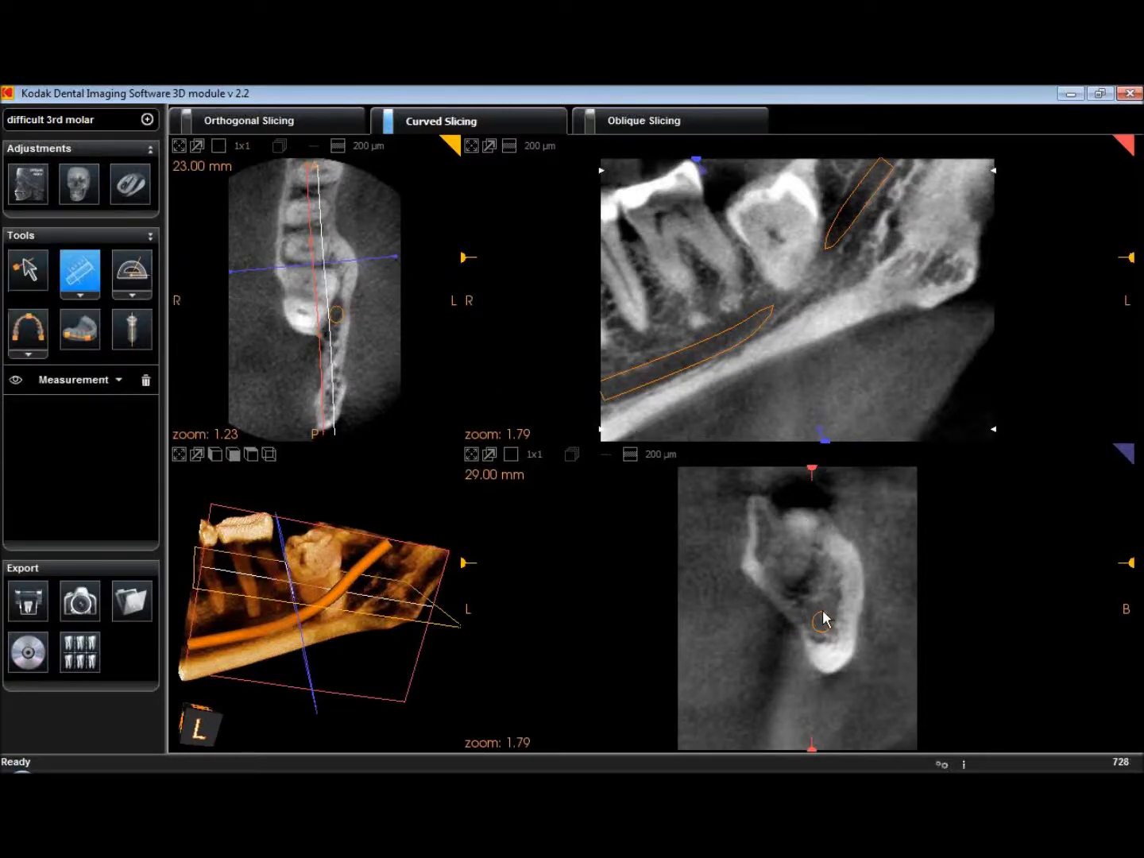
double_click(798, 512)
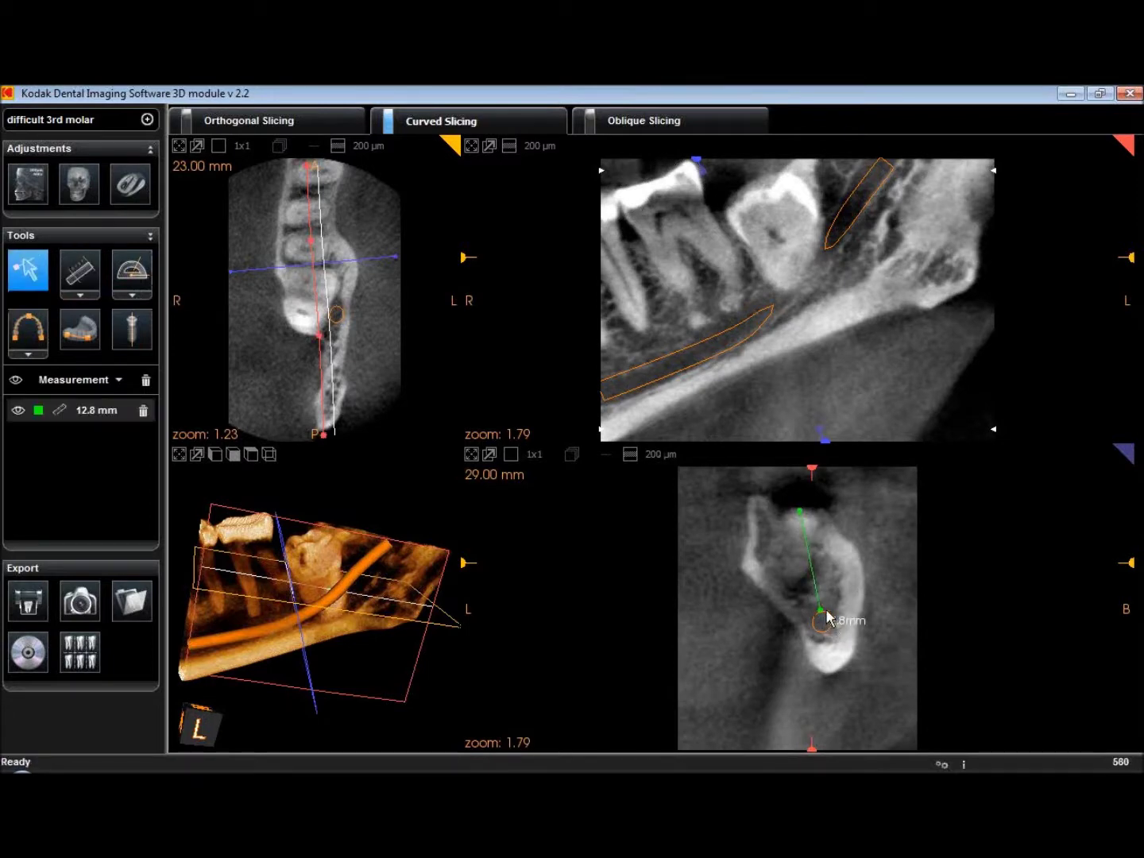
left_click_drag(826, 612, 823, 618)
left_click(79, 270)
left_click(840, 541)
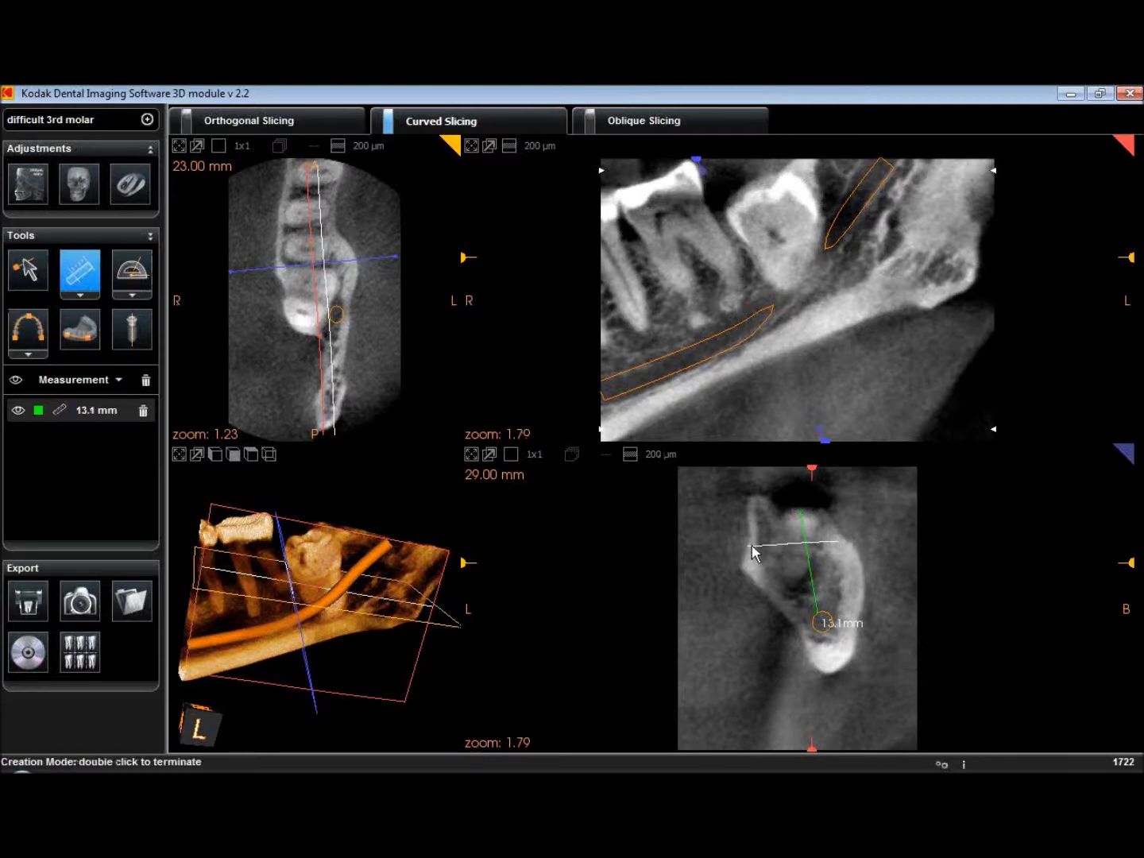
double_click(749, 544)
left_click_drag(840, 537, 840, 533)
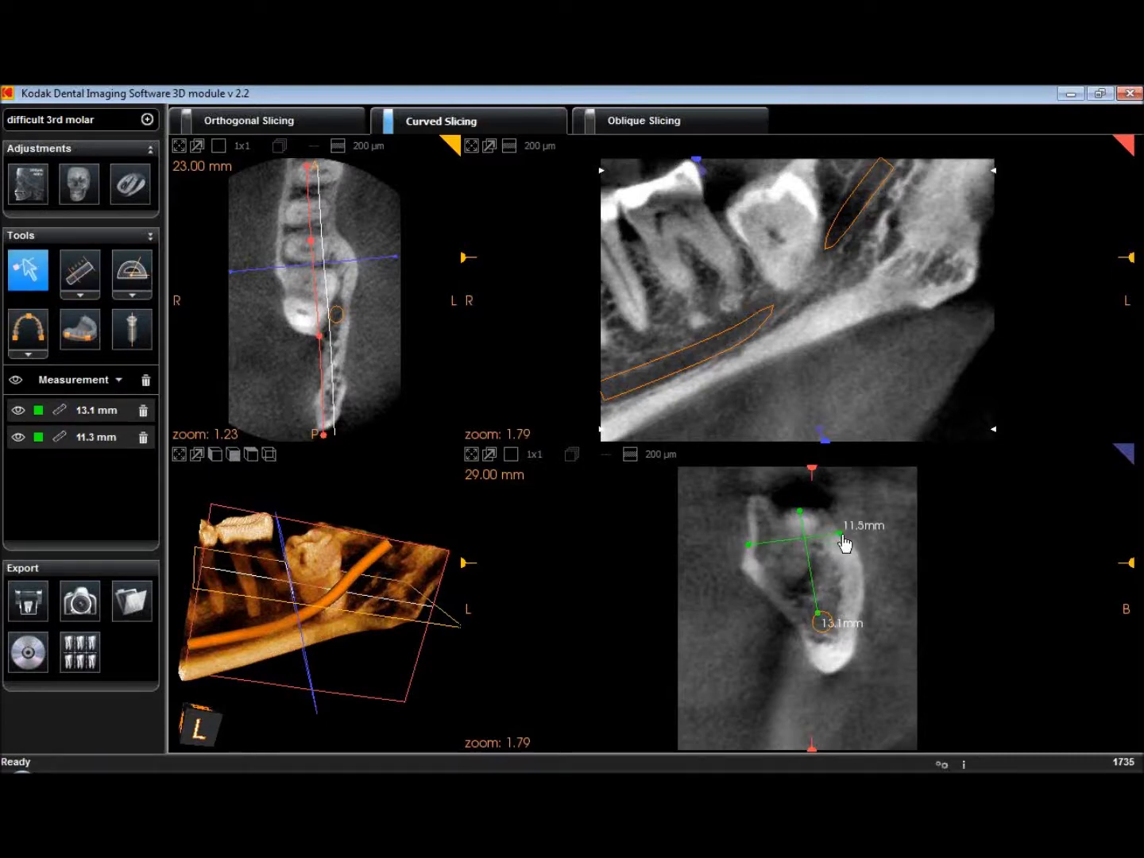
Add a third distance across the lower socket, adjusted to 11.7 mm
left_click(94, 290)
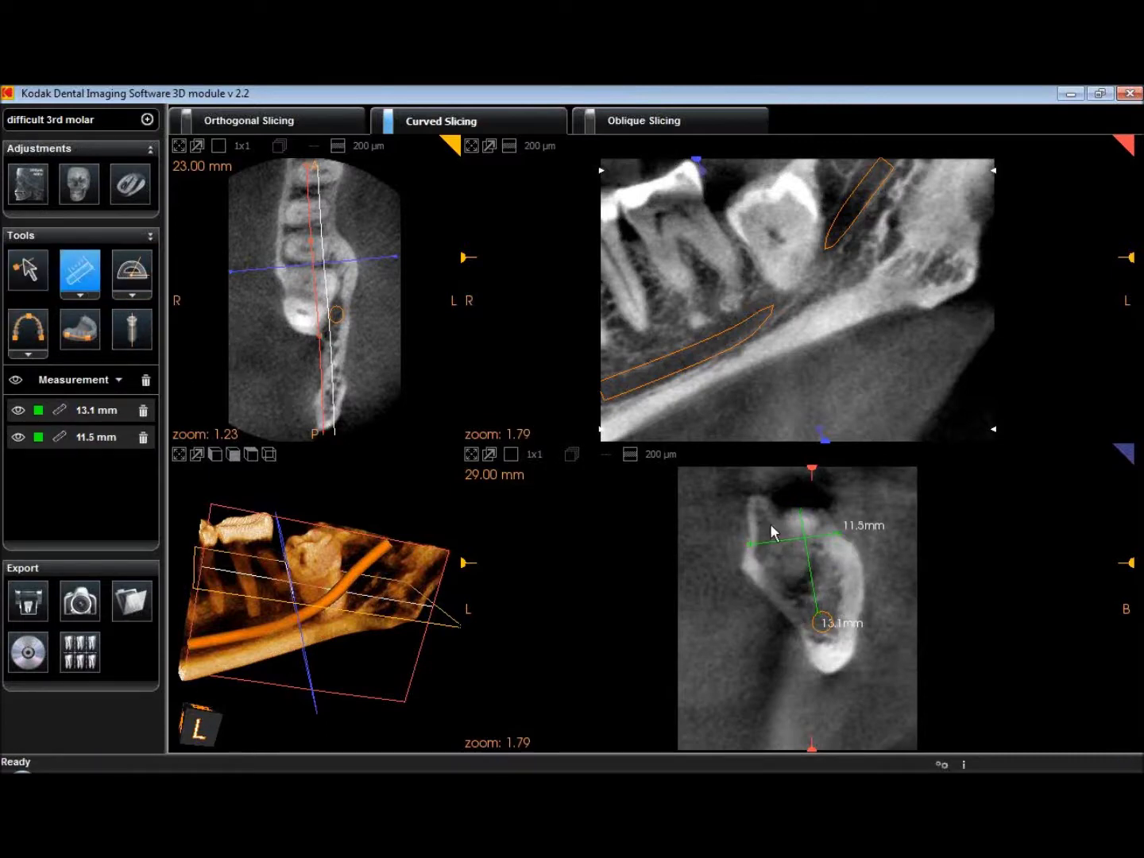
left_click(861, 590)
double_click(776, 609)
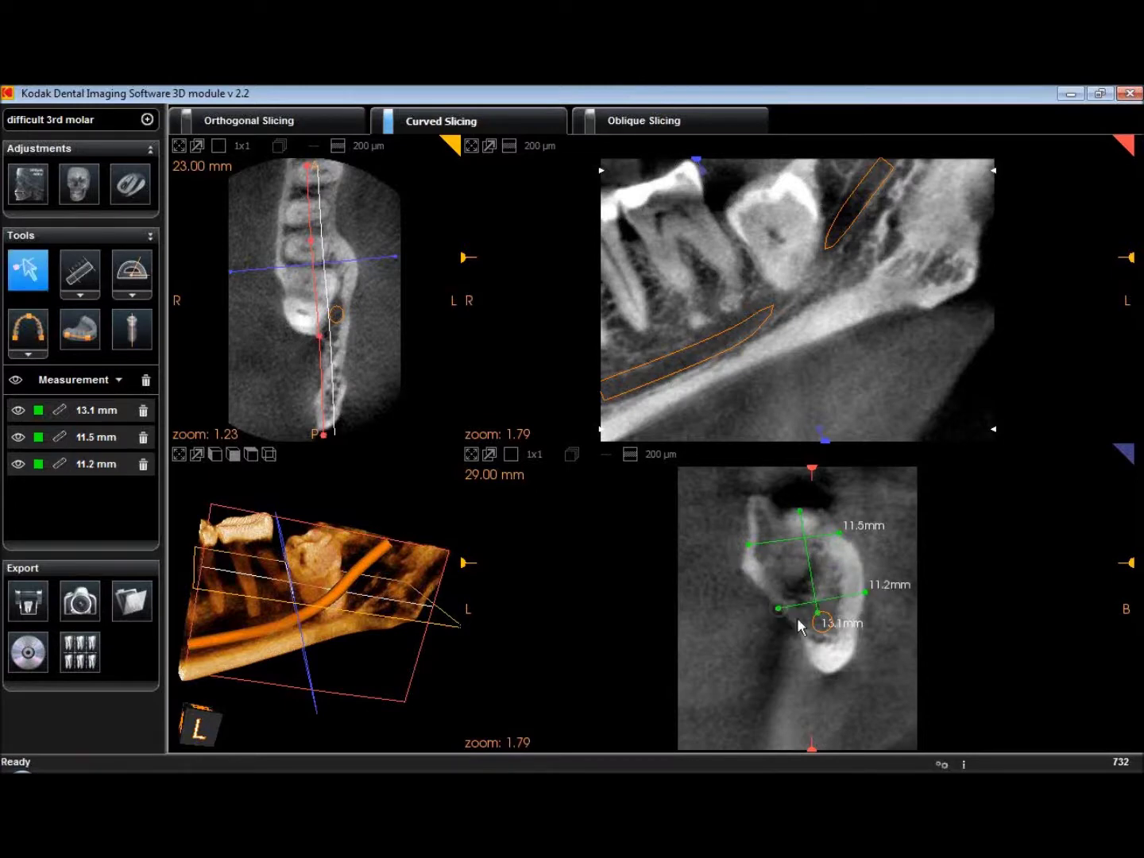
left_click_drag(779, 612, 774, 605)
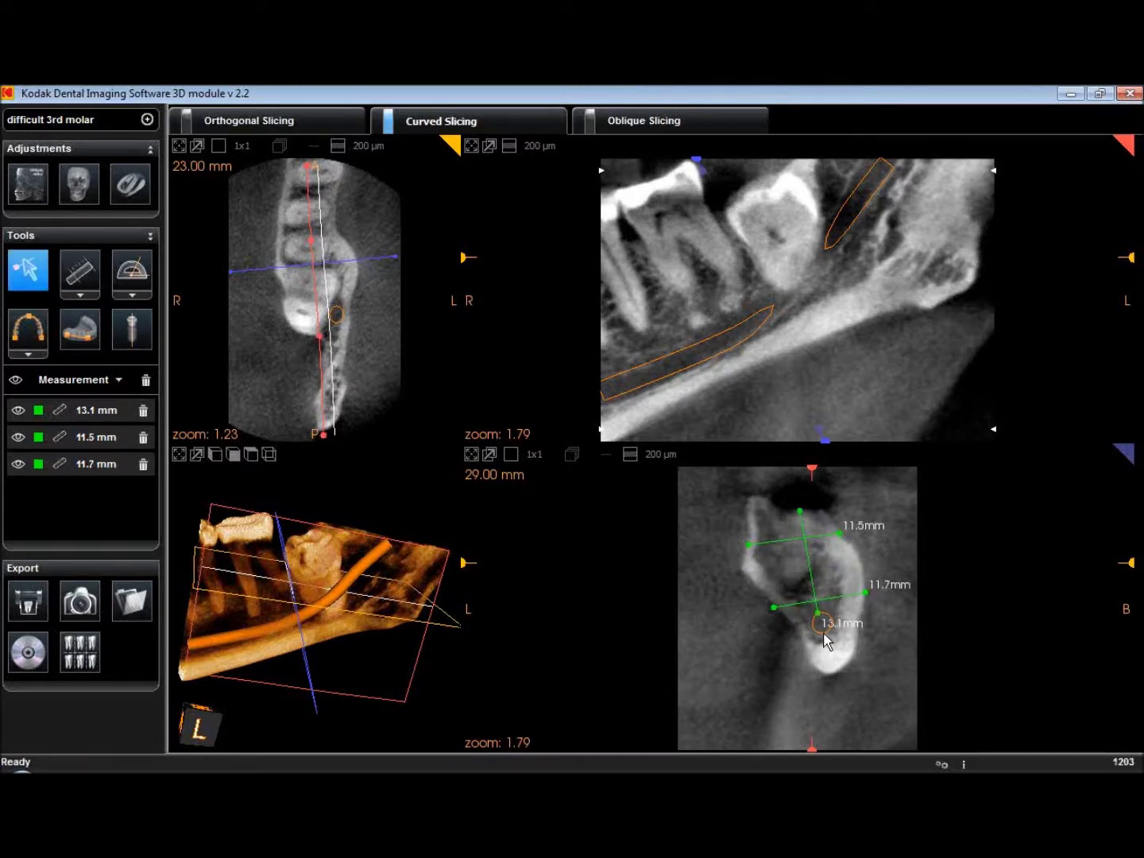
scroll(822, 635, "up", 5)
scroll(824, 620, "down", 10)
scroll(789, 501, "up", 13)
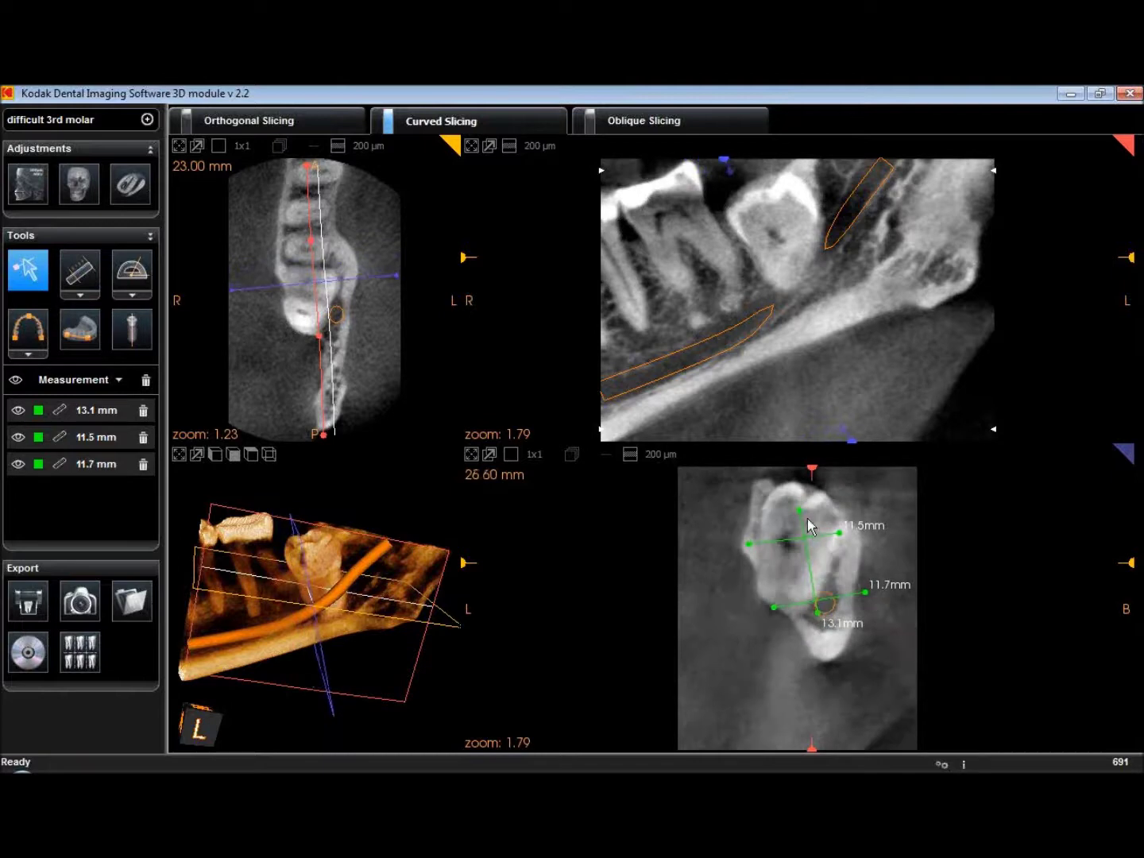
scroll(822, 632, "up", 8)
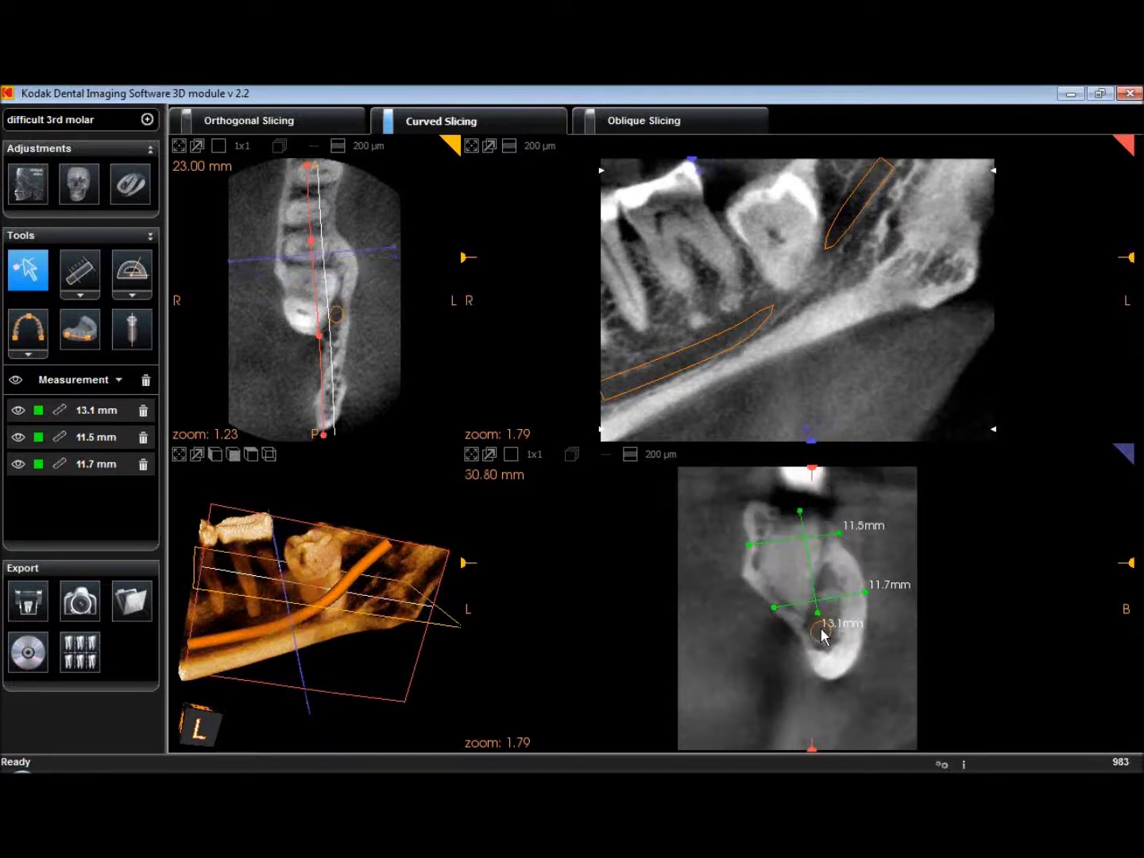
scroll(826, 622, "down", 16)
scroll(869, 601, "up", 3)
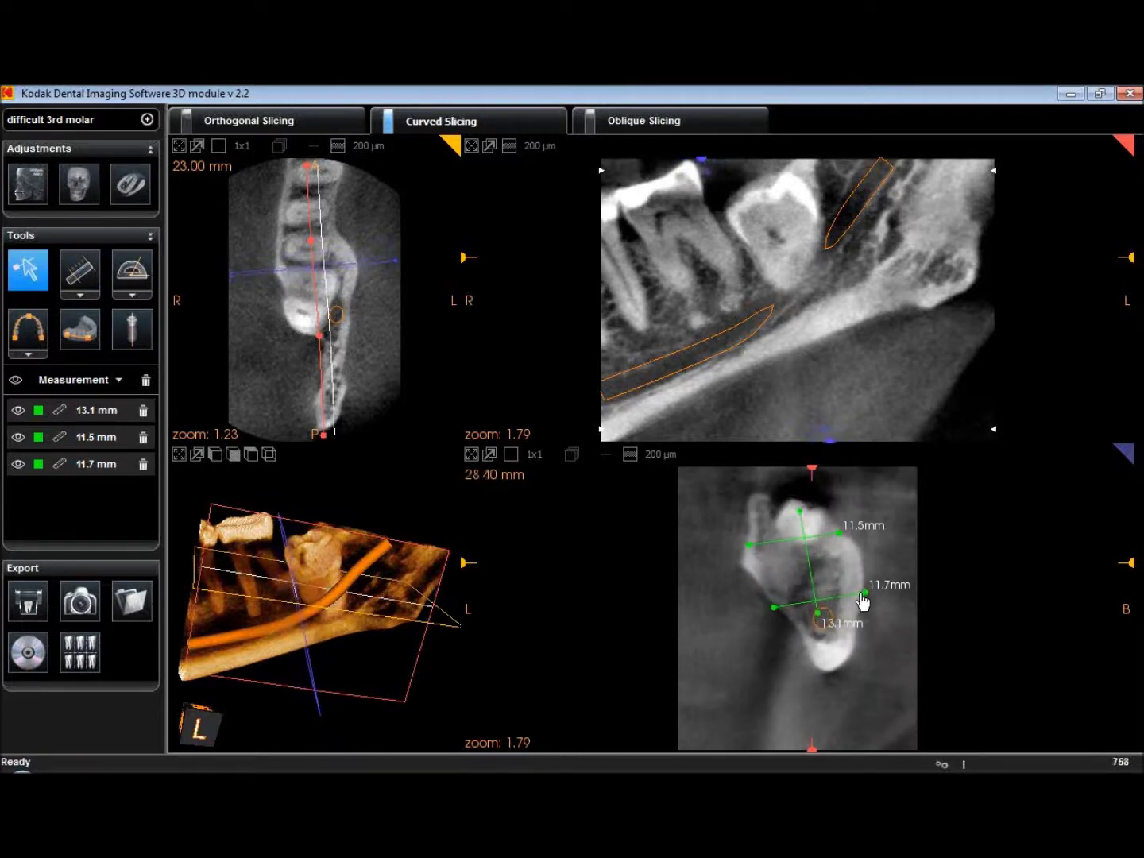
Delete the 11.7, 11.5 and 13.1 mm measurements from the list
left_click(130, 473)
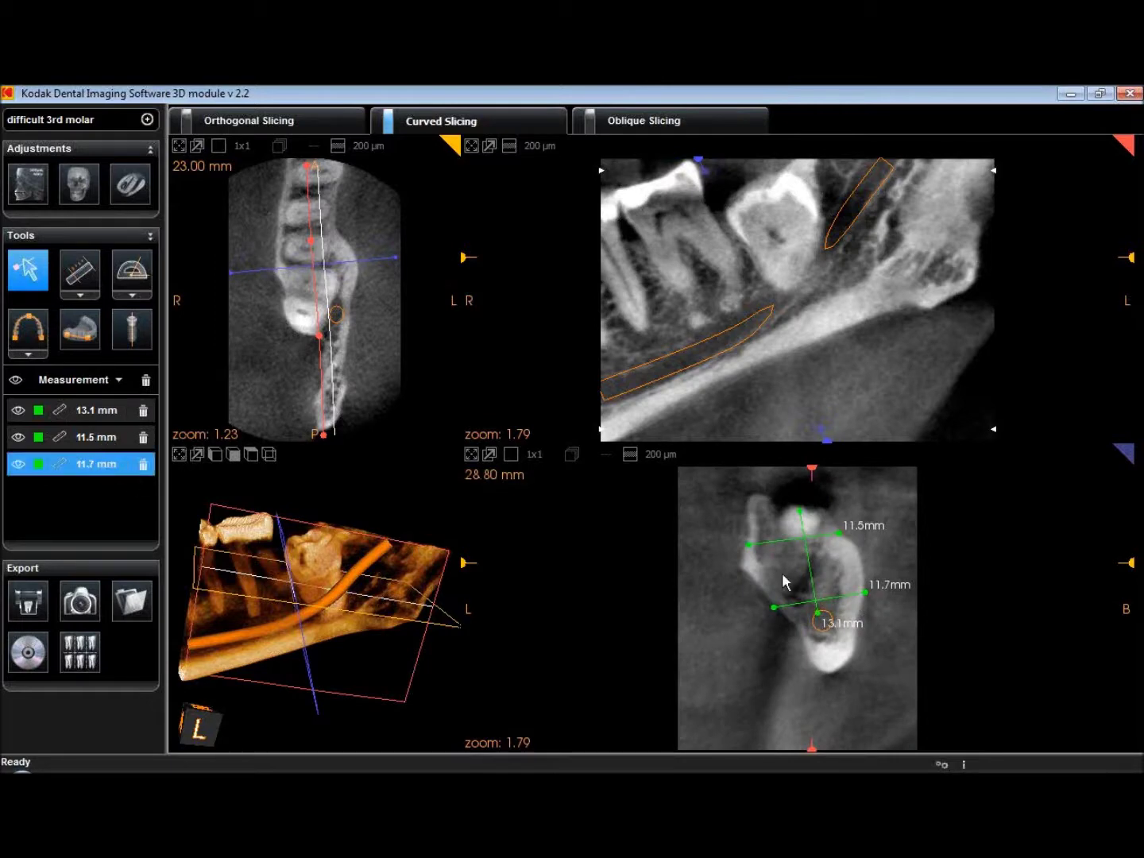
left_click(144, 470)
left_click(143, 437)
left_click(143, 411)
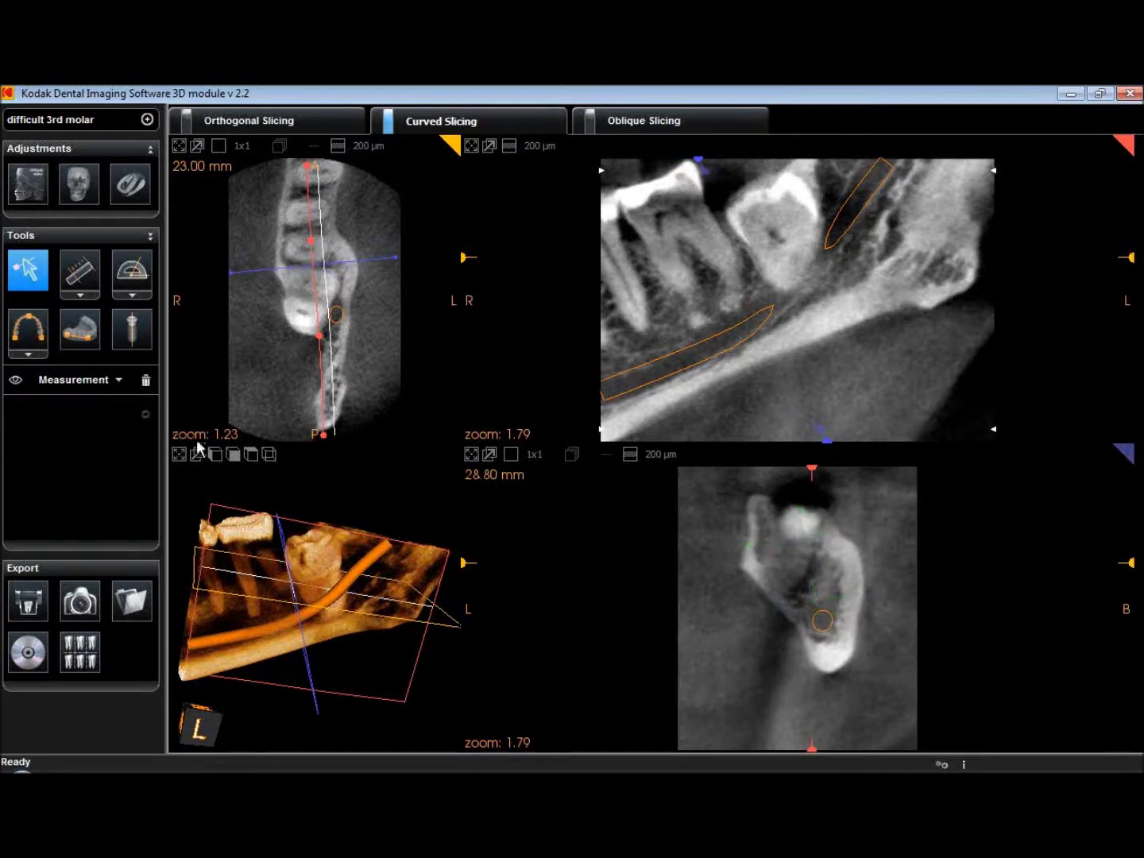
Delete the traced nerve canal, then switch the annotation list to Arch
left_click(79, 380)
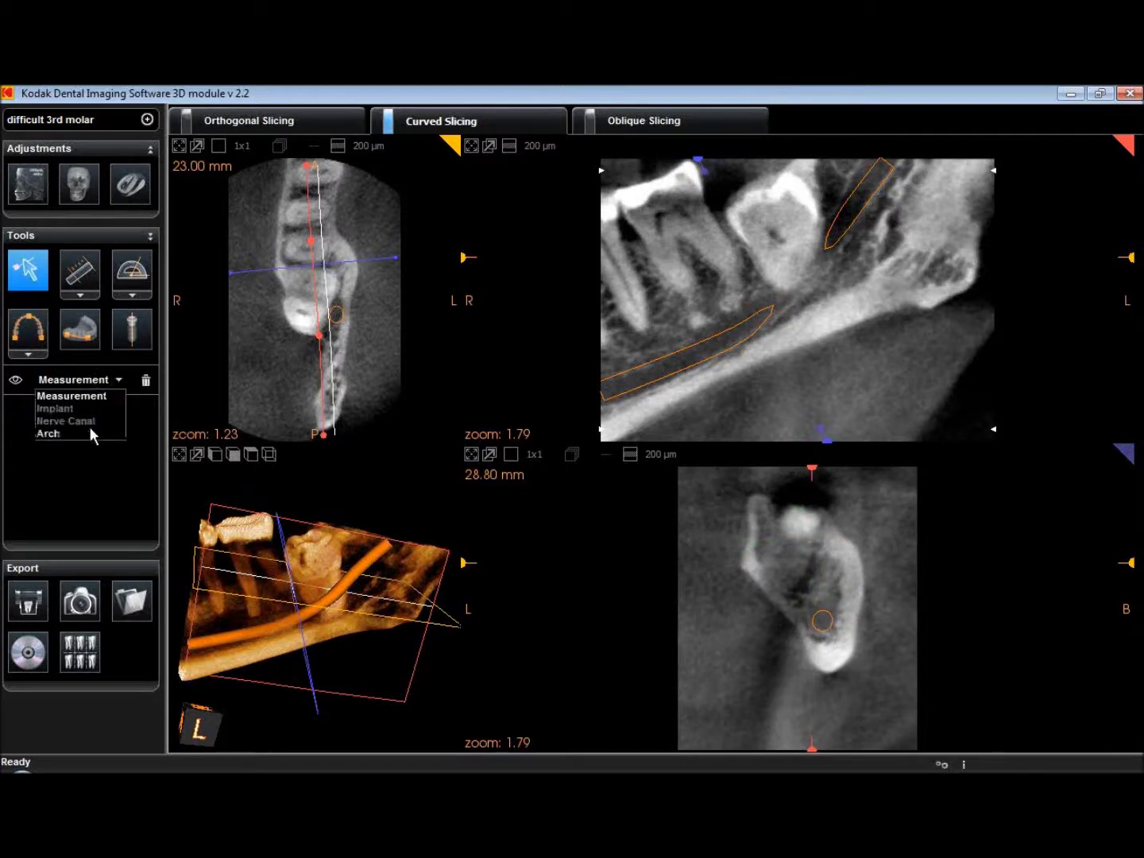
left_click(66, 421)
left_click(143, 409)
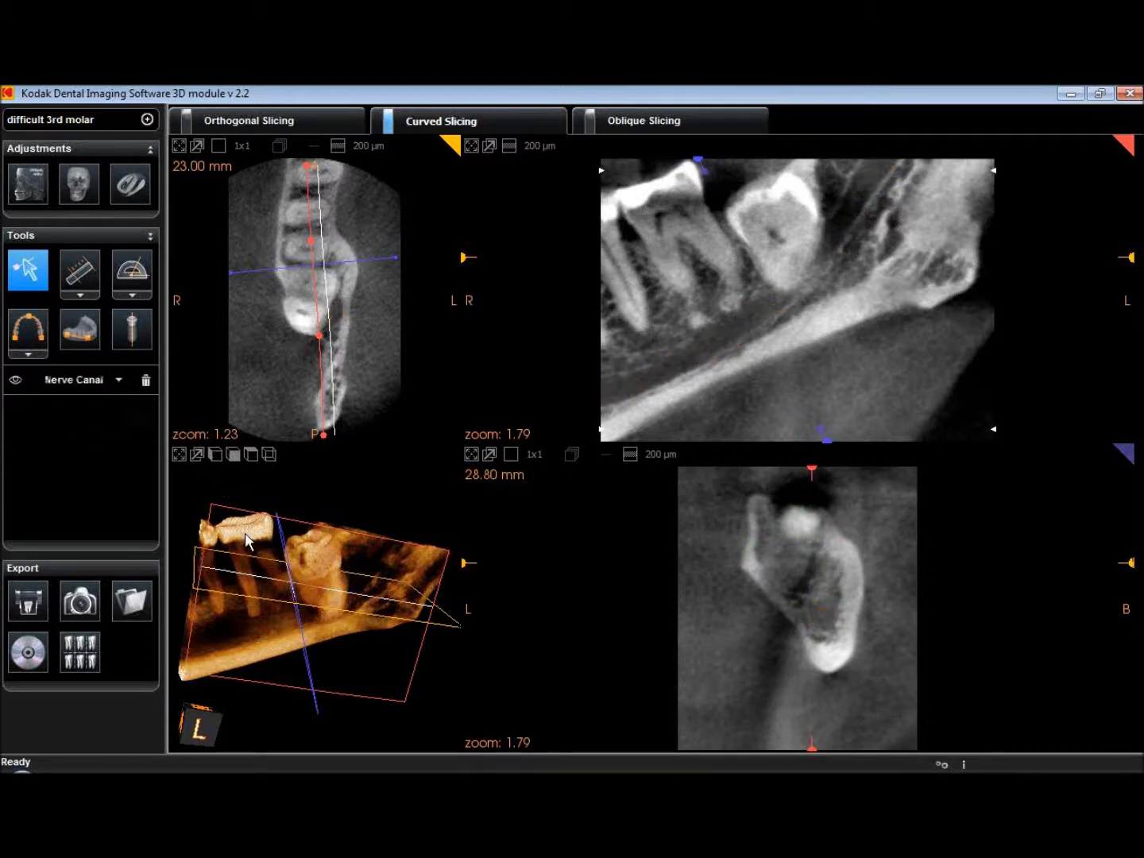
left_click(118, 380)
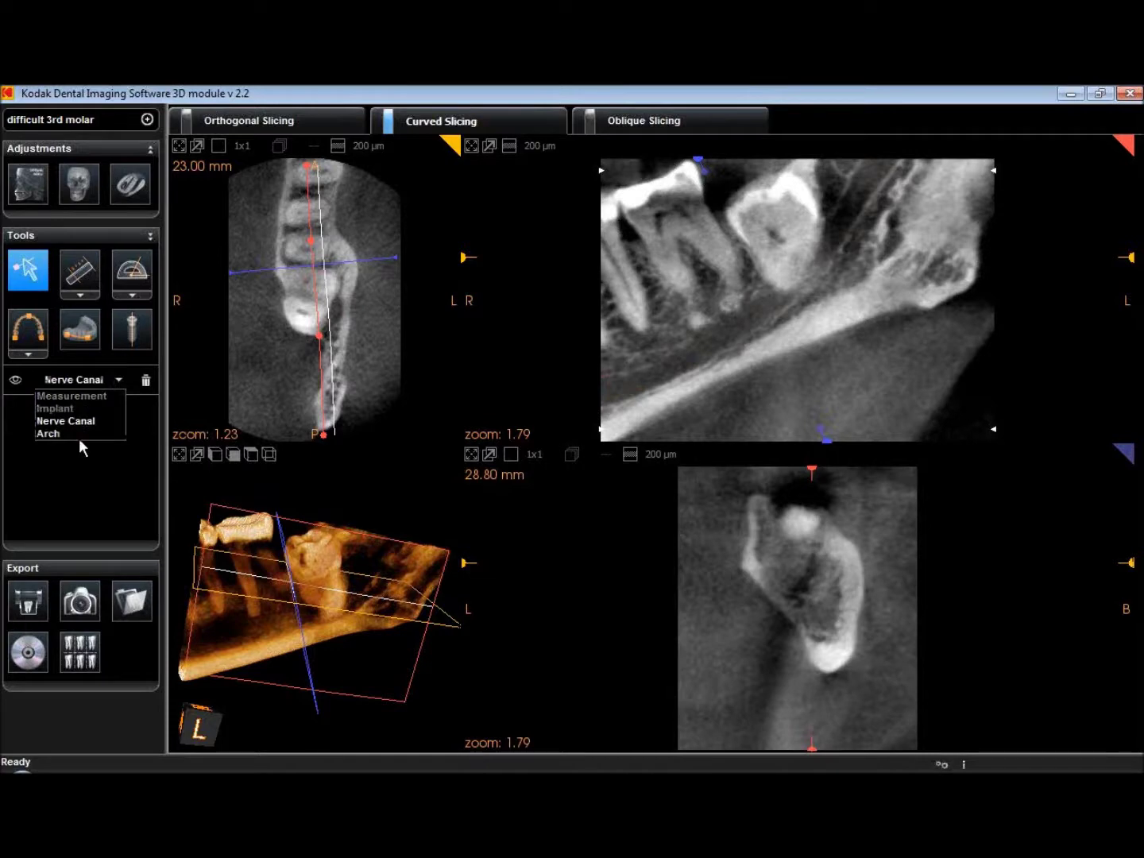
left_click(81, 433)
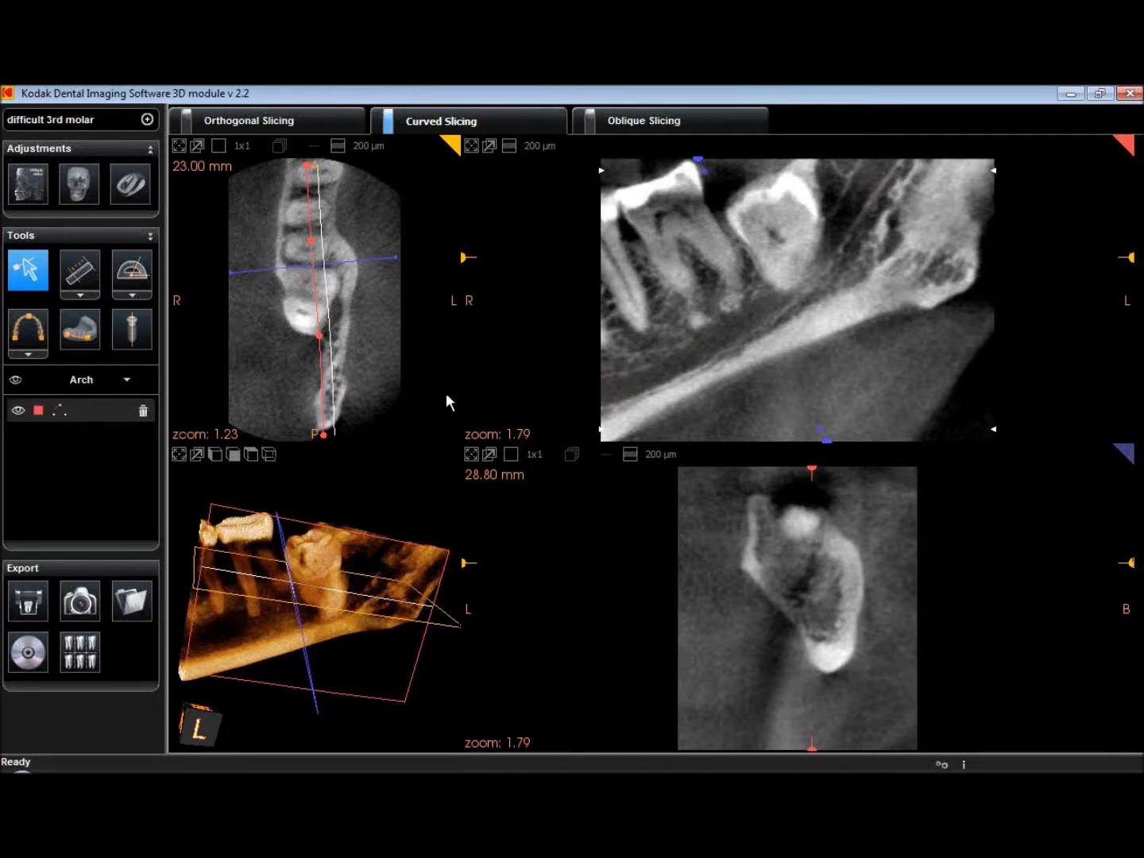